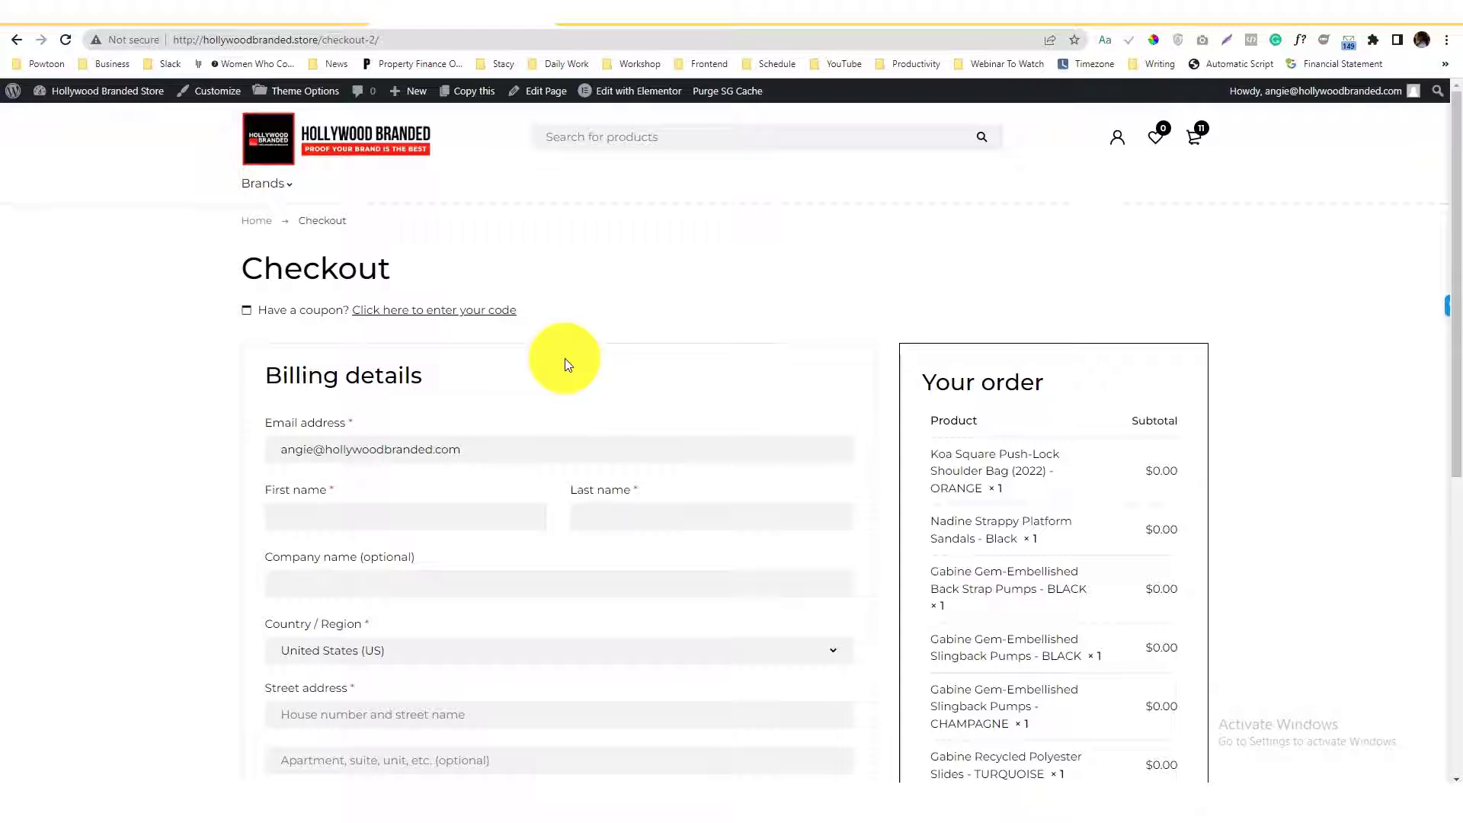
Step: Scroll up and down through the checkout page's billing fields to review them
{"action": "scroll", "coordinate": [564, 358], "scroll_direction": "down", "scroll_amount": 5}
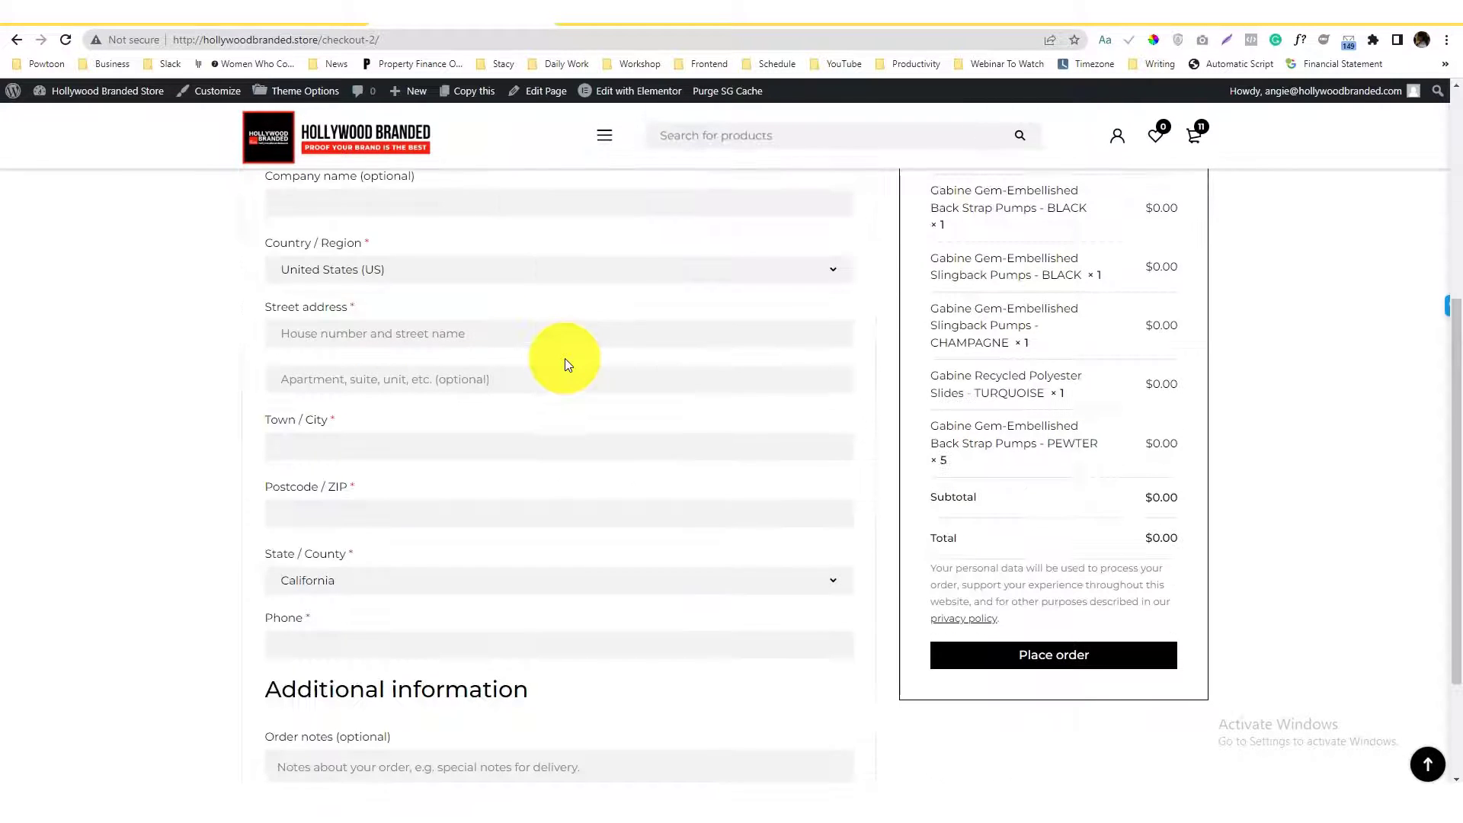
{"action": "scroll", "coordinate": [564, 358], "scroll_direction": "up", "scroll_amount": 5}
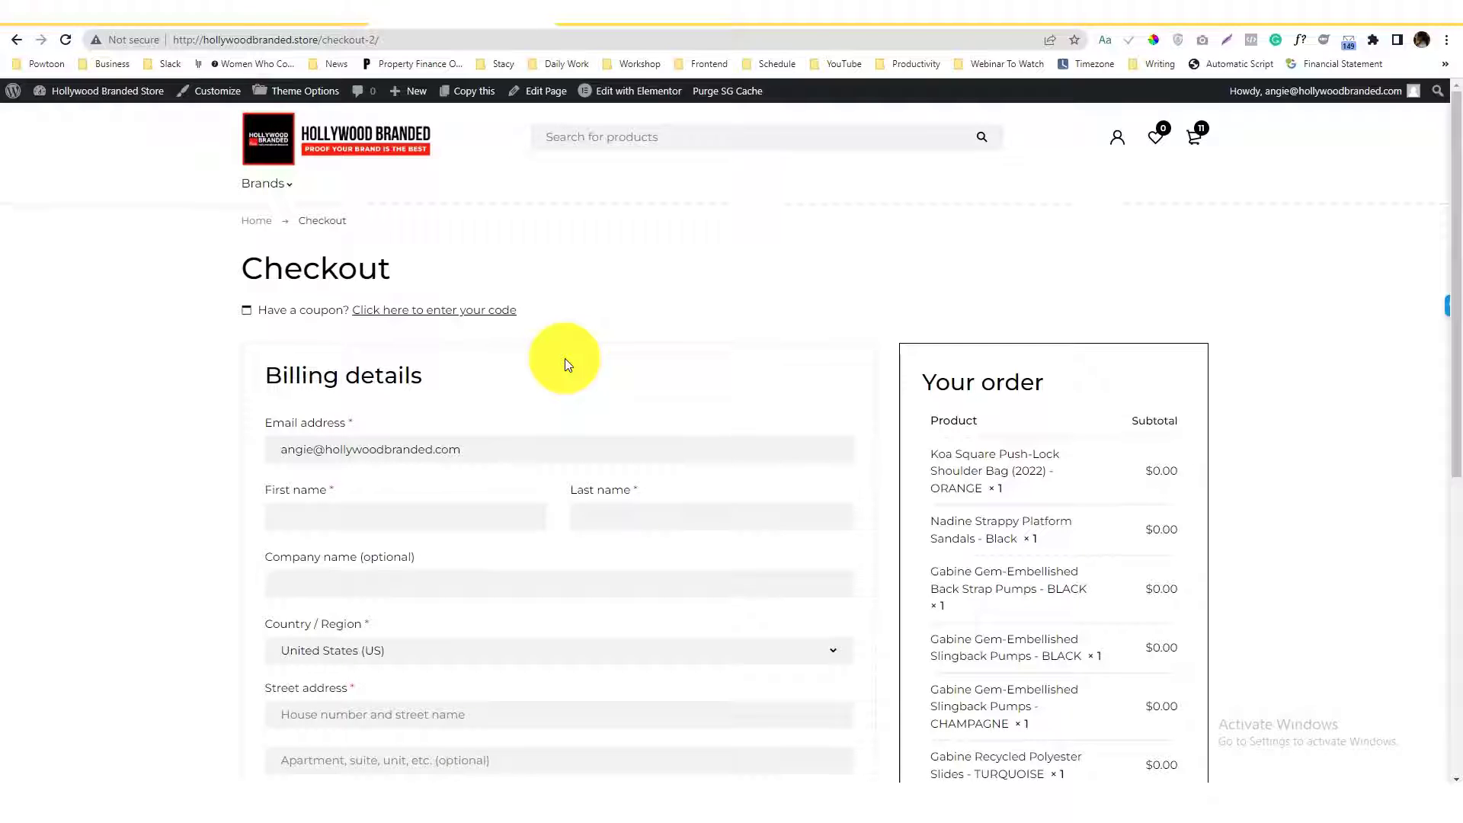
{"action": "scroll", "coordinate": [565, 363], "scroll_direction": "down", "scroll_amount": 5}
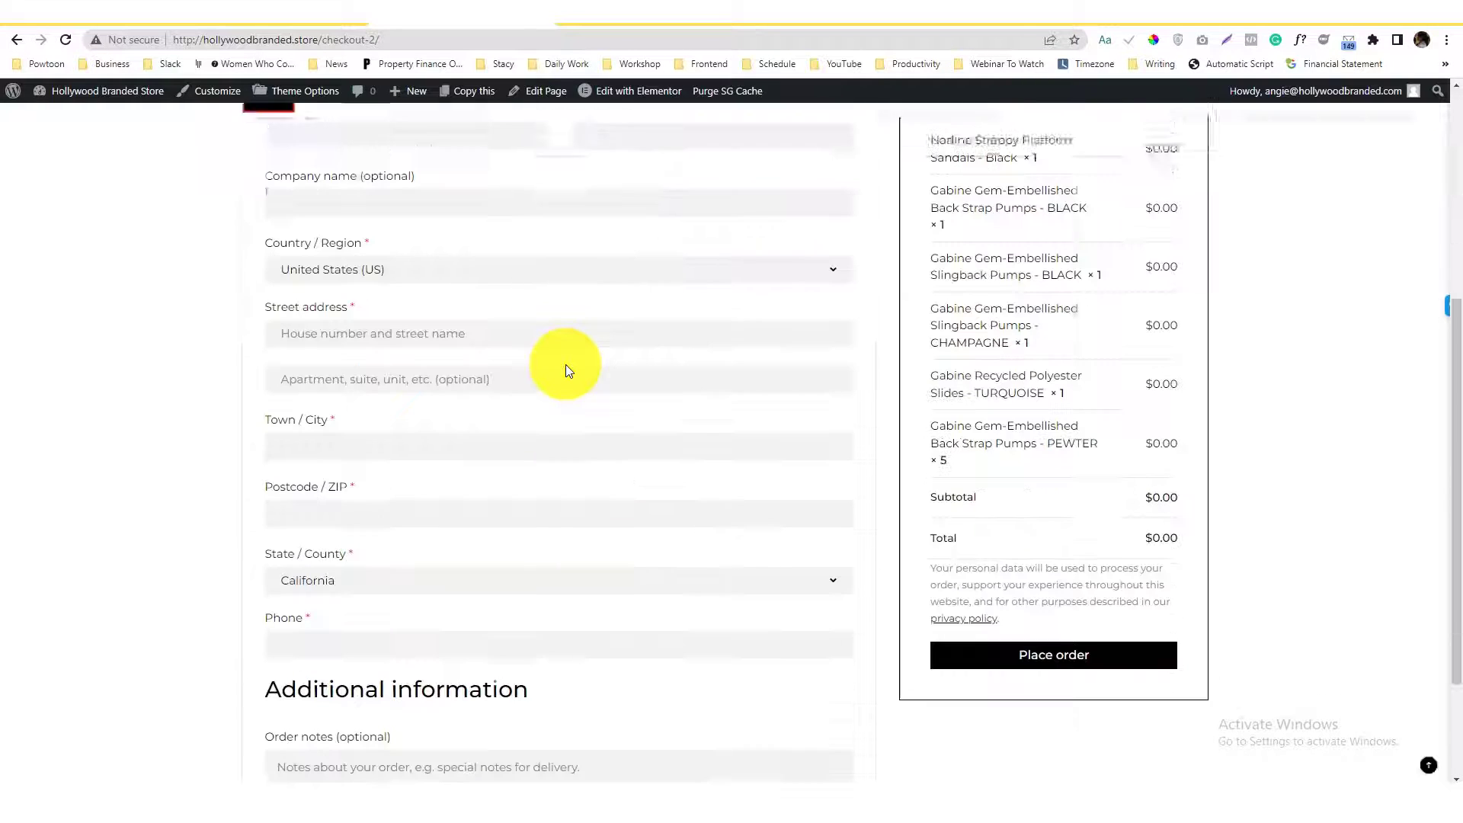
{"action": "scroll", "coordinate": [565, 364], "scroll_direction": "up", "scroll_amount": 5}
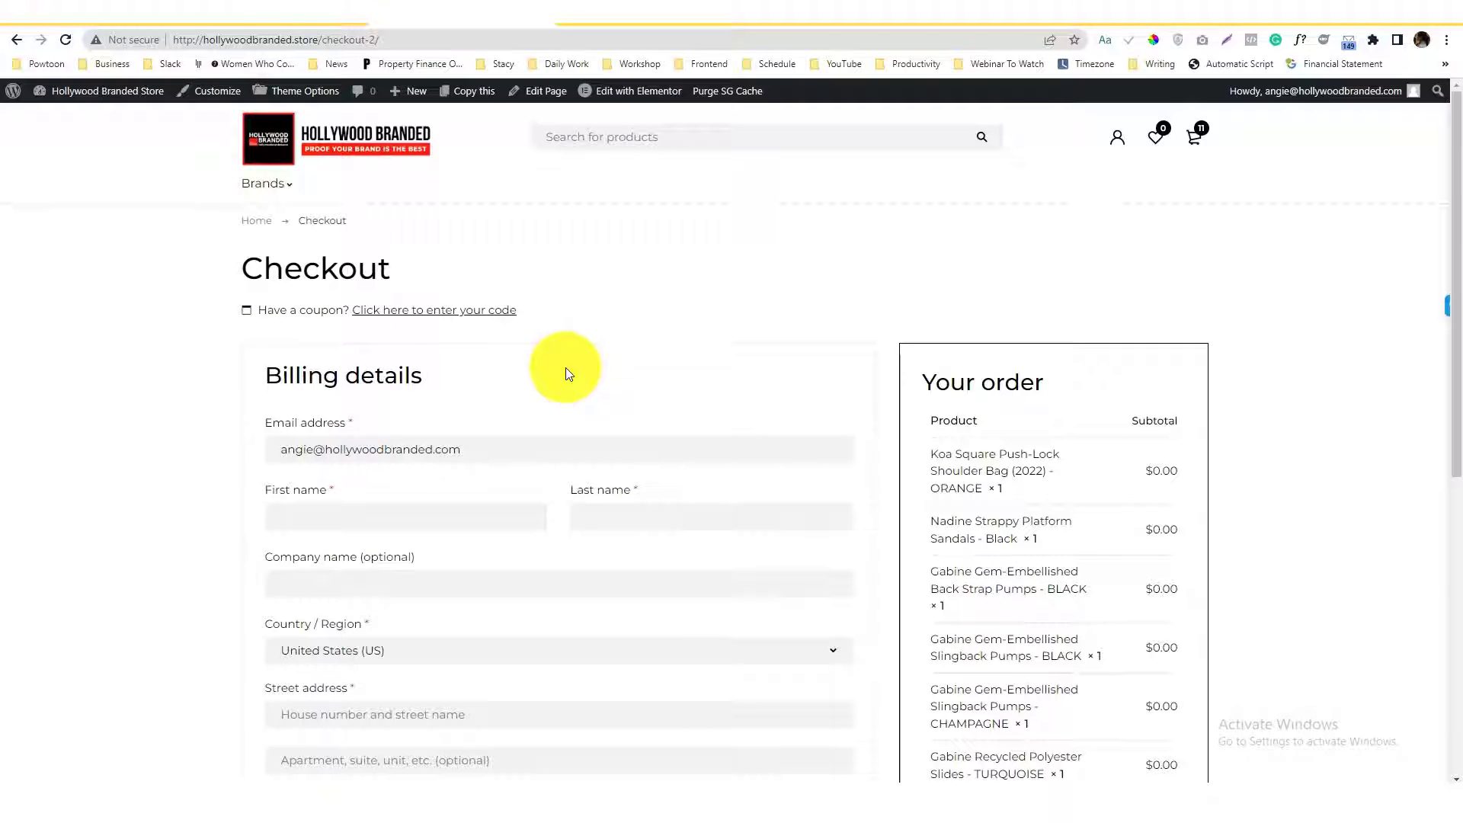
{"action": "scroll", "coordinate": [565, 368], "scroll_direction": "down", "scroll_amount": 6}
{"action": "scroll", "coordinate": [566, 369], "scroll_direction": "up", "scroll_amount": 6}
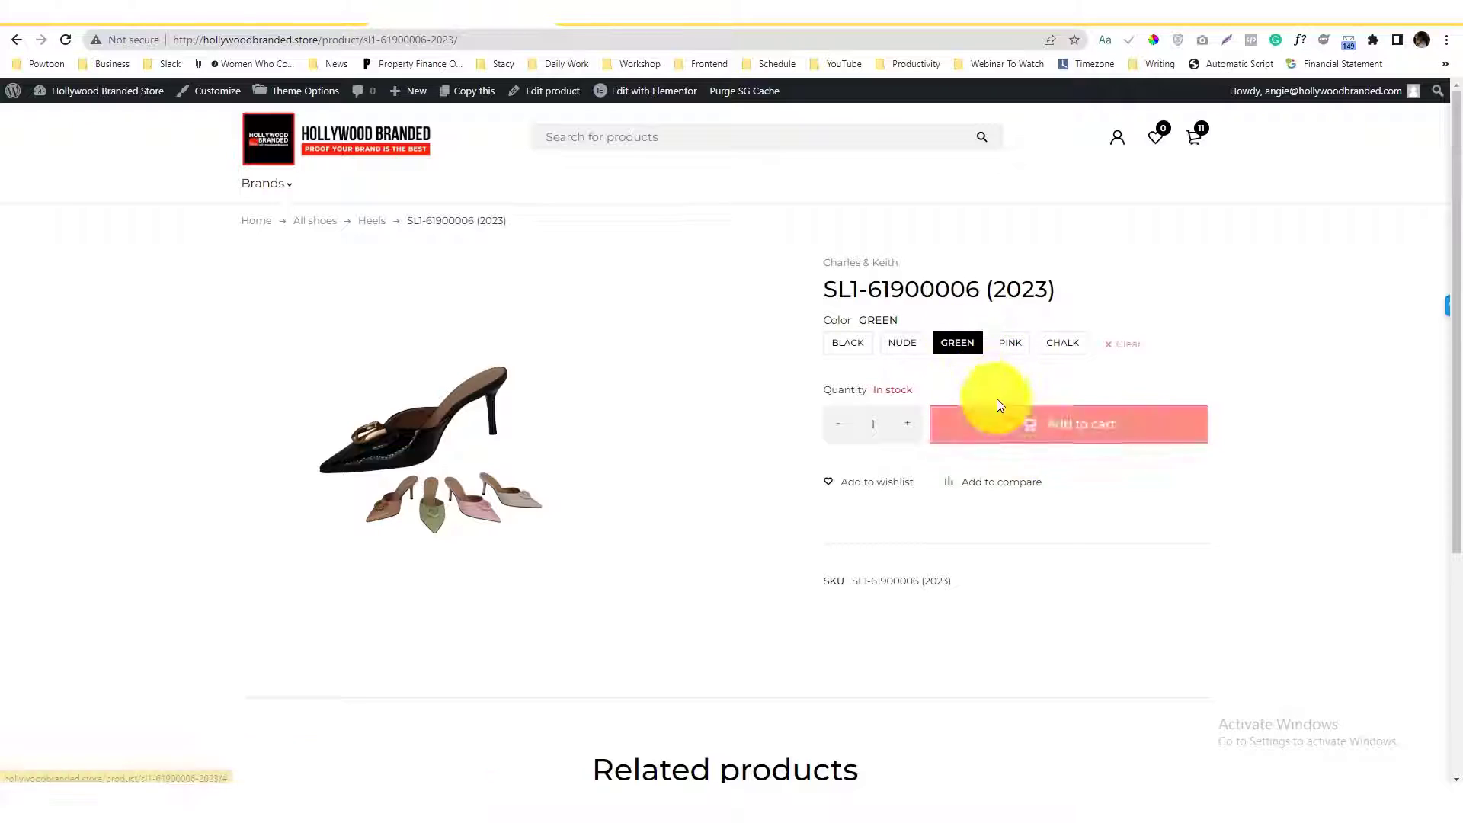
{"action": "left_click", "coordinate": [1036, 429]}
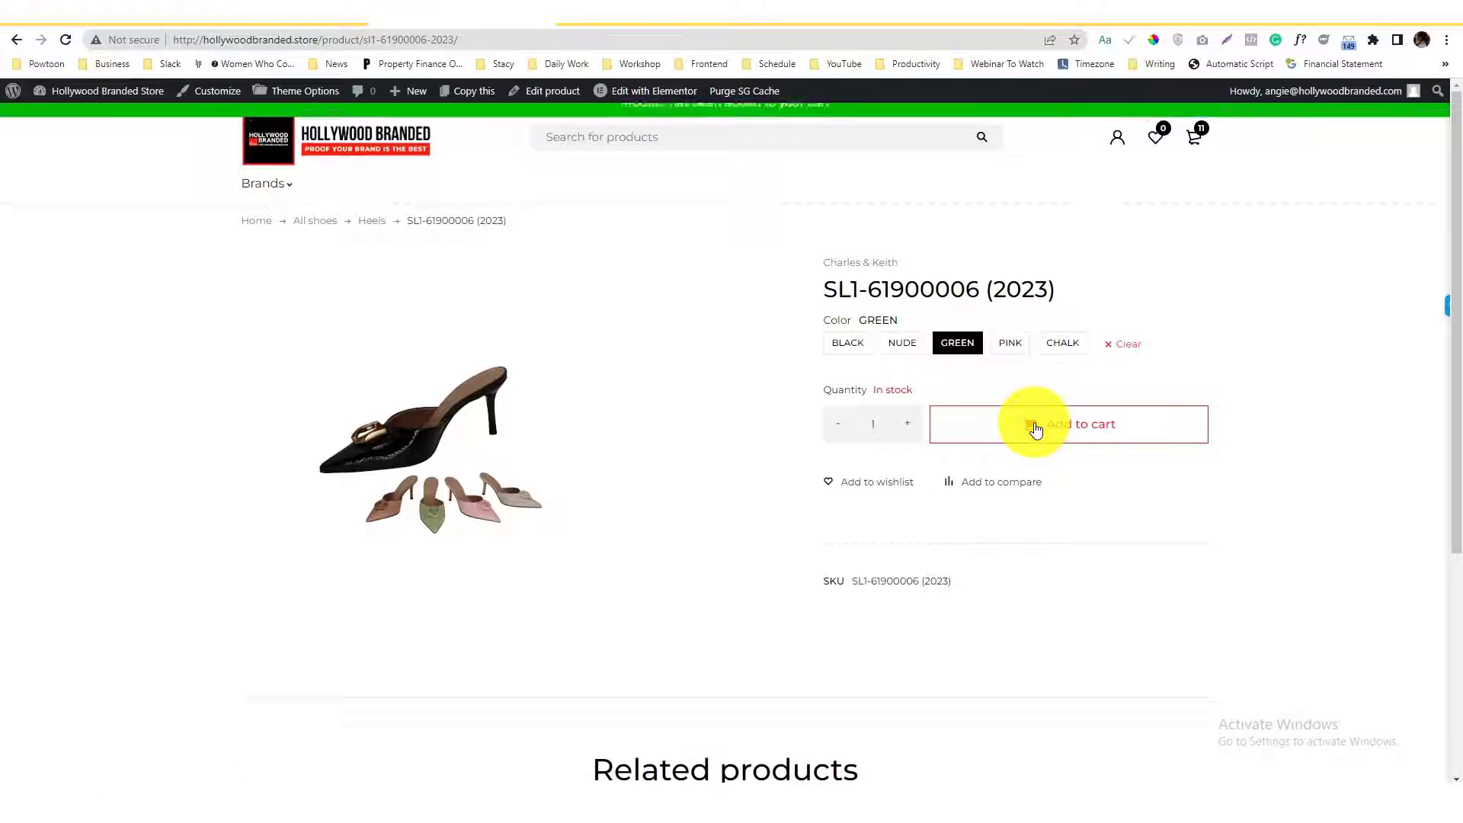
{"action": "mouse_move", "coordinate": [1198, 150]}
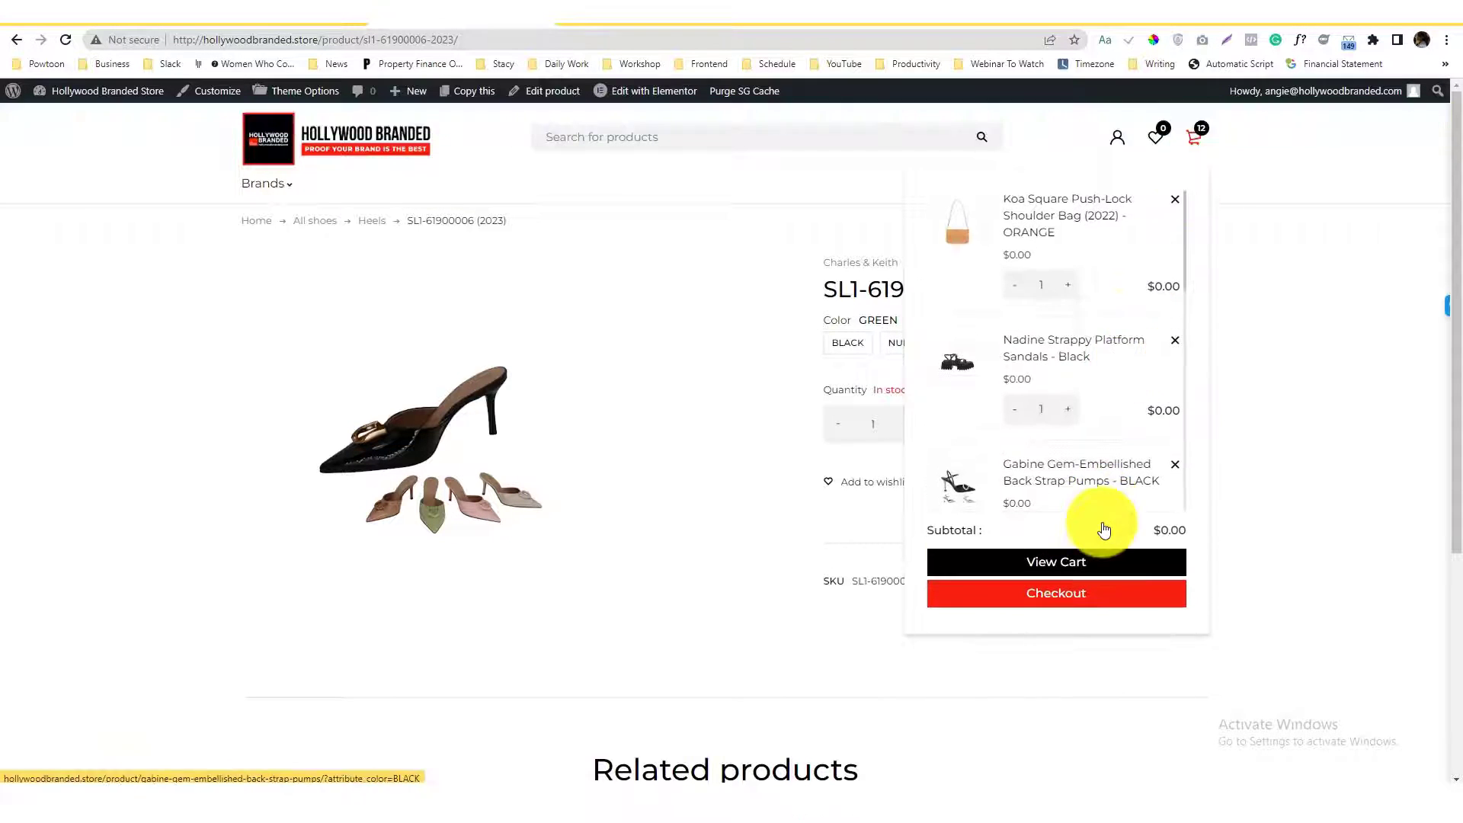
{"action": "left_click", "coordinate": [1088, 595]}
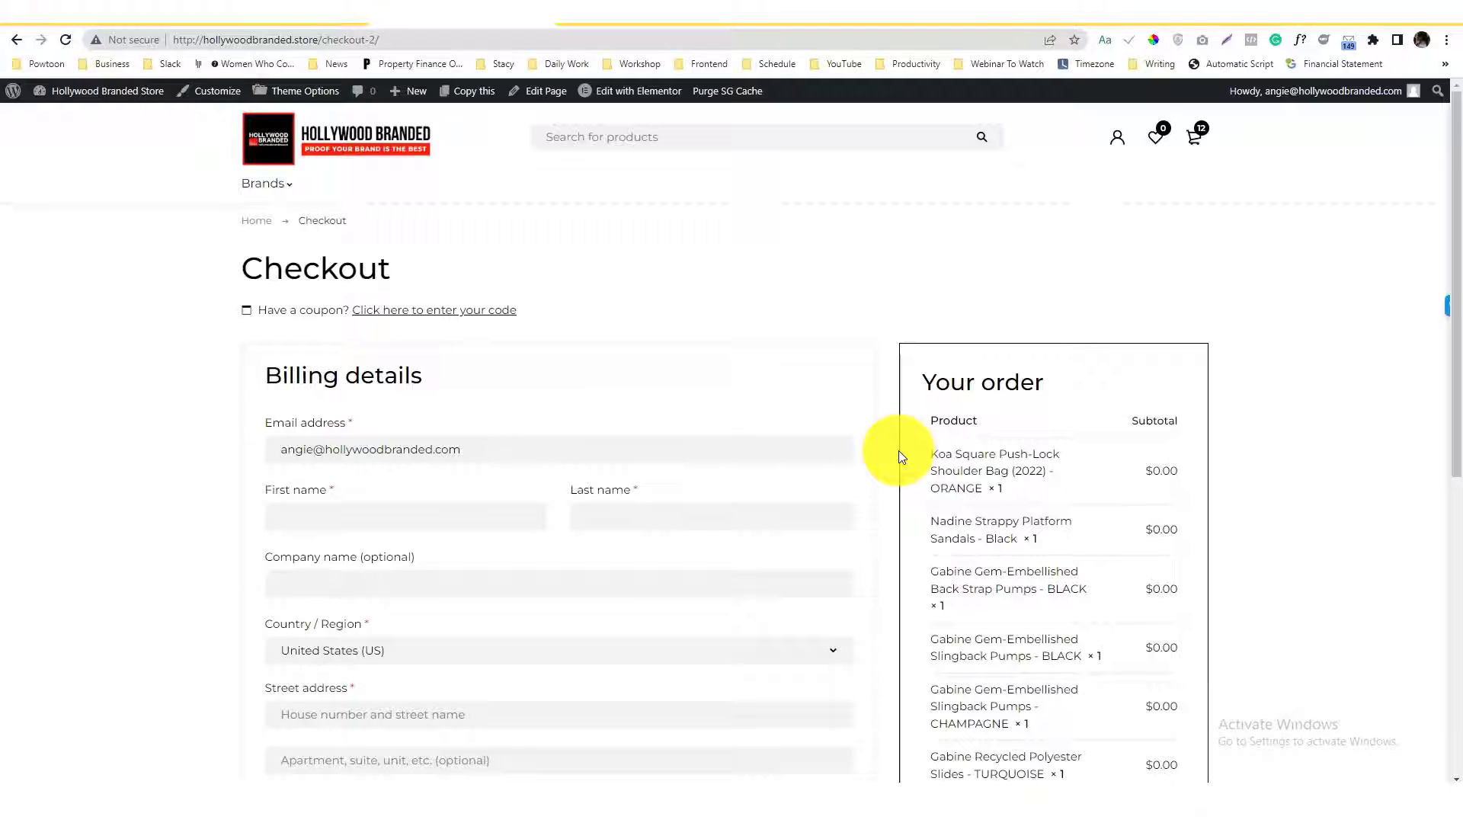
Step: Review the checkout order summary, then switch to the admin Checkout Form designer
{"action": "scroll", "coordinate": [898, 450], "scroll_direction": "down", "scroll_amount": 5}
{"action": "scroll", "coordinate": [898, 450], "scroll_direction": "up", "scroll_amount": 3}
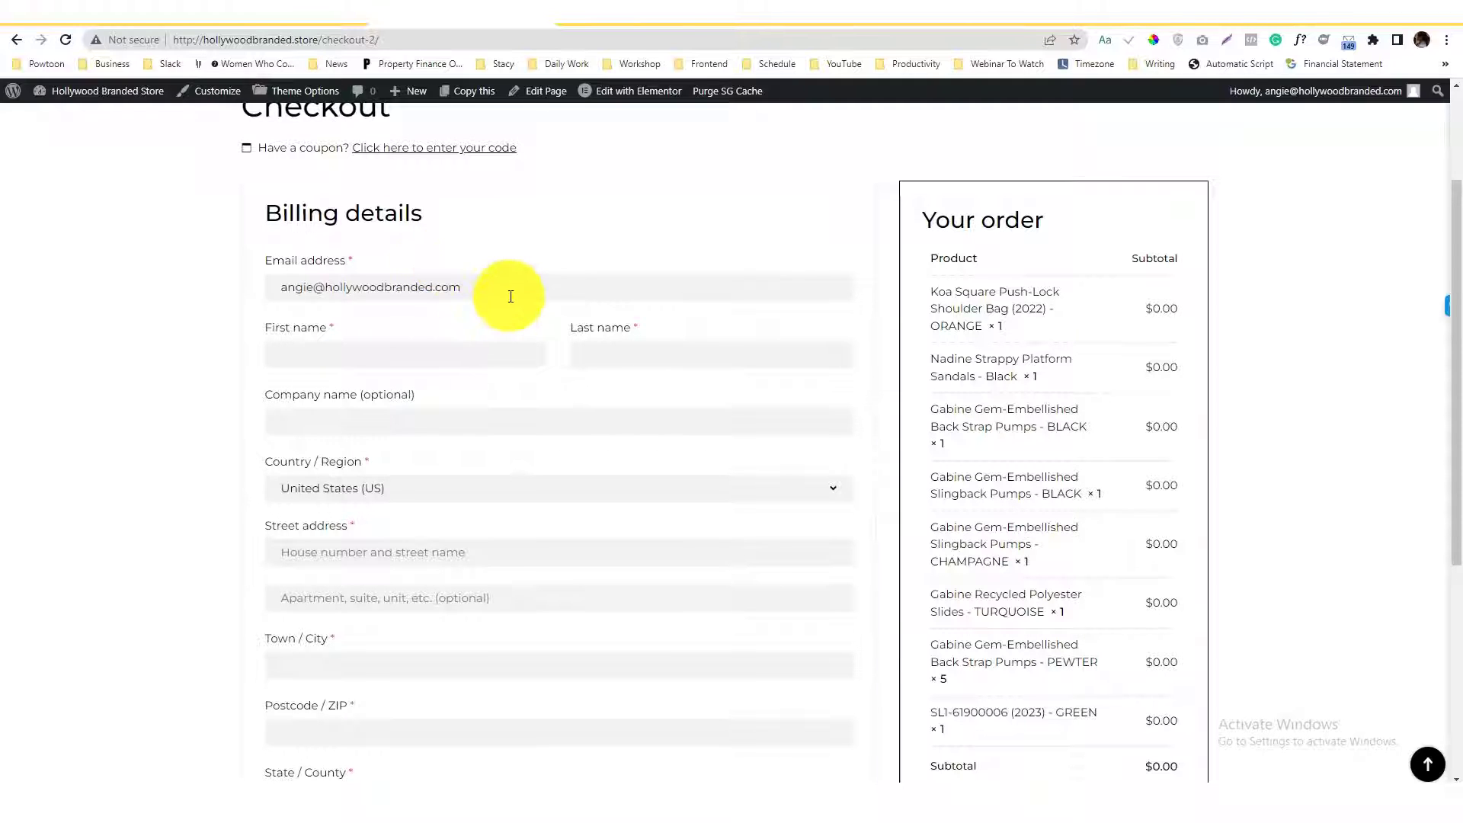
{"action": "left_click", "coordinate": [259, 19]}
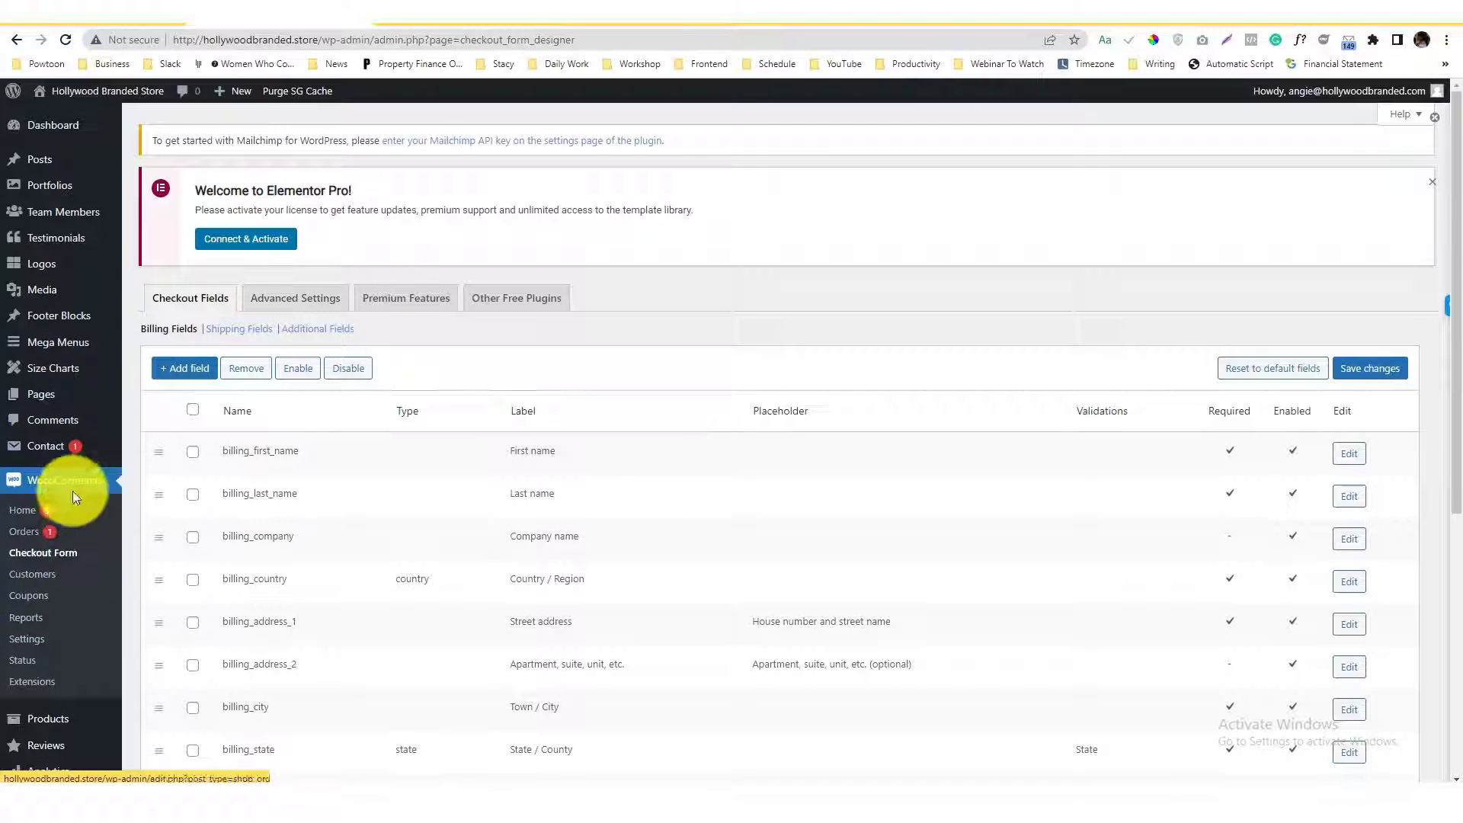
Step: Open Installed Plugins and select the Checkout Field Editor for WooCommerce plugin name
{"action": "scroll", "coordinate": [68, 496], "scroll_direction": "down", "scroll_amount": 5}
{"action": "mouse_move", "coordinate": [72, 565]}
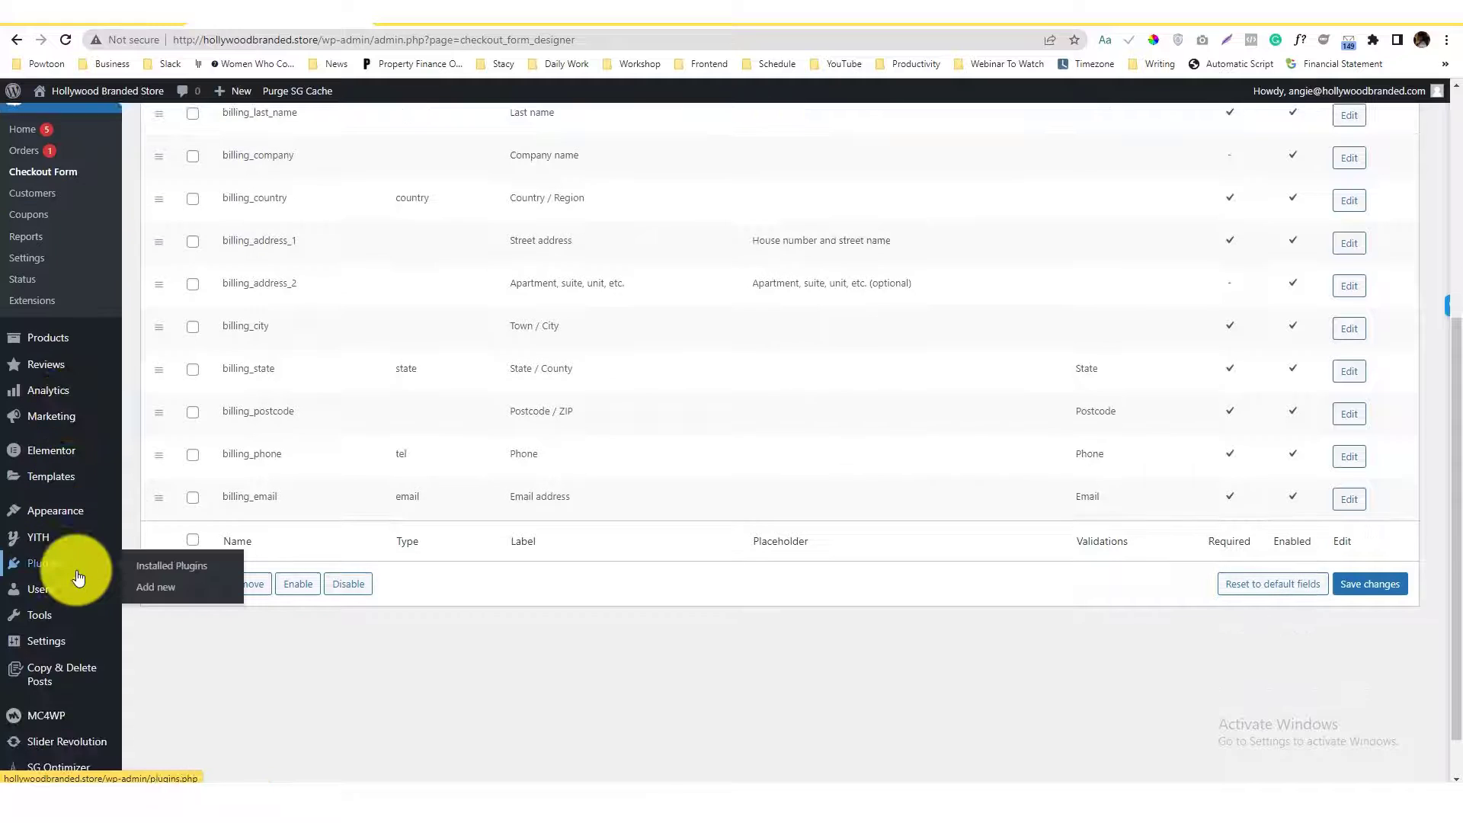
{"action": "left_click", "coordinate": [145, 569]}
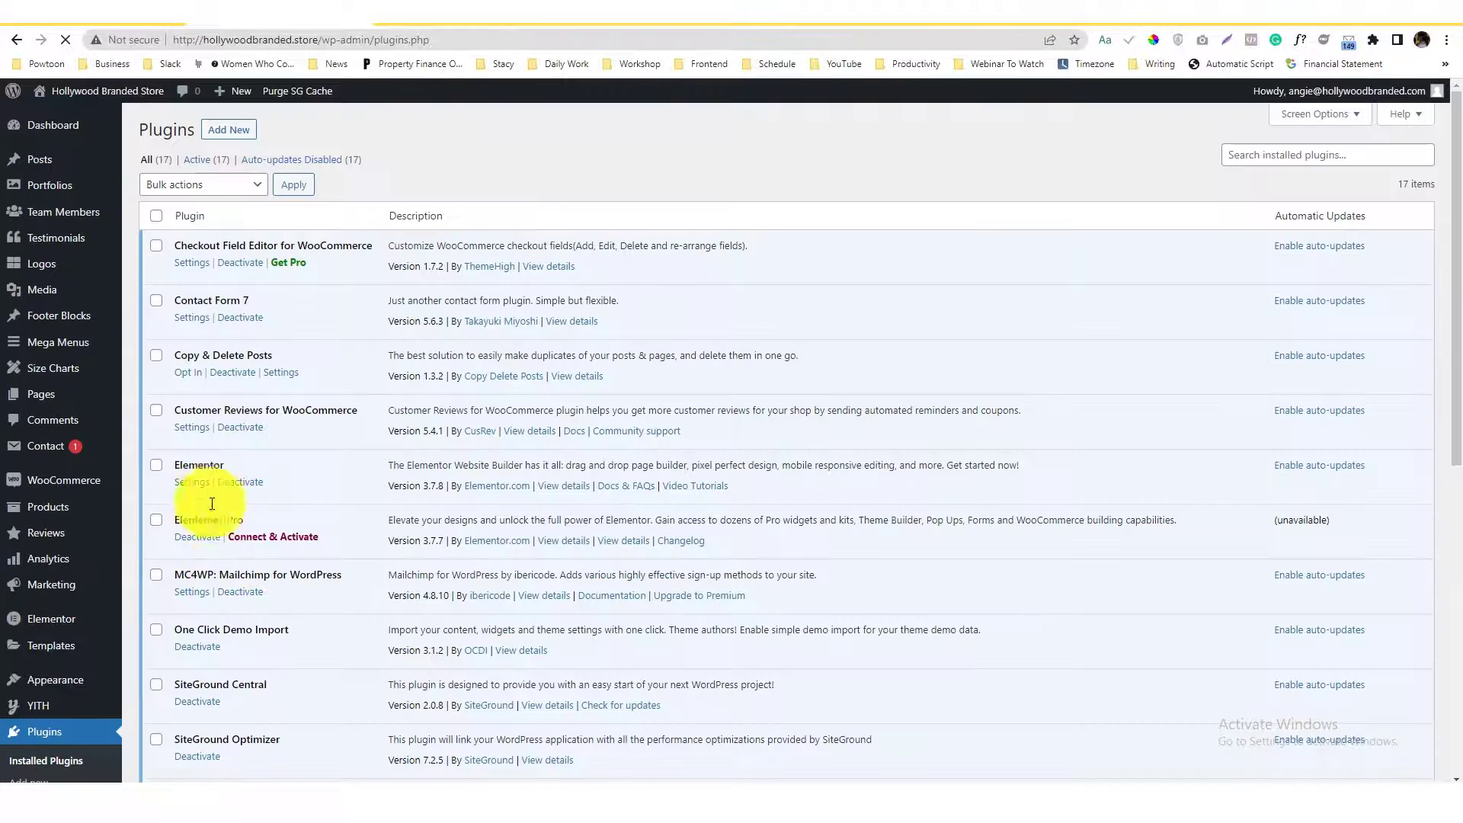
{"action": "left_click_drag", "start_coordinate": [177, 245], "coordinate": [376, 245]}
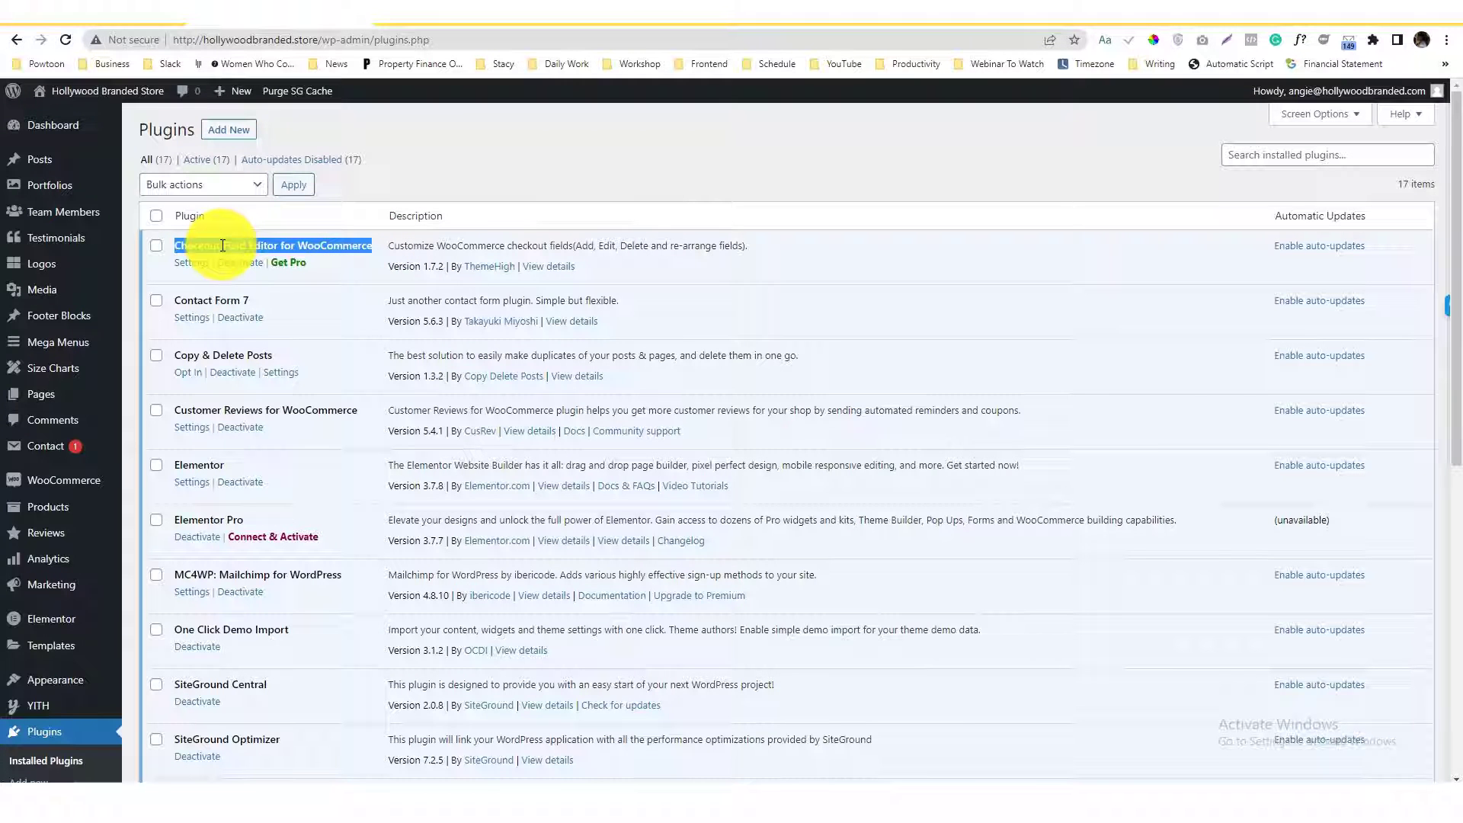
Step: Search Add New plugins for Checkout Field Editor for WooCommerce
{"action": "scroll", "coordinate": [98, 568], "scroll_direction": "down", "scroll_amount": 5}
{"action": "mouse_move", "coordinate": [101, 550]}
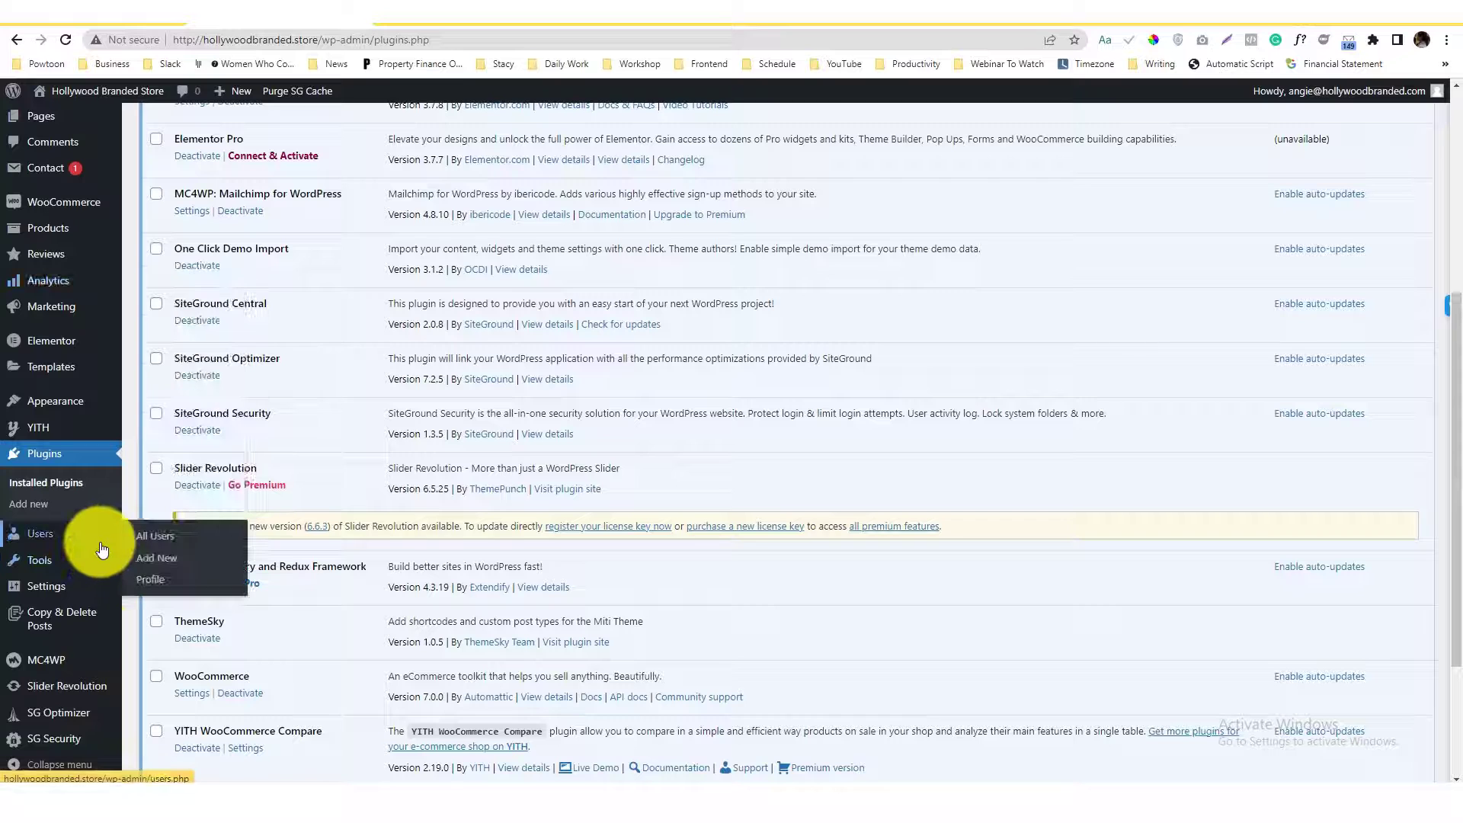
{"action": "left_click", "coordinate": [45, 506]}
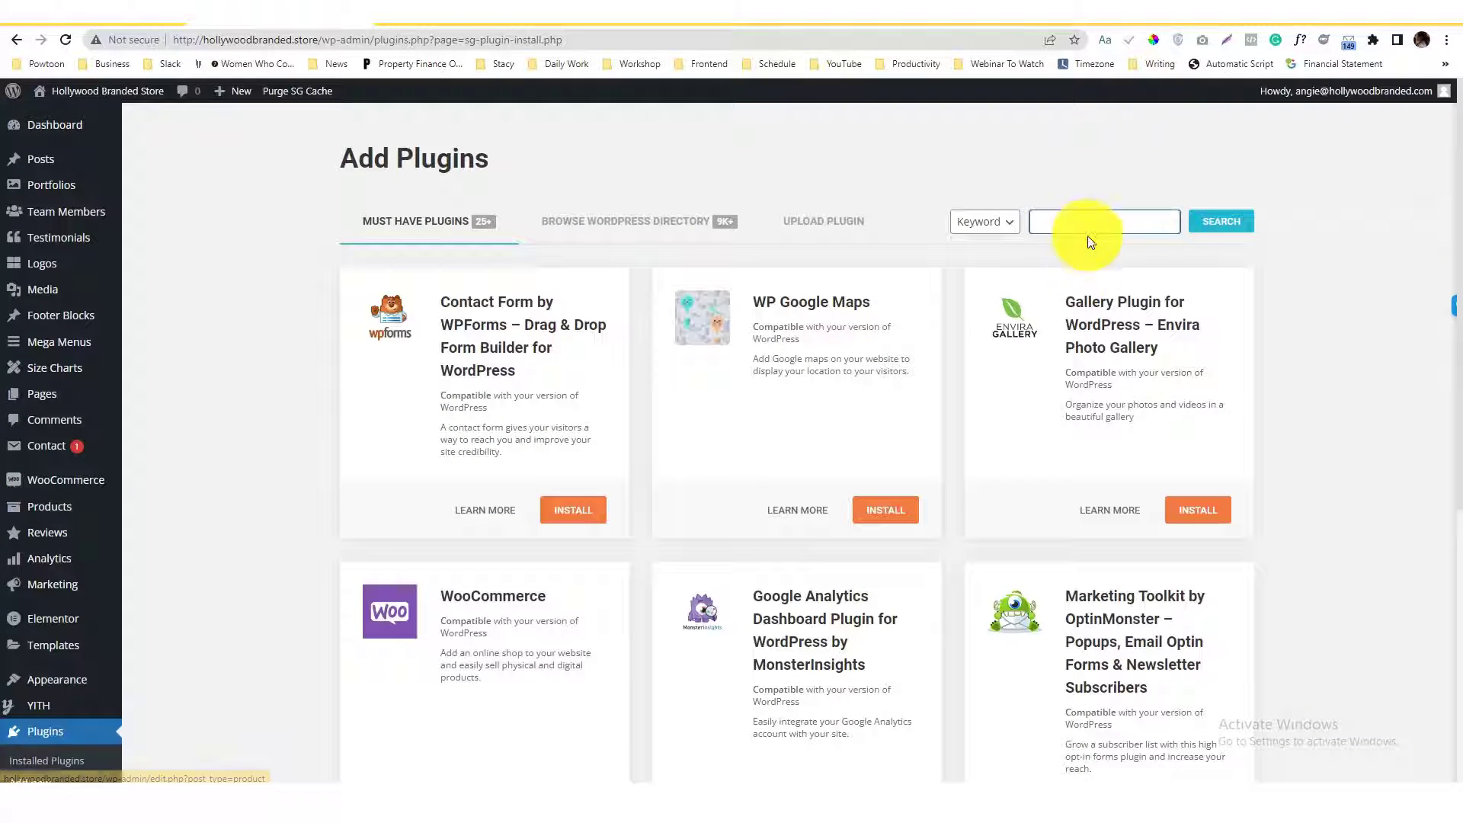
{"action": "left_click", "coordinate": [1108, 232]}
{"action": "key", "text": "Return"}
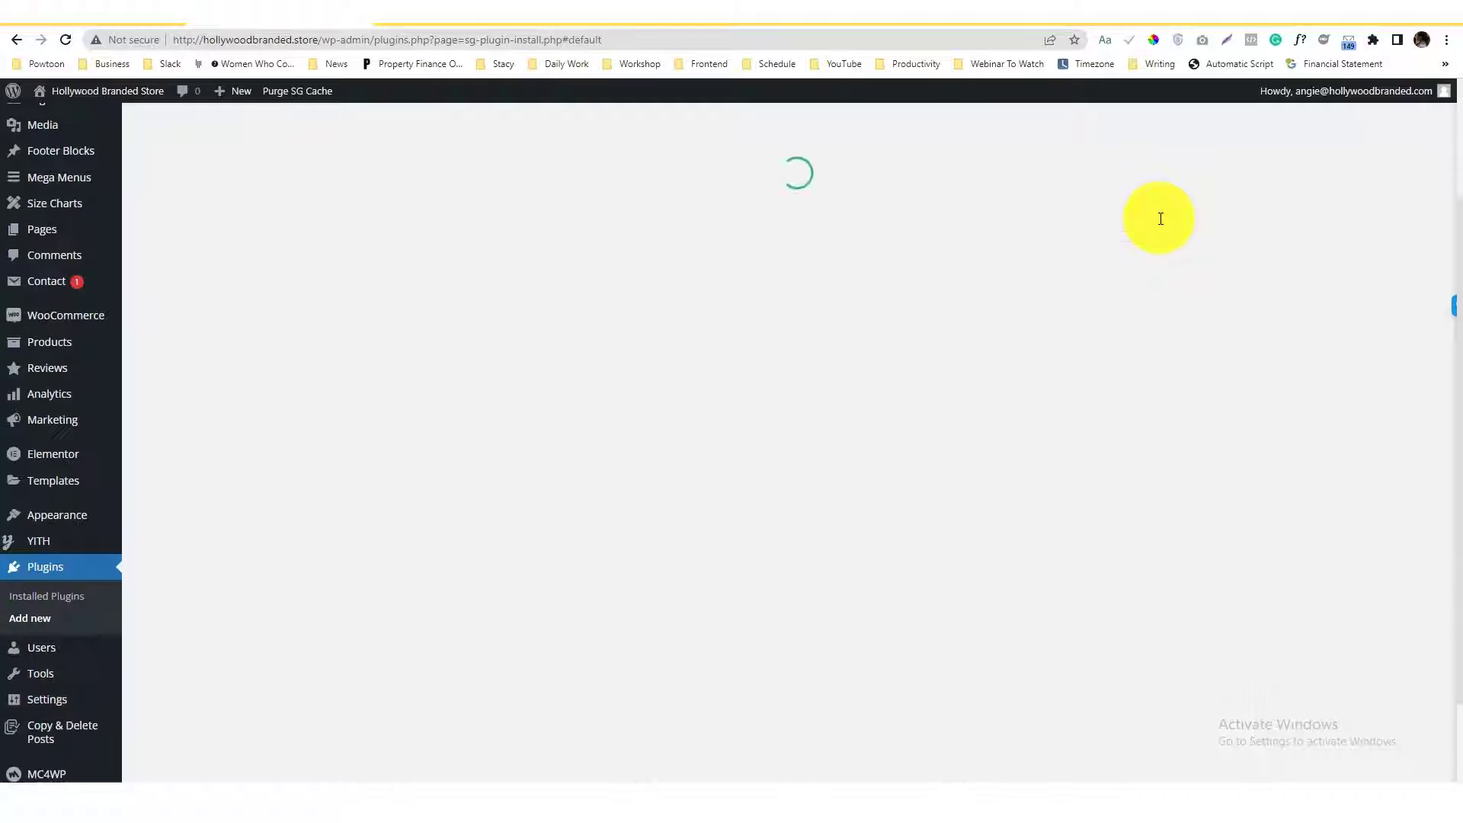
{"action": "scroll", "coordinate": [538, 373], "scroll_direction": "up", "scroll_amount": 2}
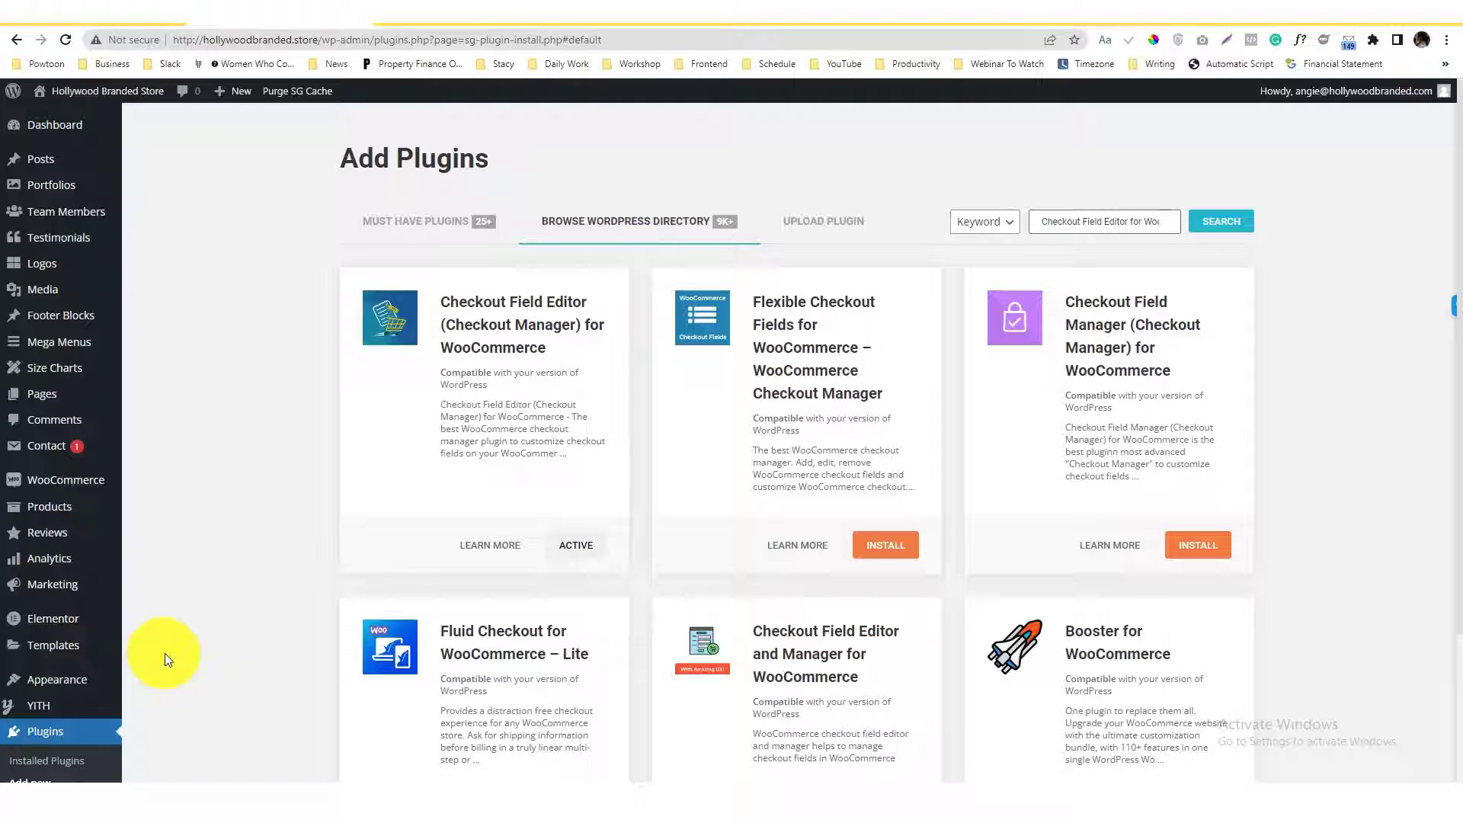
{"action": "mouse_move", "coordinate": [95, 480]}
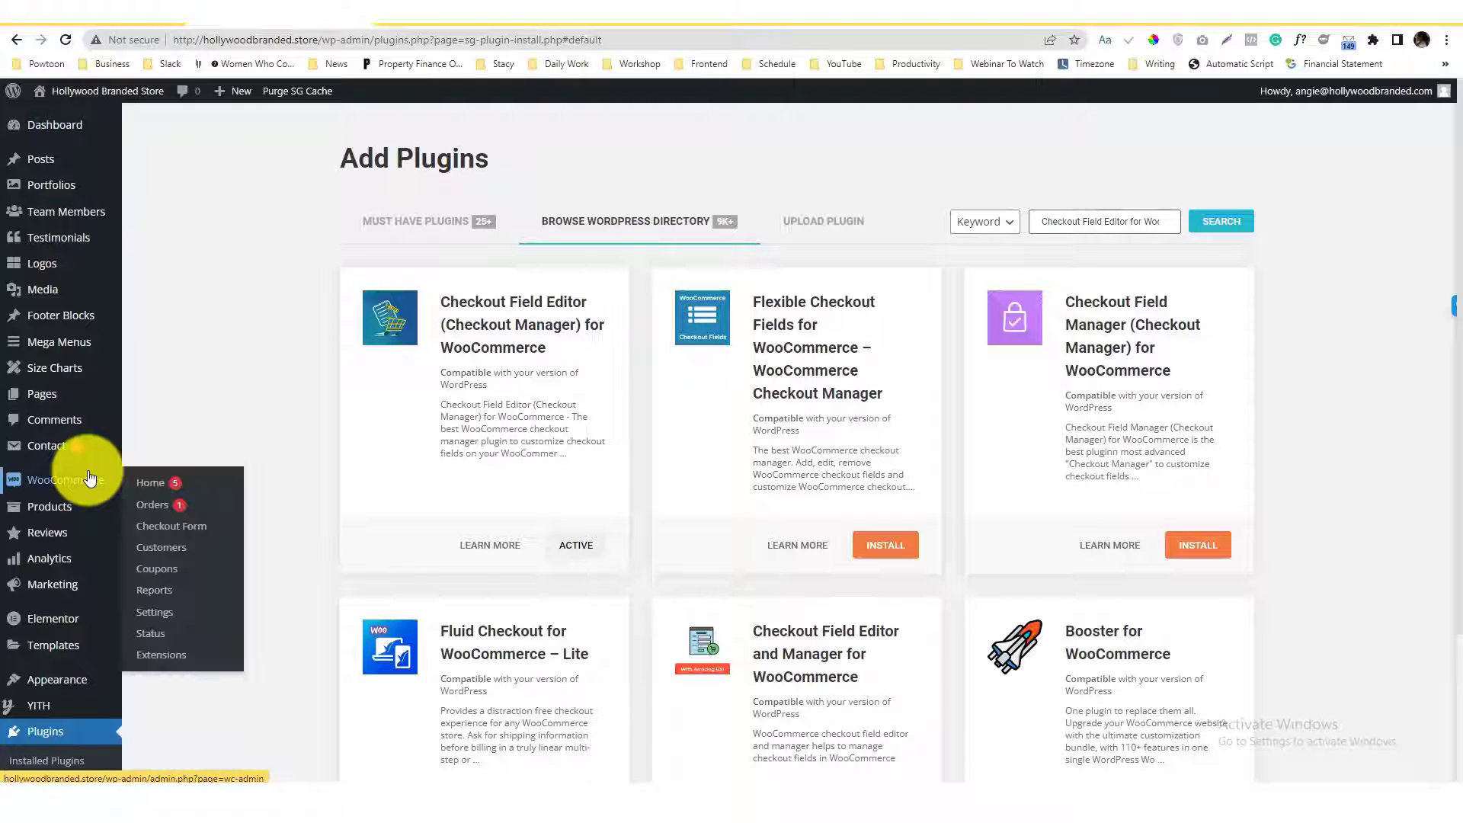
Step: Review the Checkout Form Billing Fields table, then check Company name on the storefront checkout
{"action": "left_click", "coordinate": [148, 531]}
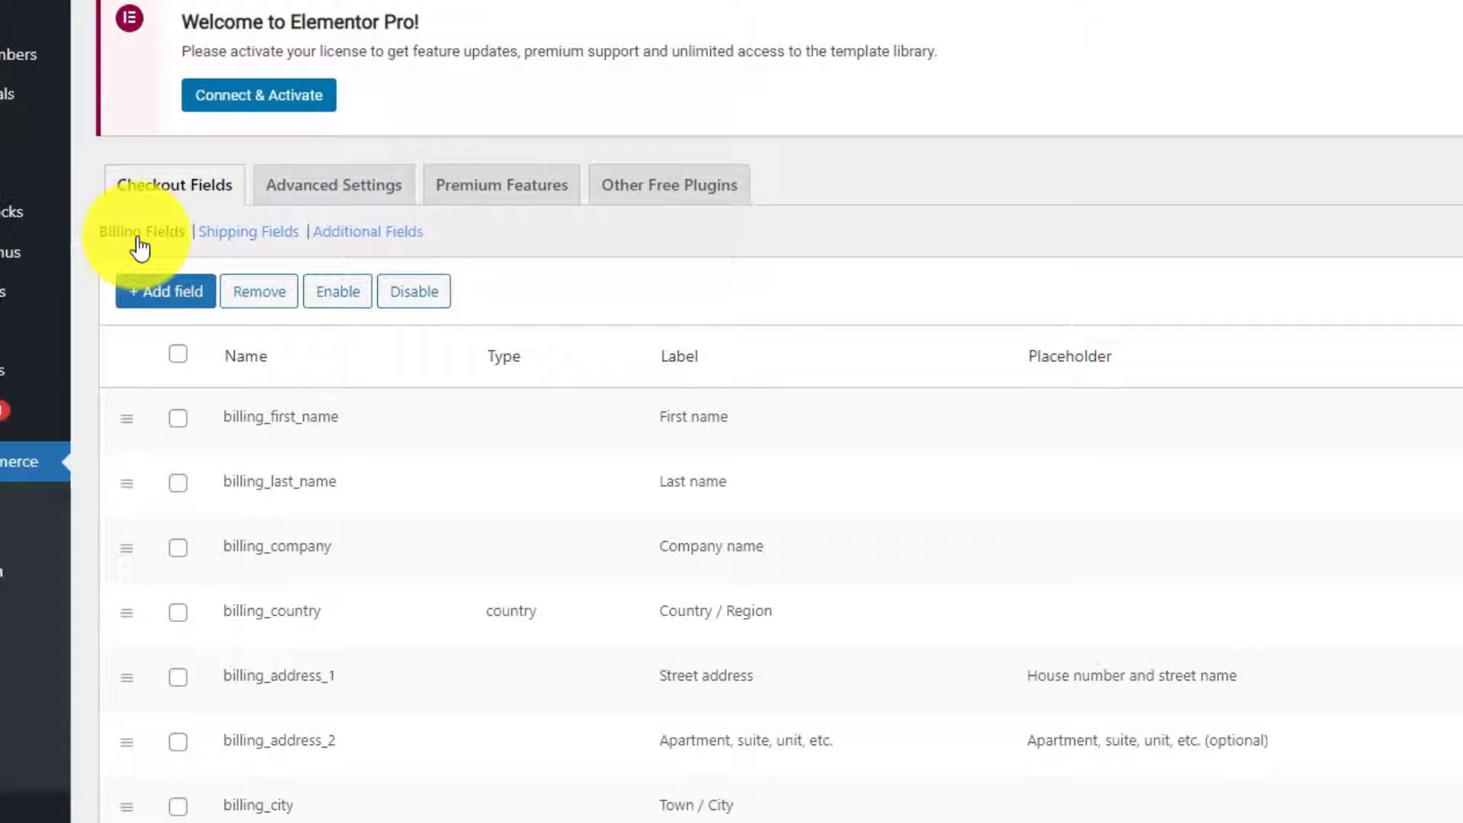
{"action": "scroll", "coordinate": [429, 565], "scroll_direction": "down", "scroll_amount": 5}
{"action": "scroll", "coordinate": [797, 540], "scroll_direction": "up", "scroll_amount": 5}
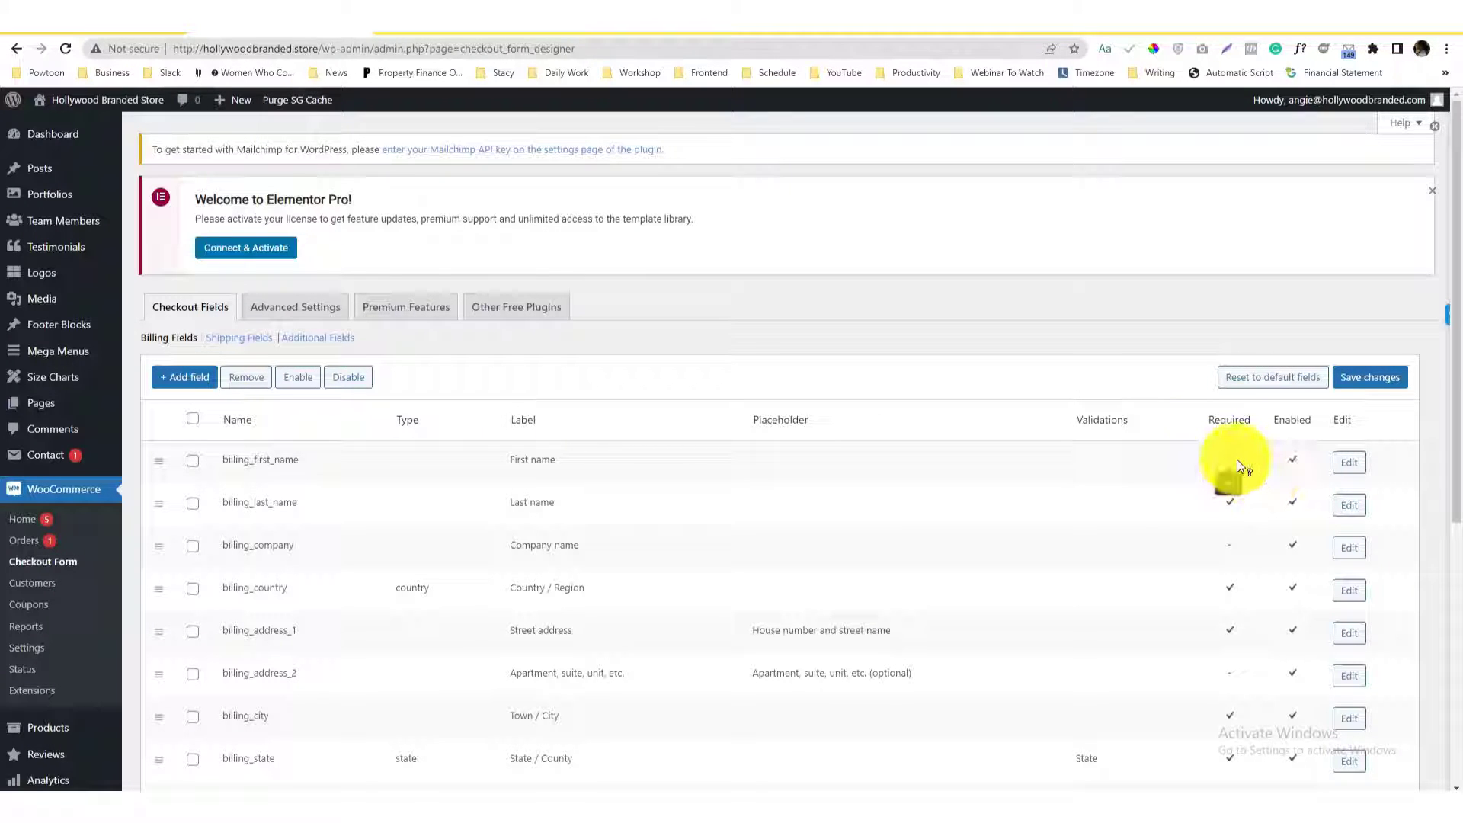
{"action": "left_click", "coordinate": [465, 19]}
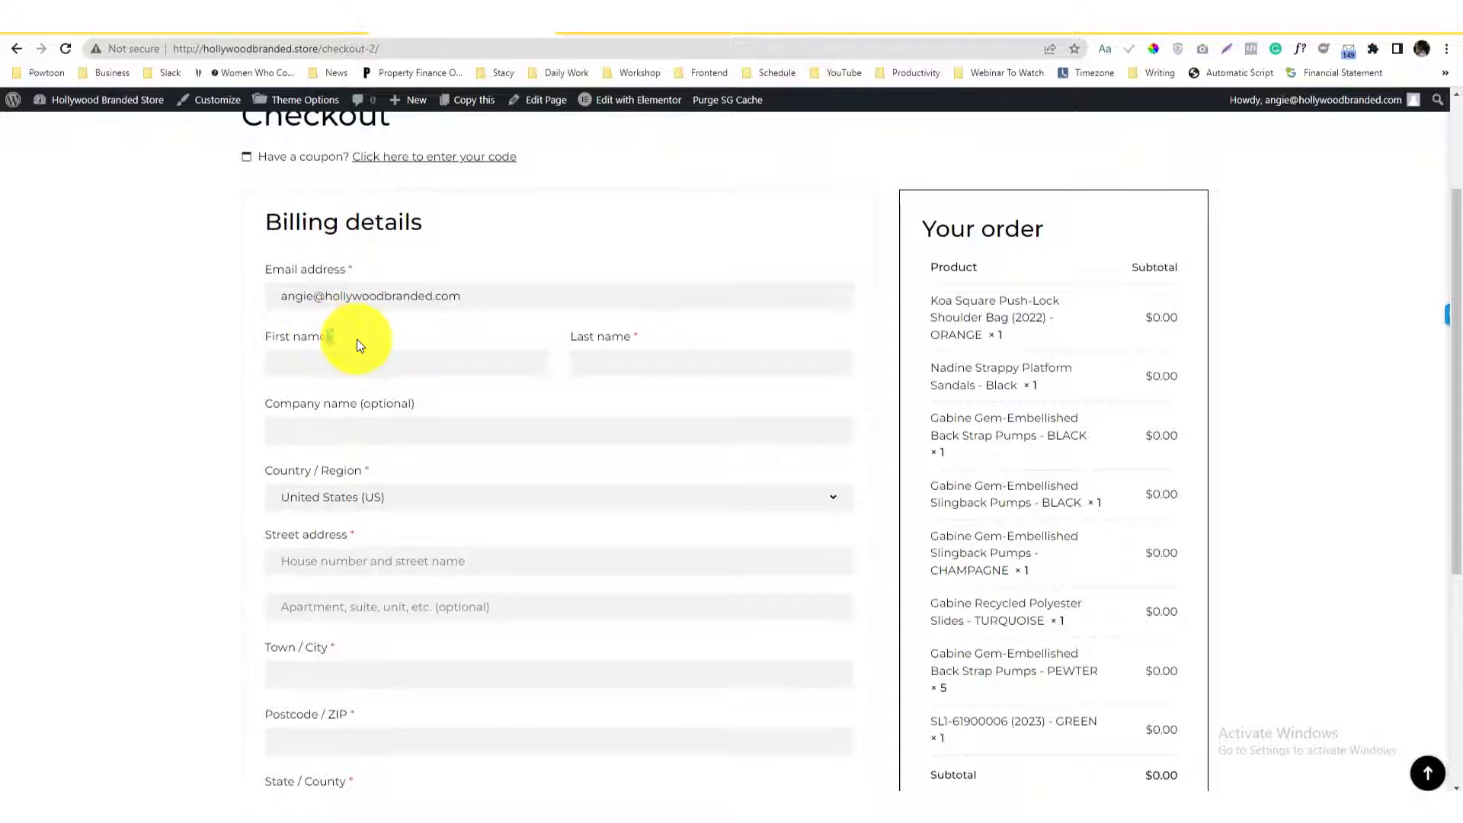
{"action": "left_click", "coordinate": [373, 416]}
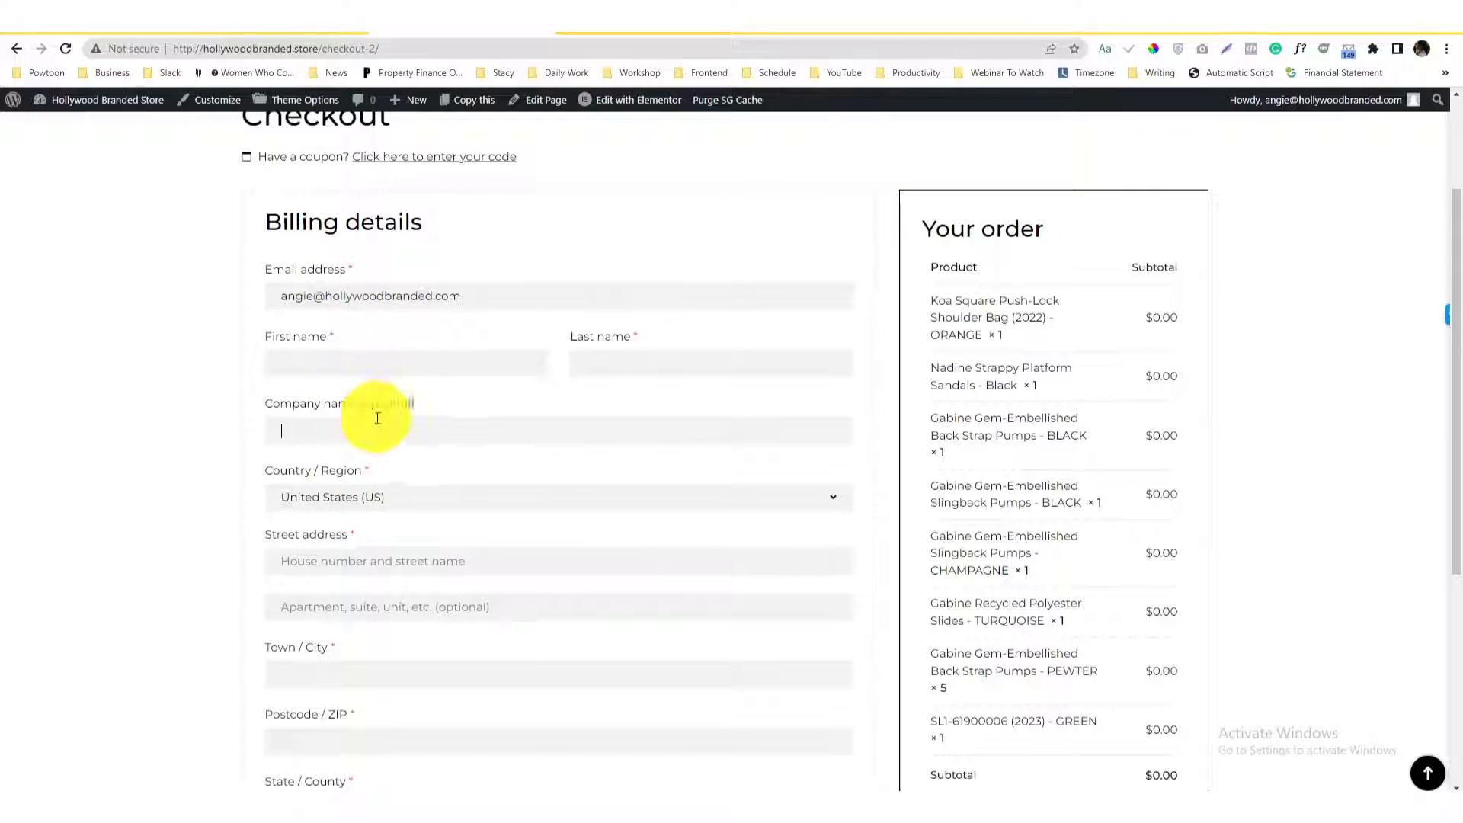
Step: Find the billing_company field in the checkout fields editor and open it for editing
{"action": "left_click", "coordinate": [263, 23]}
{"action": "scroll", "coordinate": [491, 480], "scroll_direction": "down", "scroll_amount": 5}
{"action": "scroll", "coordinate": [500, 502], "scroll_direction": "up", "scroll_amount": 5}
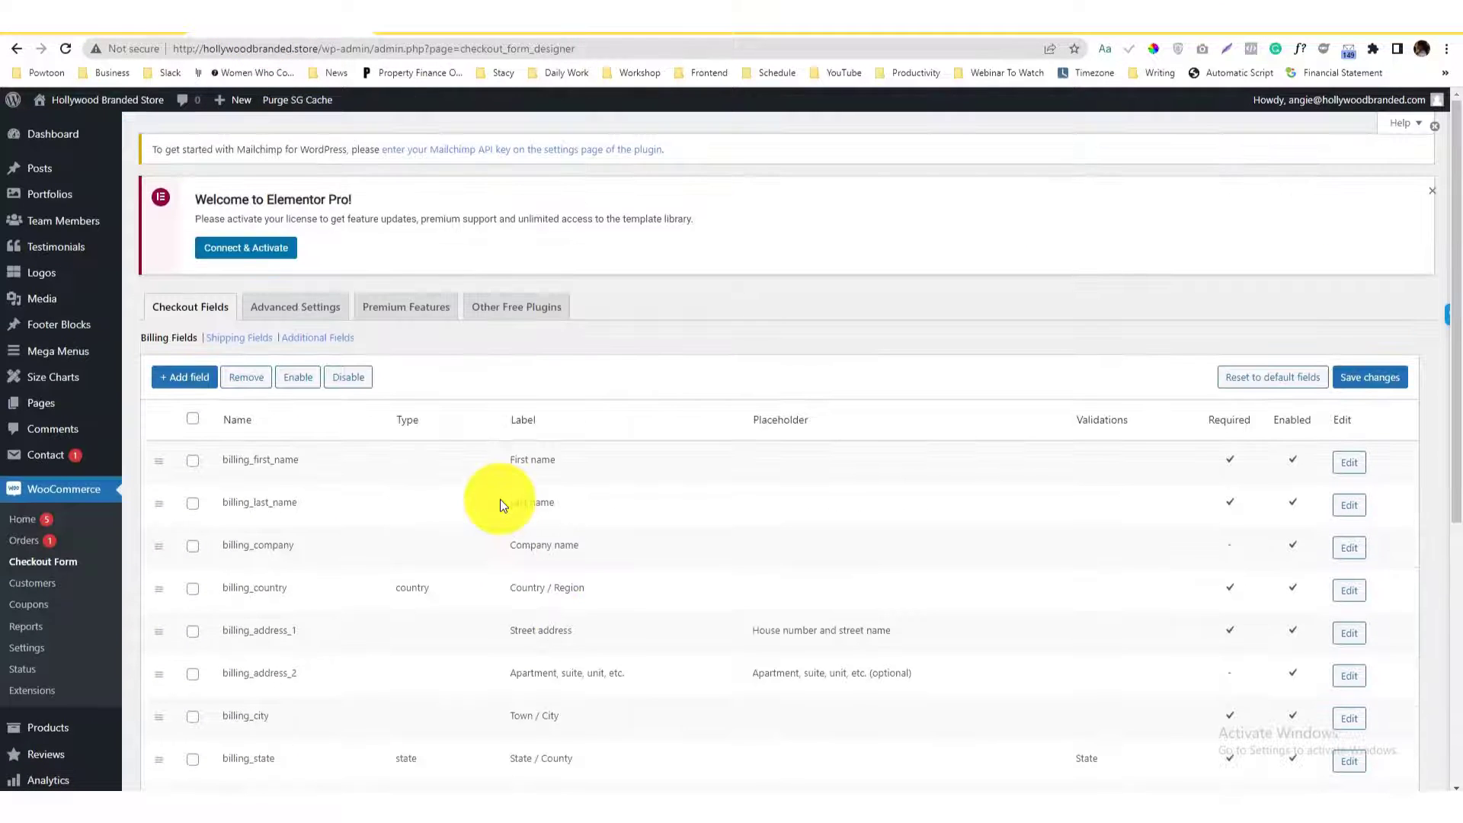
{"action": "key", "text": "ctrl+f"}
{"action": "type", "text": "company"}
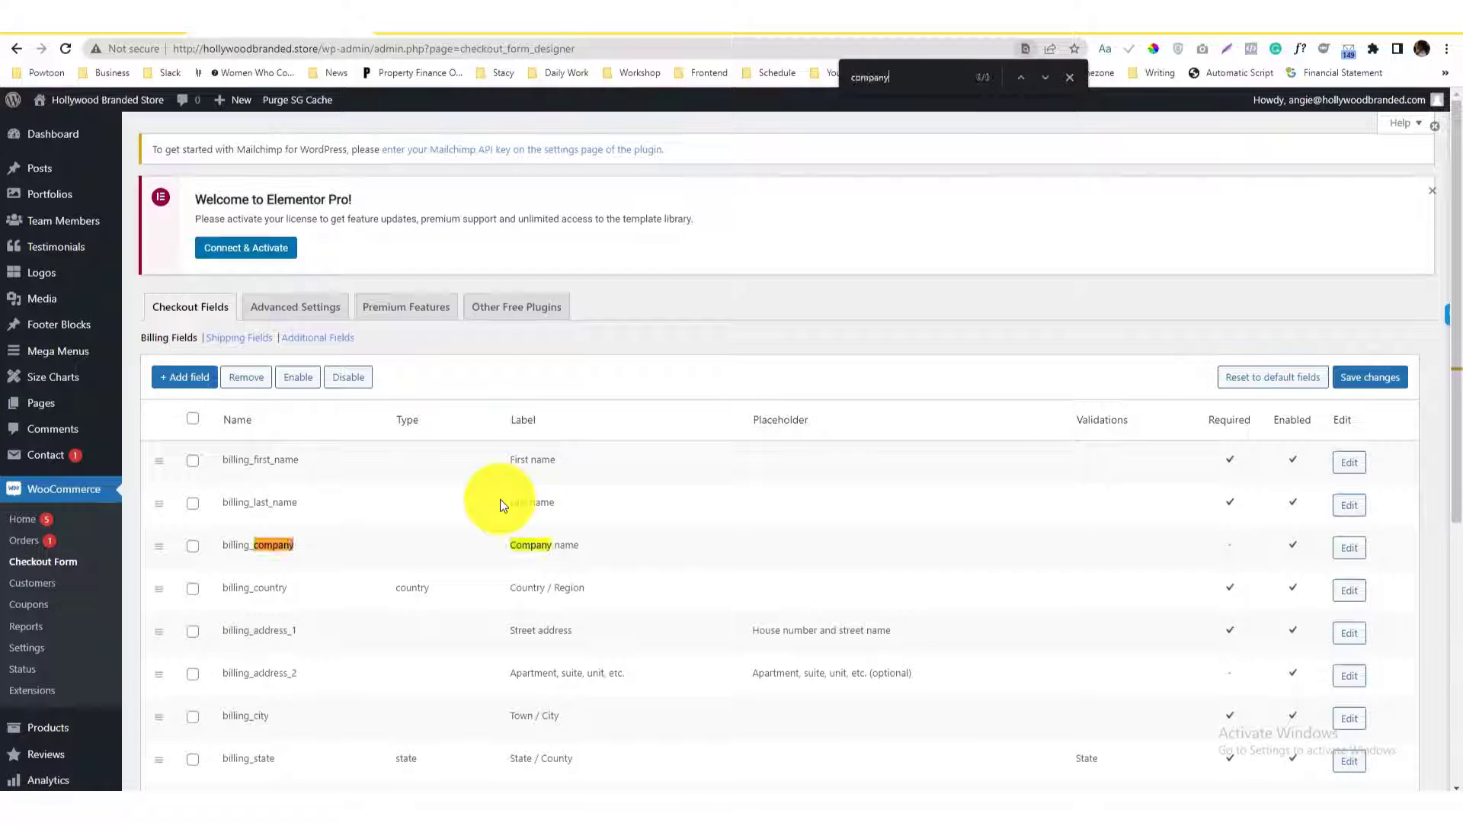
{"action": "left_click", "coordinate": [1334, 548]}
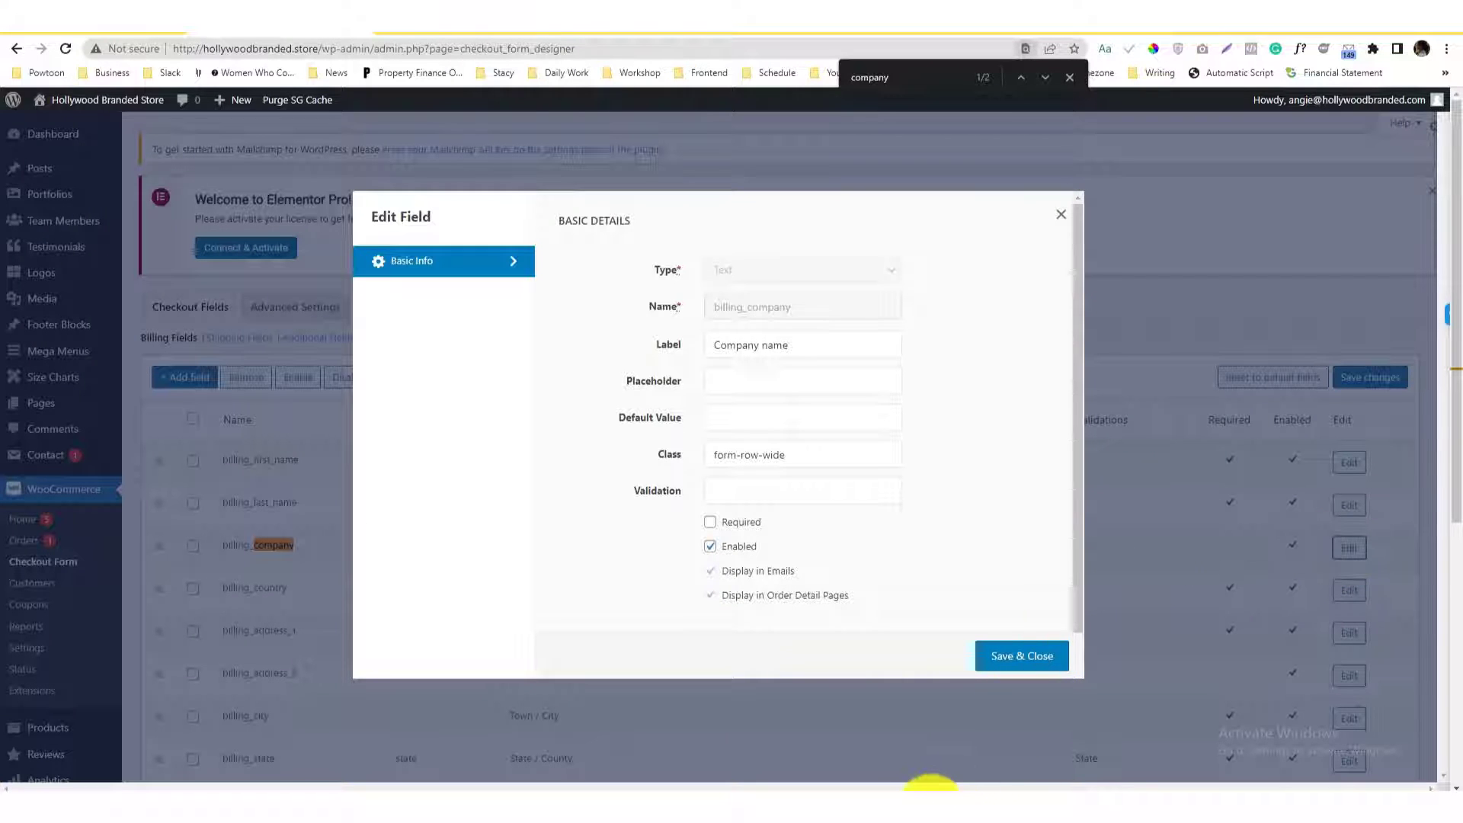
Step: Relabel the company field 'Production Company Name' using text copied from the notes
{"action": "mouse_move", "coordinate": [987, 753]}
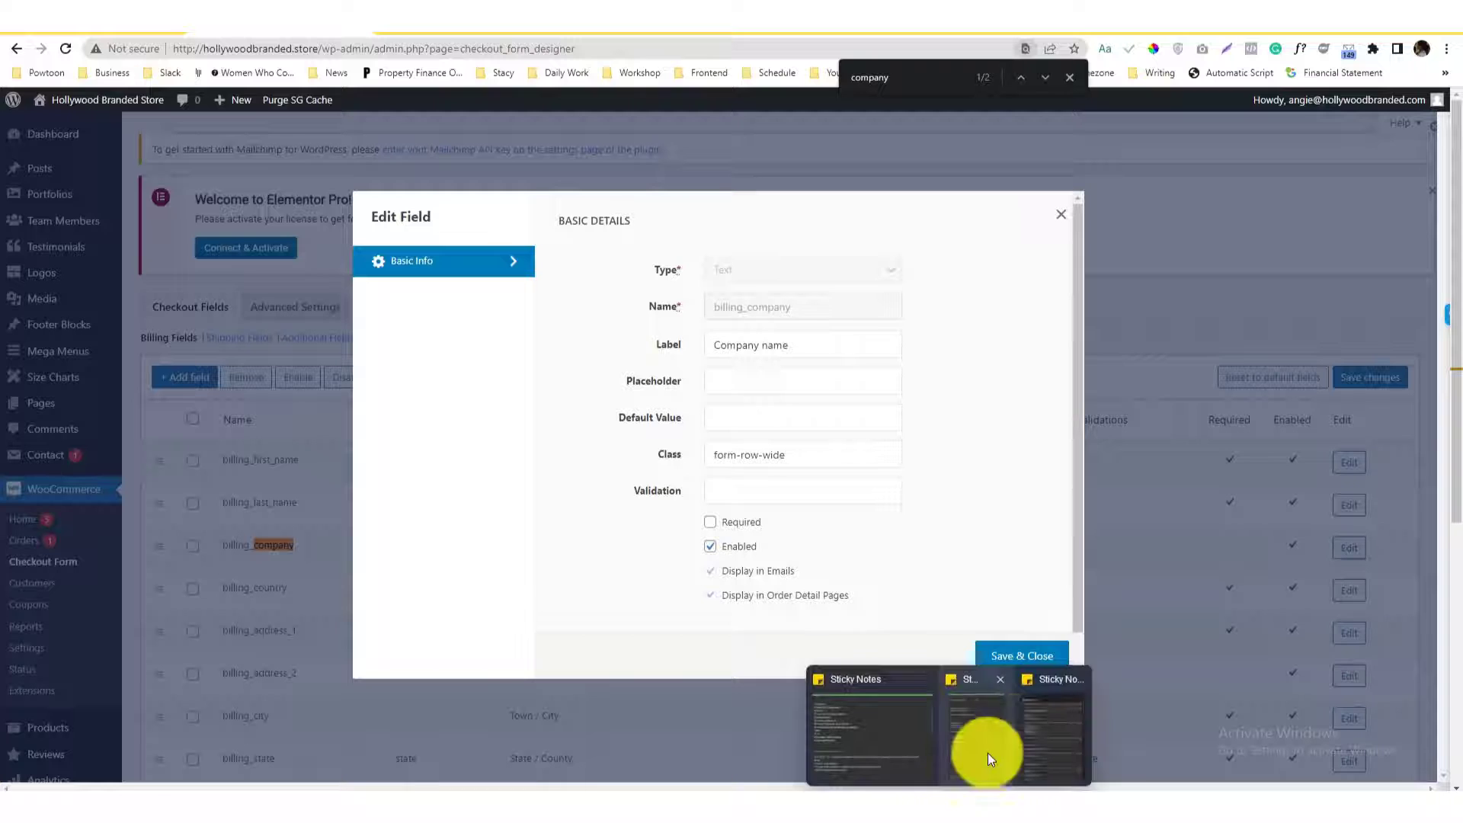
{"action": "left_click", "coordinate": [1041, 718]}
{"action": "double_click", "coordinate": [1092, 329]}
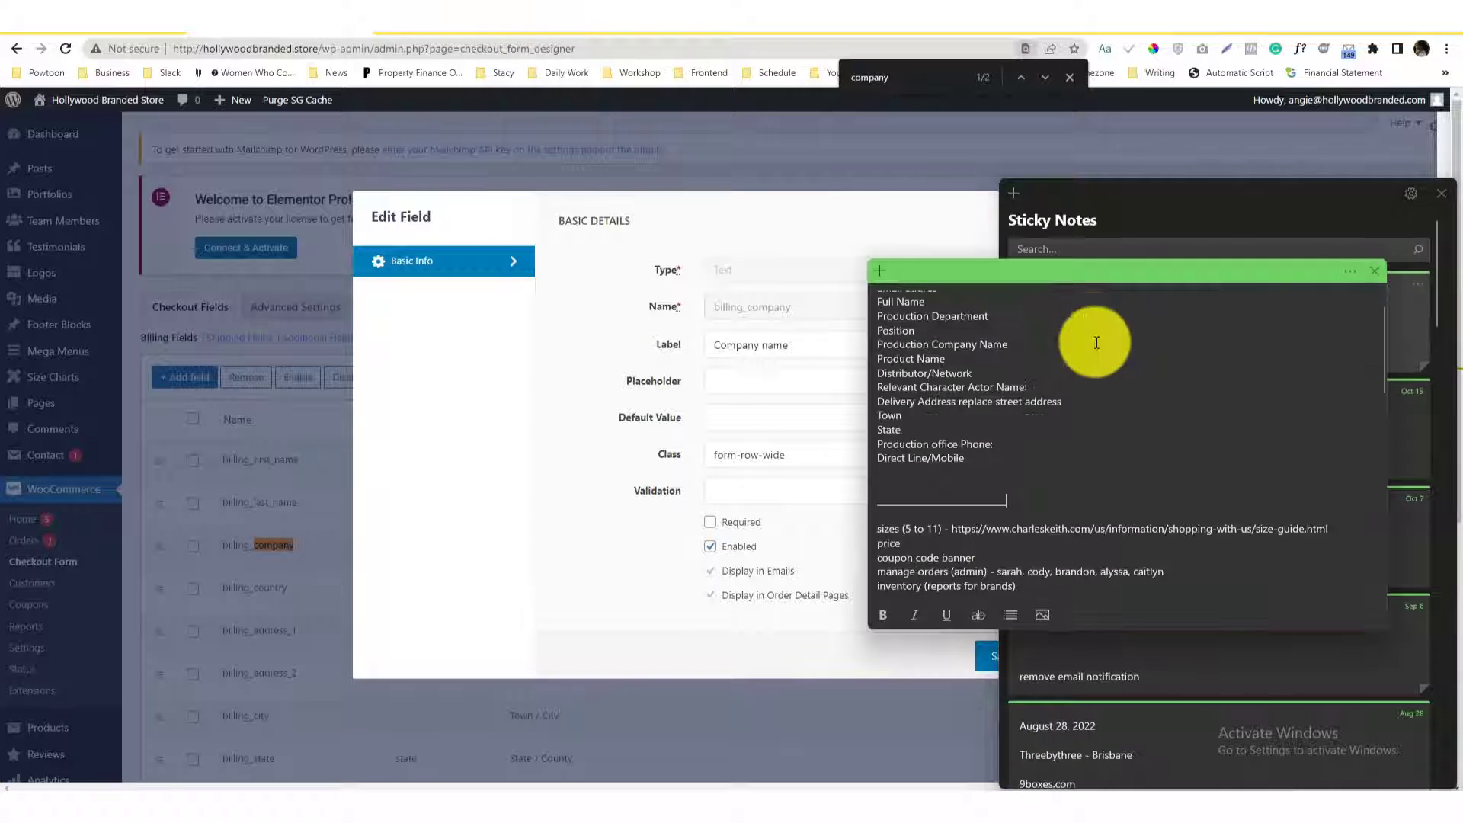
{"action": "scroll", "coordinate": [1059, 404], "scroll_direction": "up", "scroll_amount": 1}
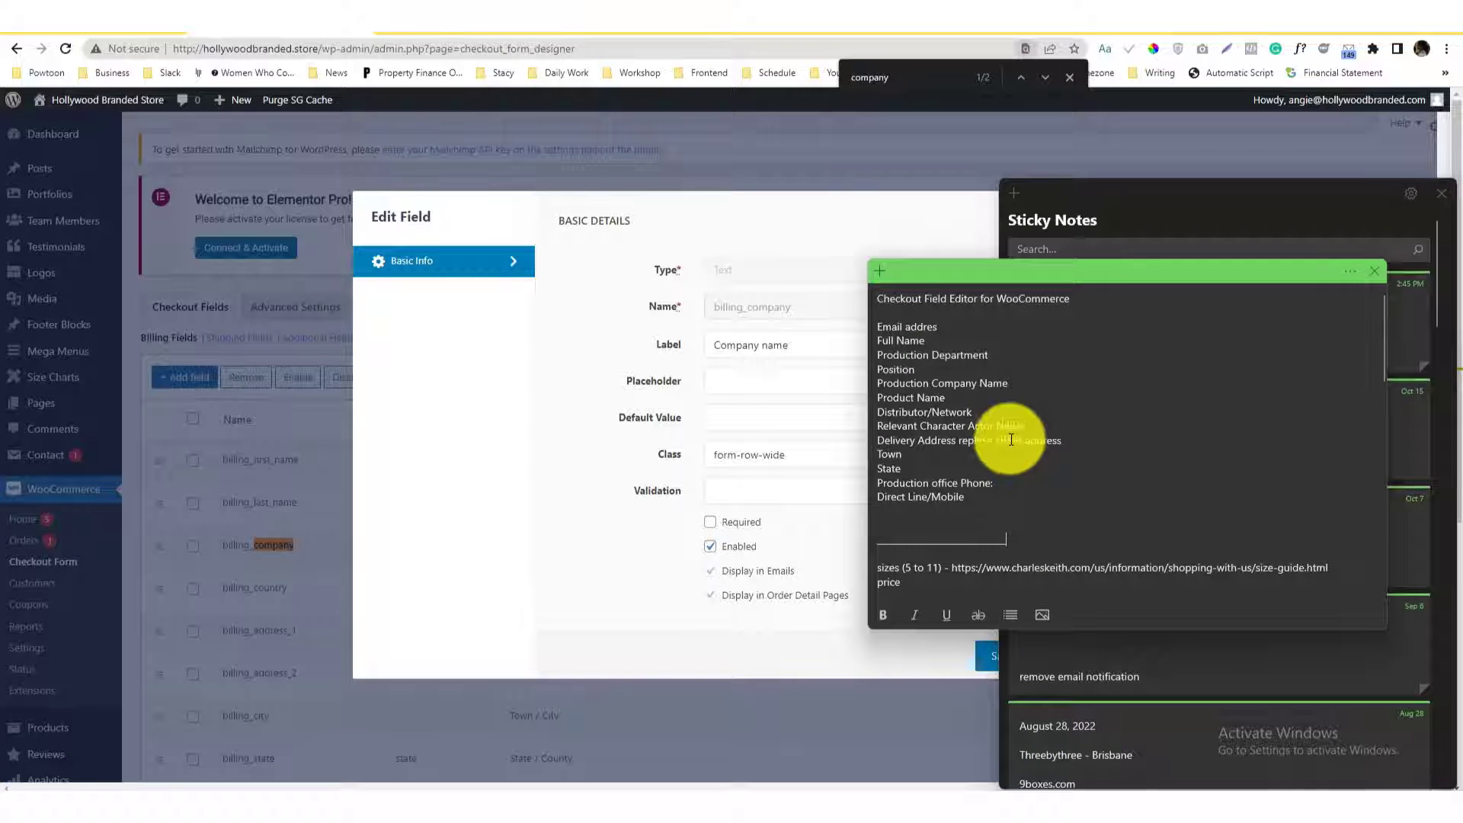
{"action": "left_click_drag", "start_coordinate": [1019, 383], "coordinate": [841, 389]}
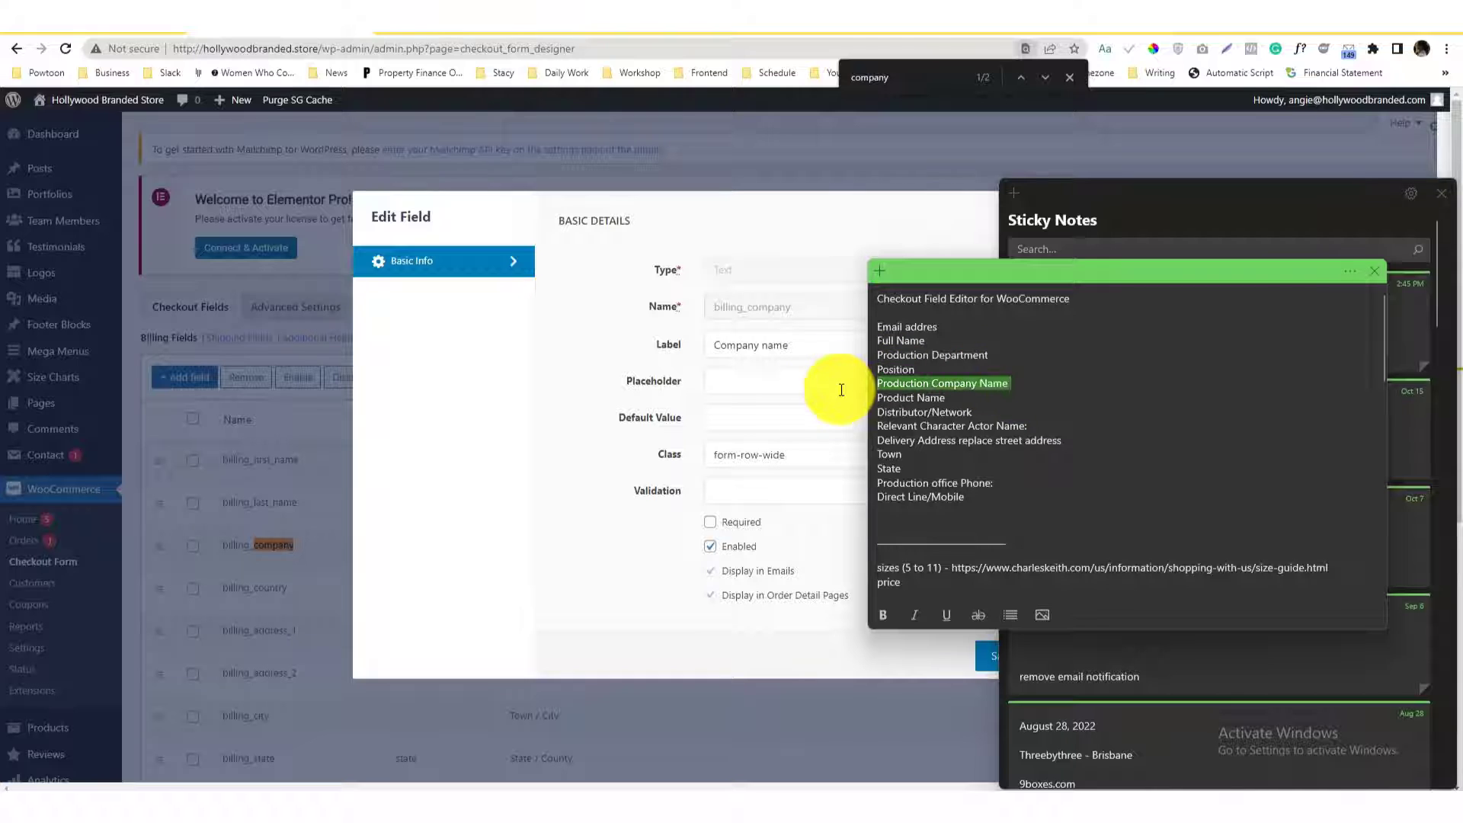
{"action": "key", "text": "ctrl+c"}
{"action": "triple_click", "coordinate": [794, 340]}
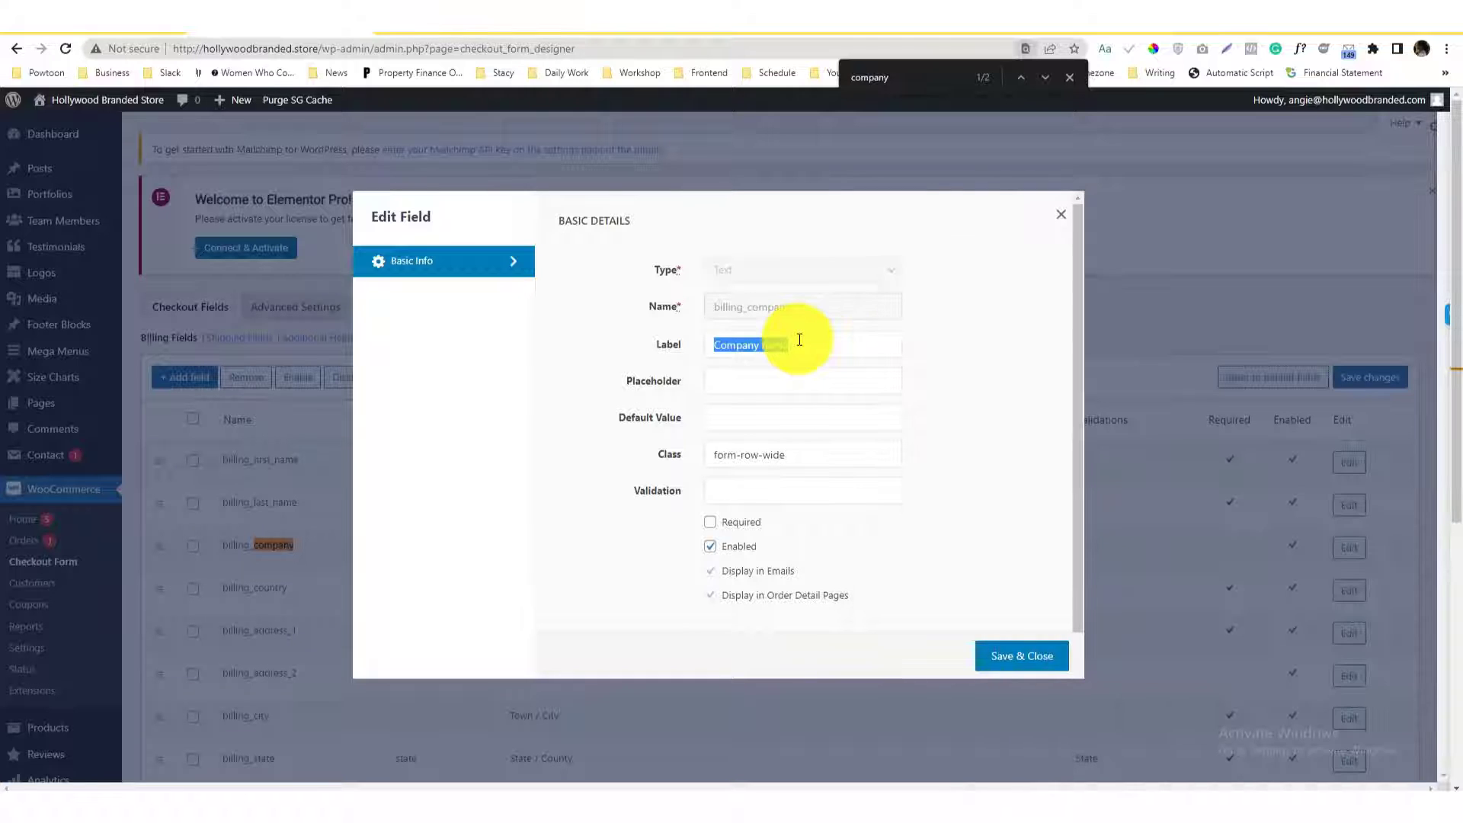
{"action": "key", "text": "ctrl+v"}
Step: Toggle the company field's Enabled option off and back on, then save and close it
{"action": "triple_click", "coordinate": [806, 461]}
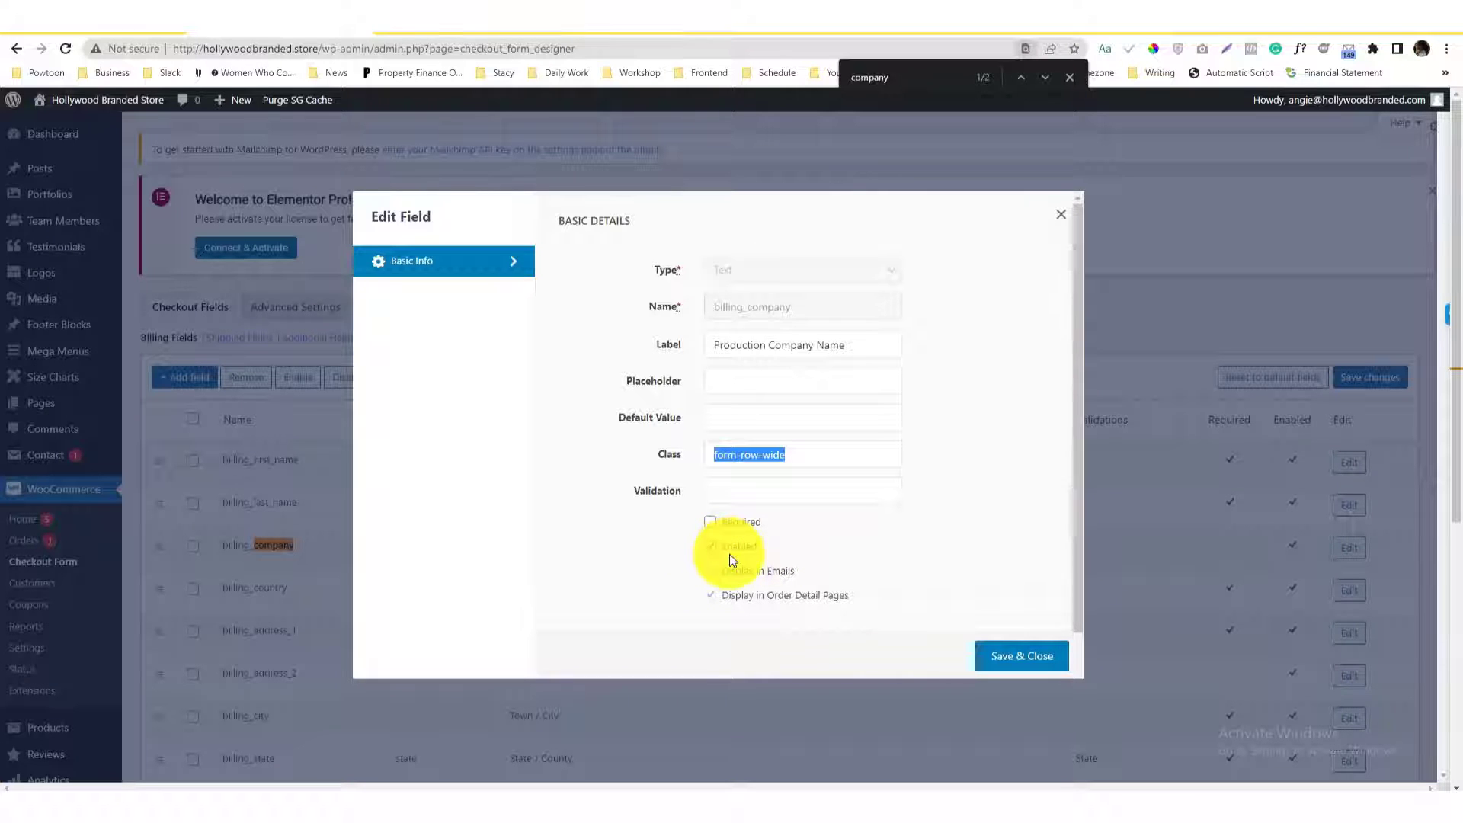
{"action": "left_click", "coordinate": [450, 32]}
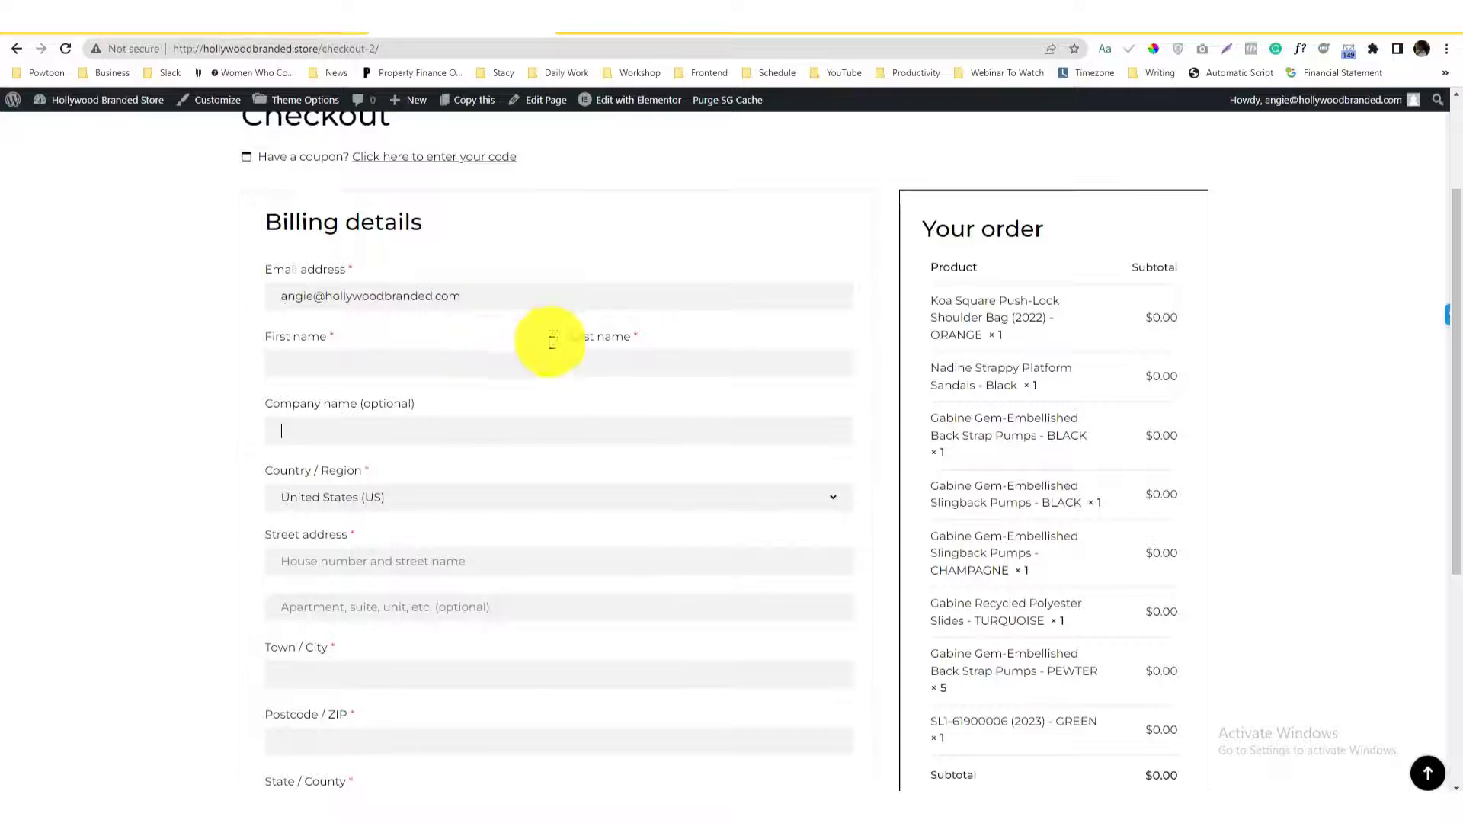
{"action": "left_click", "coordinate": [304, 32]}
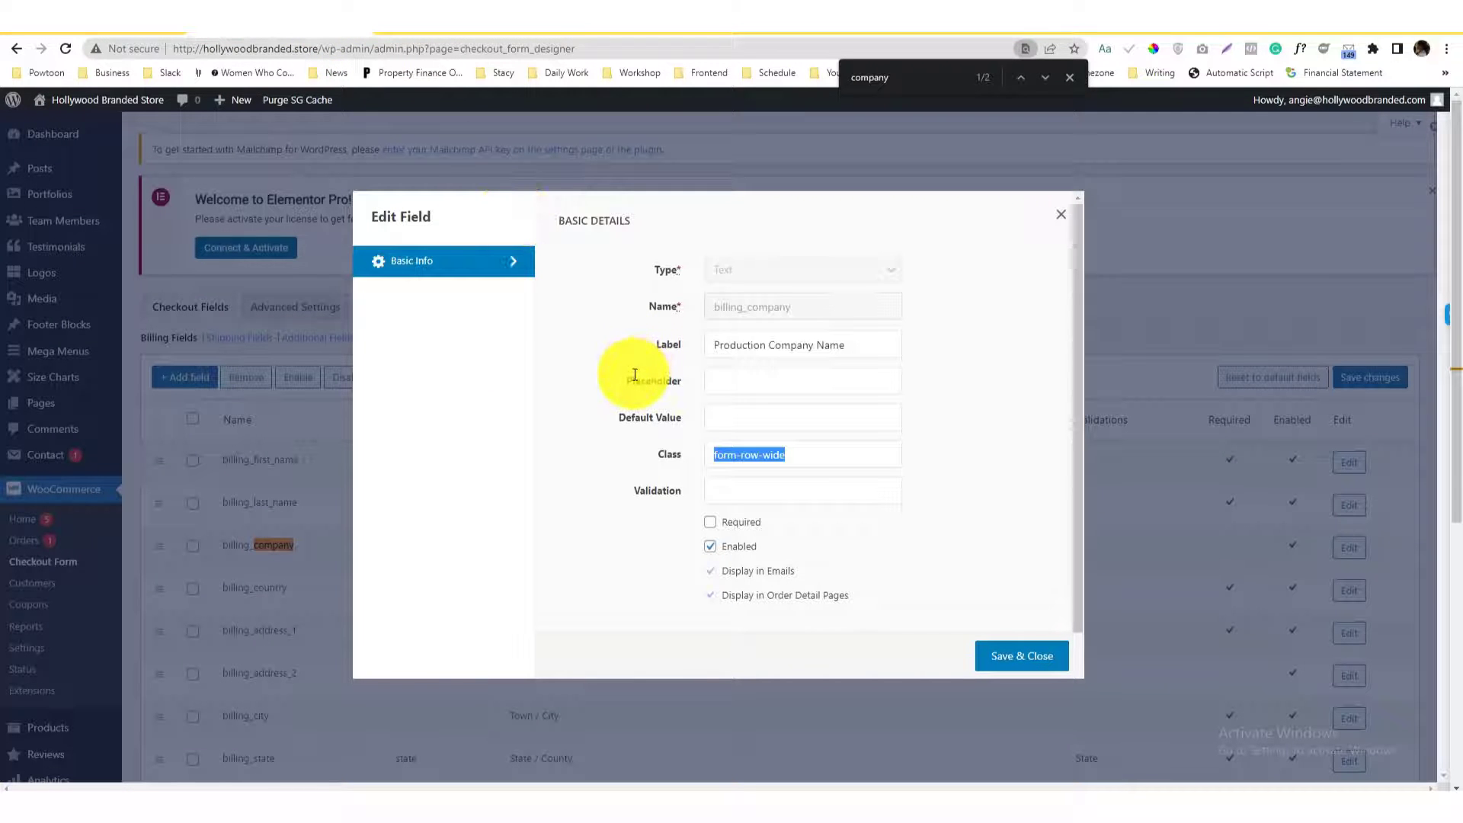
{"action": "left_click", "coordinate": [710, 547]}
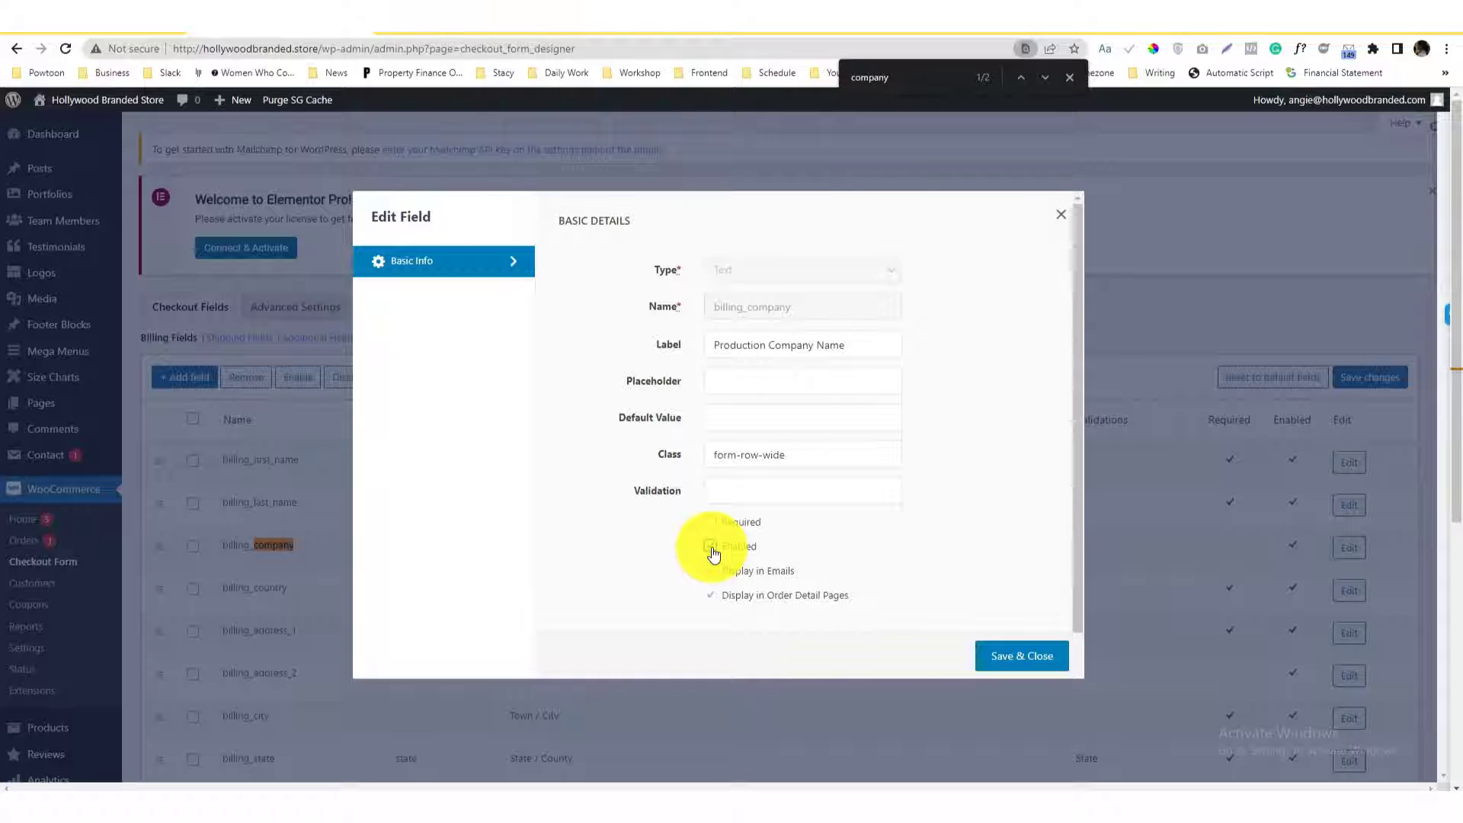
{"action": "left_click", "coordinate": [711, 549]}
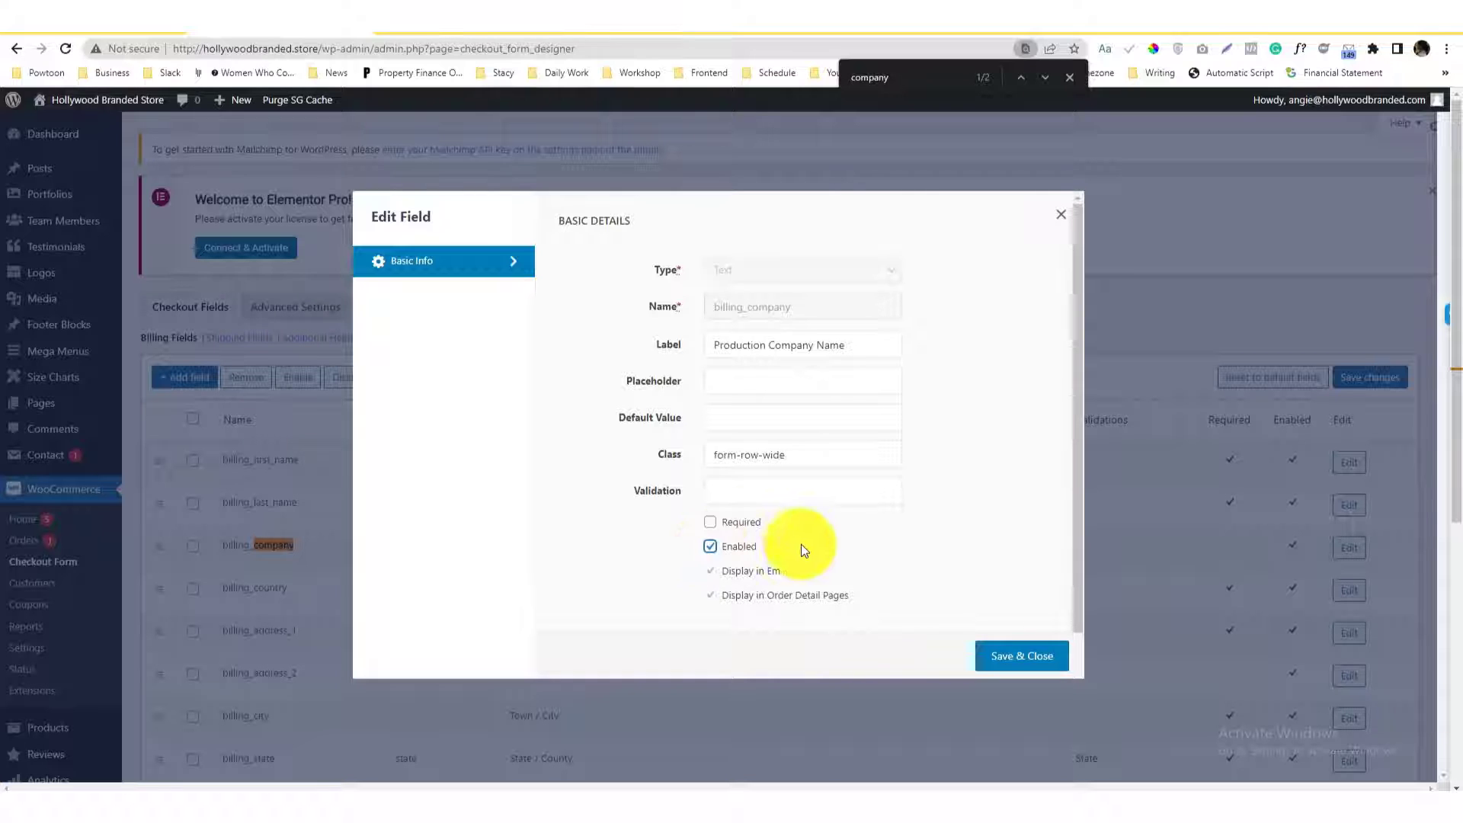
{"action": "left_click", "coordinate": [1006, 656]}
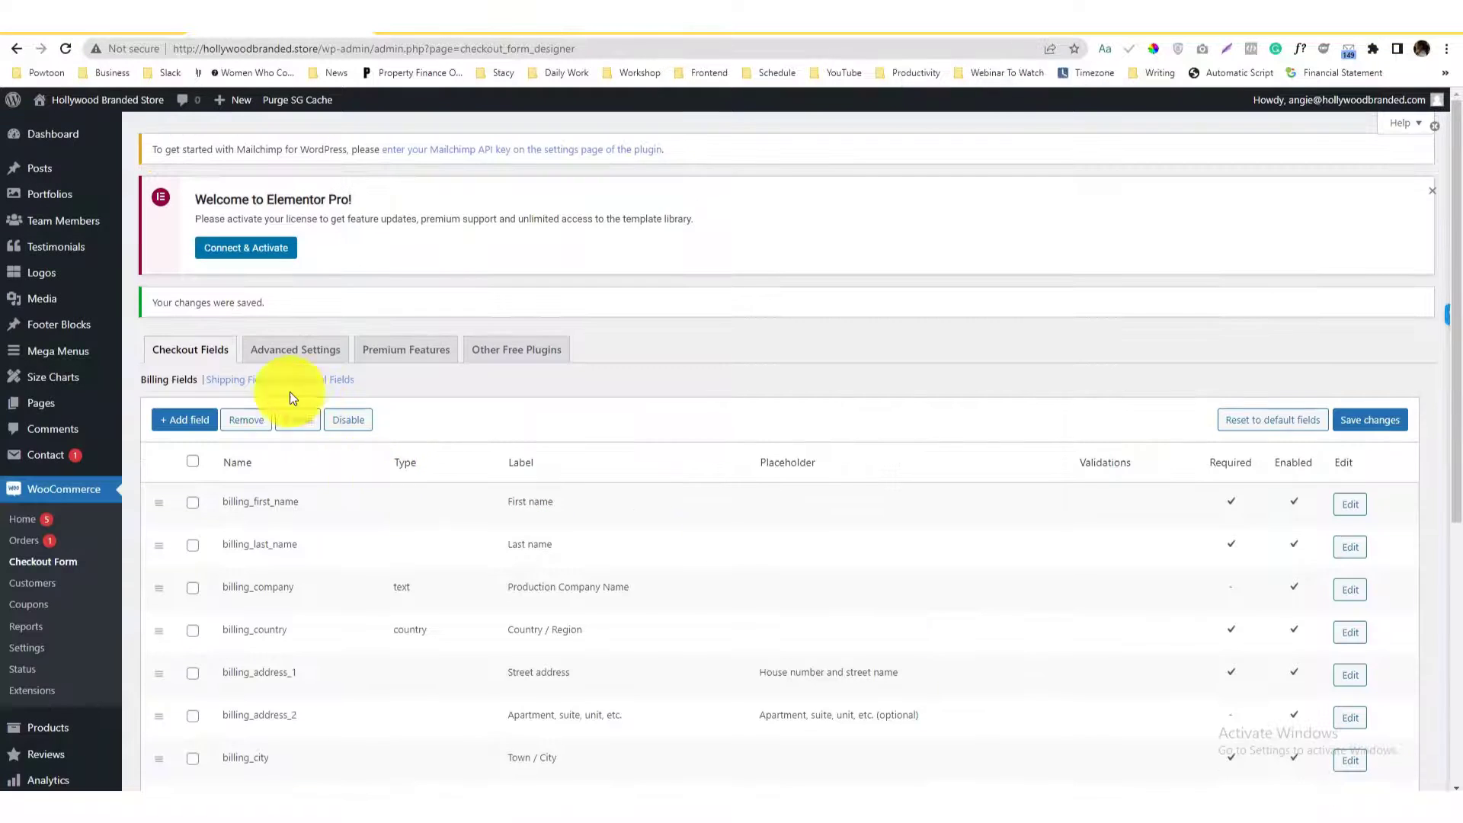
Step: Save the checkout field changes and reload the storefront checkout to see the new label
{"action": "scroll", "coordinate": [294, 392], "scroll_direction": "down", "scroll_amount": 6}
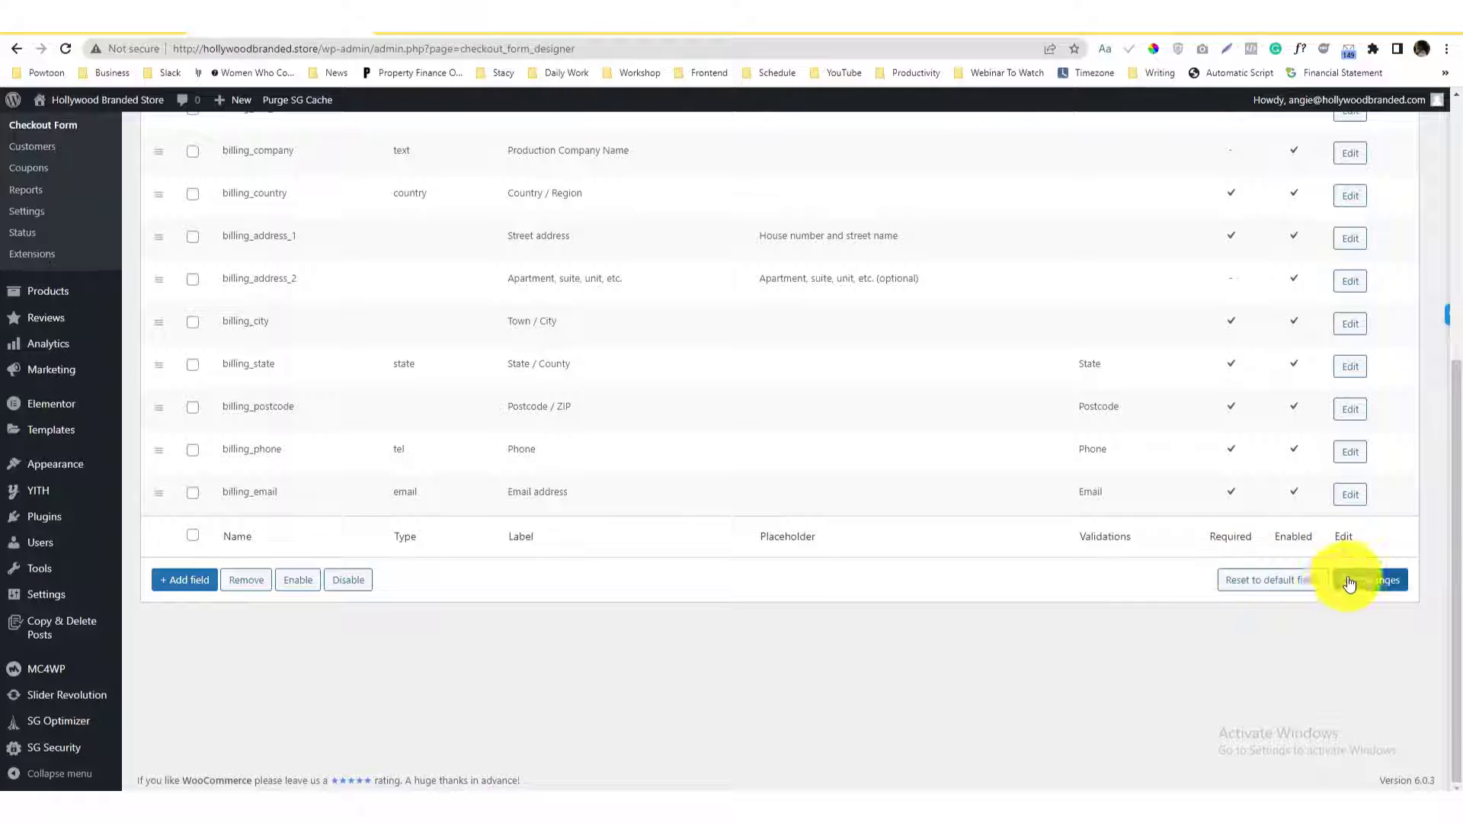
{"action": "left_click", "coordinate": [1343, 580]}
{"action": "left_click", "coordinate": [461, 31]}
{"action": "left_click", "coordinate": [462, 46]}
{"action": "left_click", "coordinate": [462, 46]}
{"action": "key", "text": "Return"}
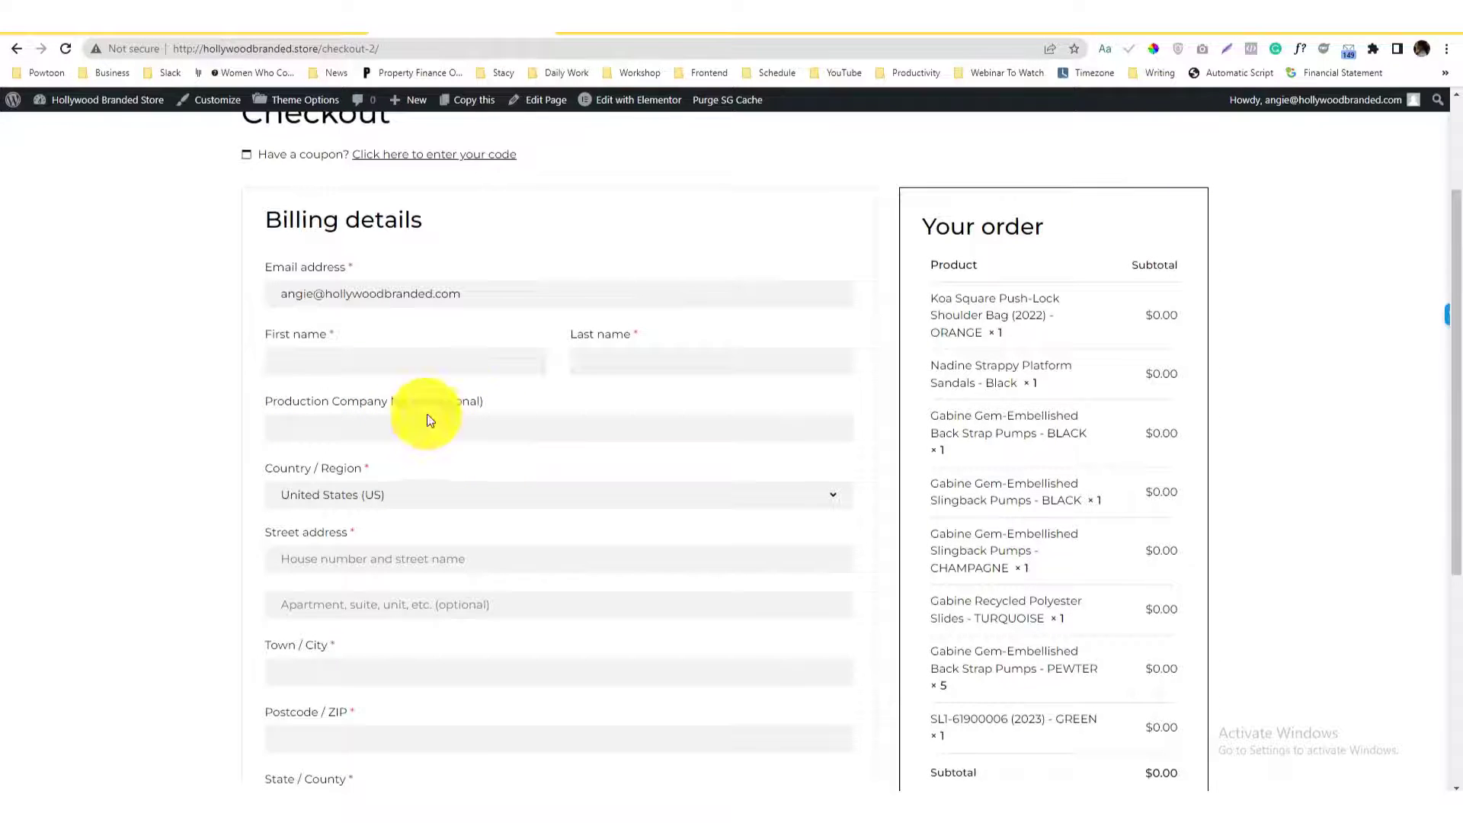
Step: Make billing_company required and save the checkout field changes
{"action": "left_click", "coordinate": [317, 35]}
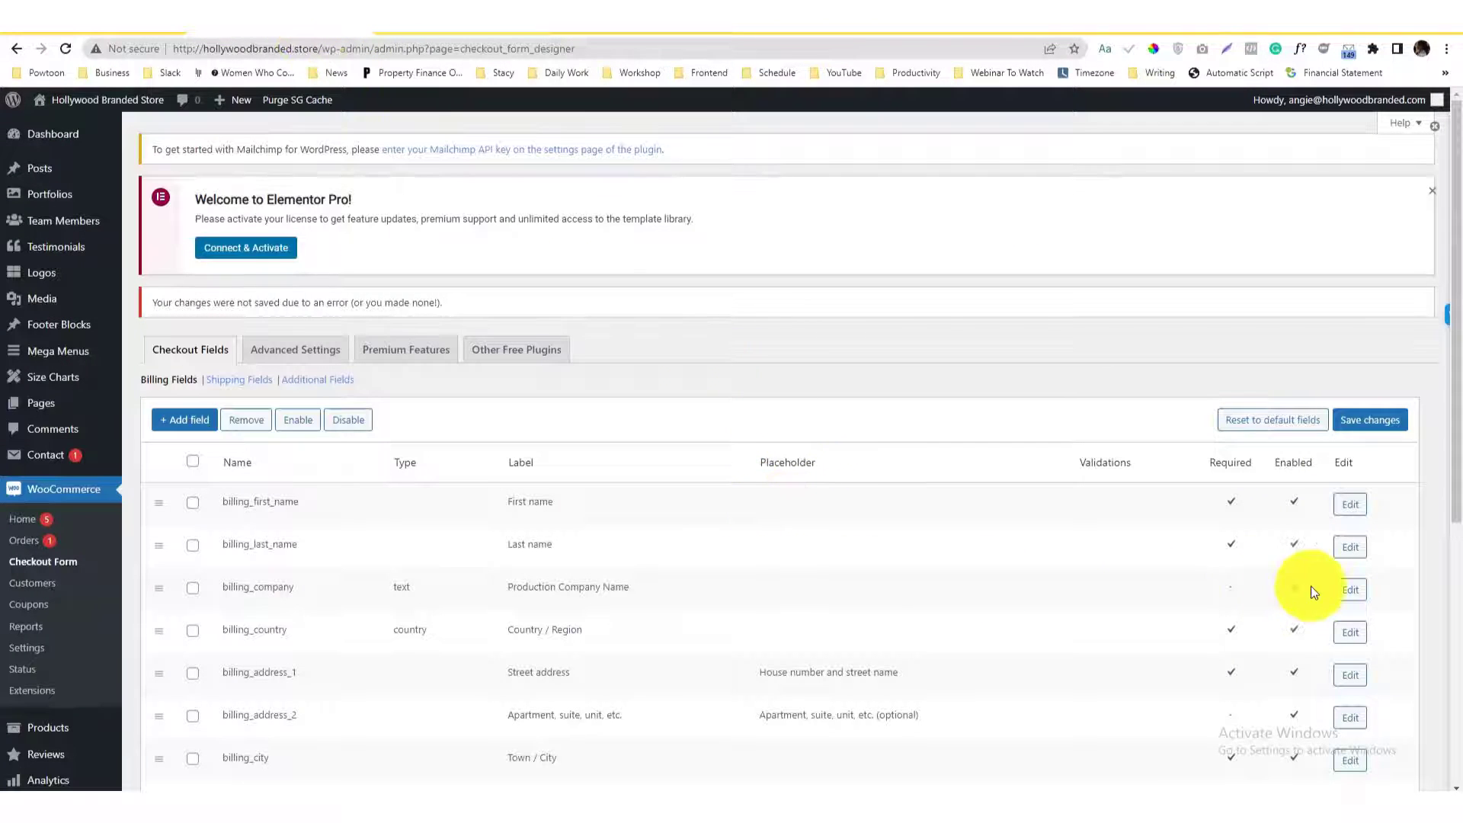
{"action": "left_click", "coordinate": [1345, 589]}
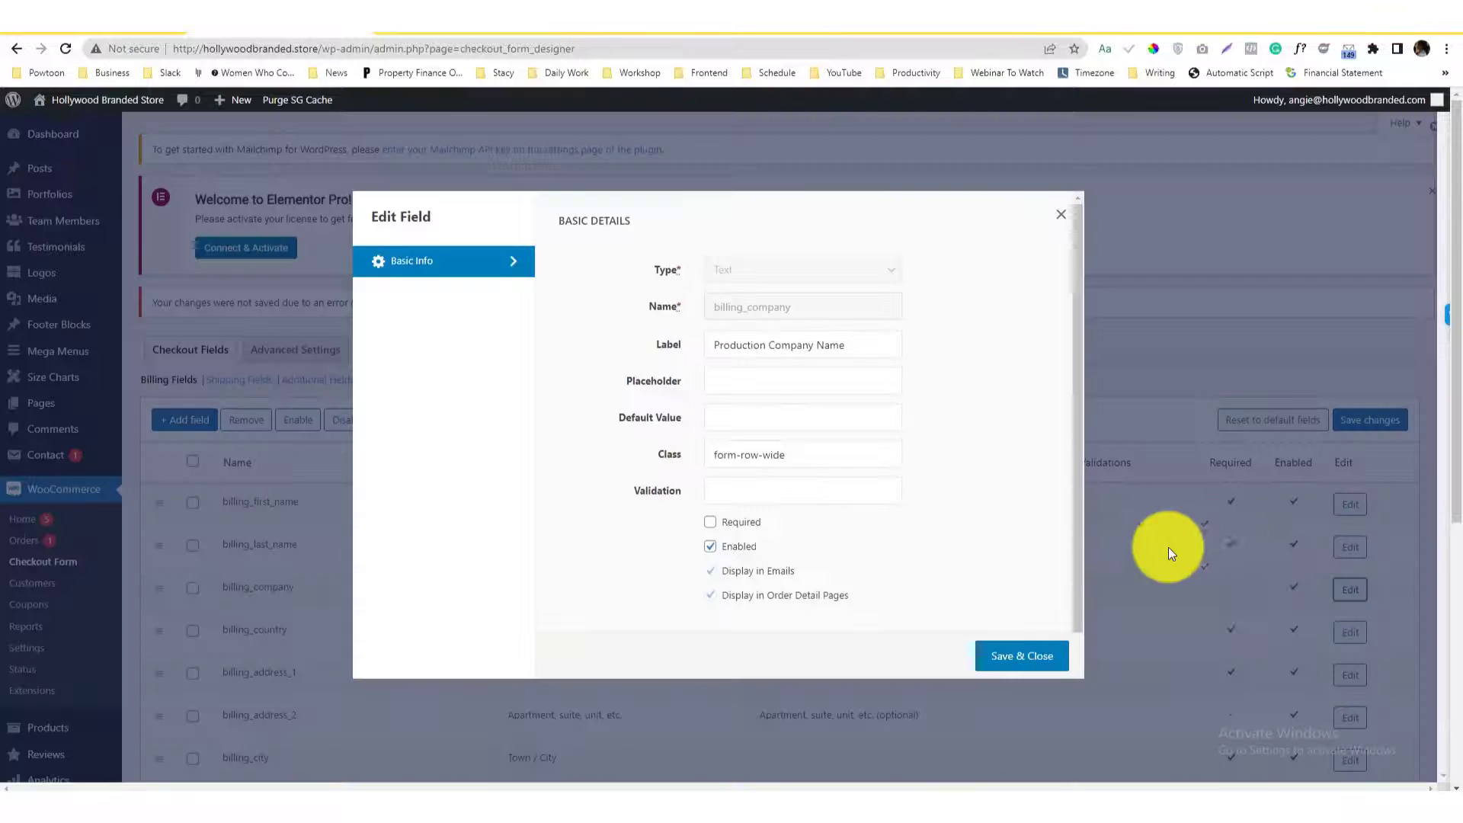
{"action": "left_click", "coordinate": [715, 523]}
{"action": "left_click", "coordinate": [1028, 659]}
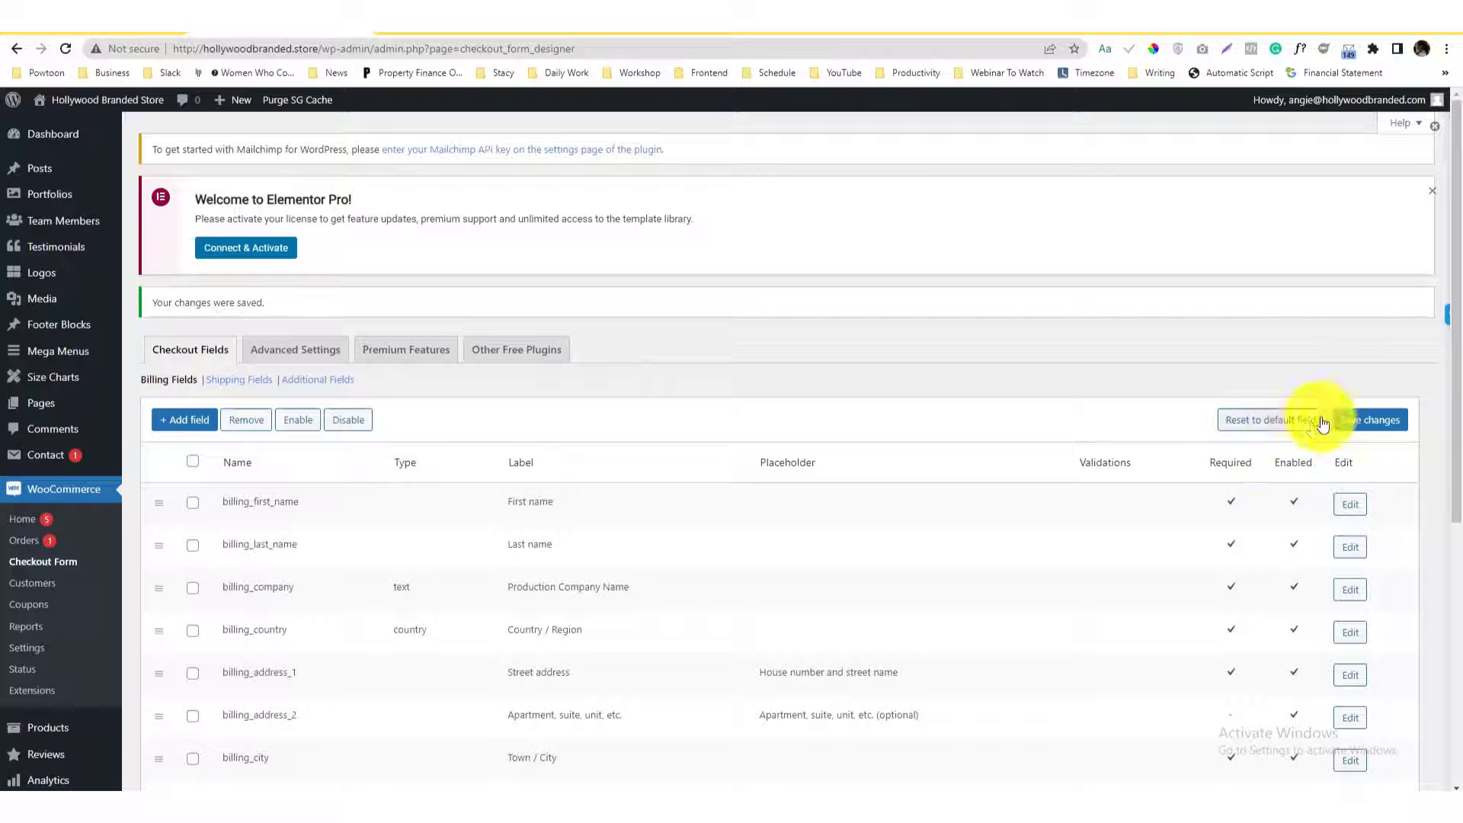
{"action": "left_click", "coordinate": [1372, 420]}
Step: Reload the storefront checkout to verify the field, keeping United States (US) as country
{"action": "left_click", "coordinate": [404, 16]}
{"action": "left_click", "coordinate": [409, 49]}
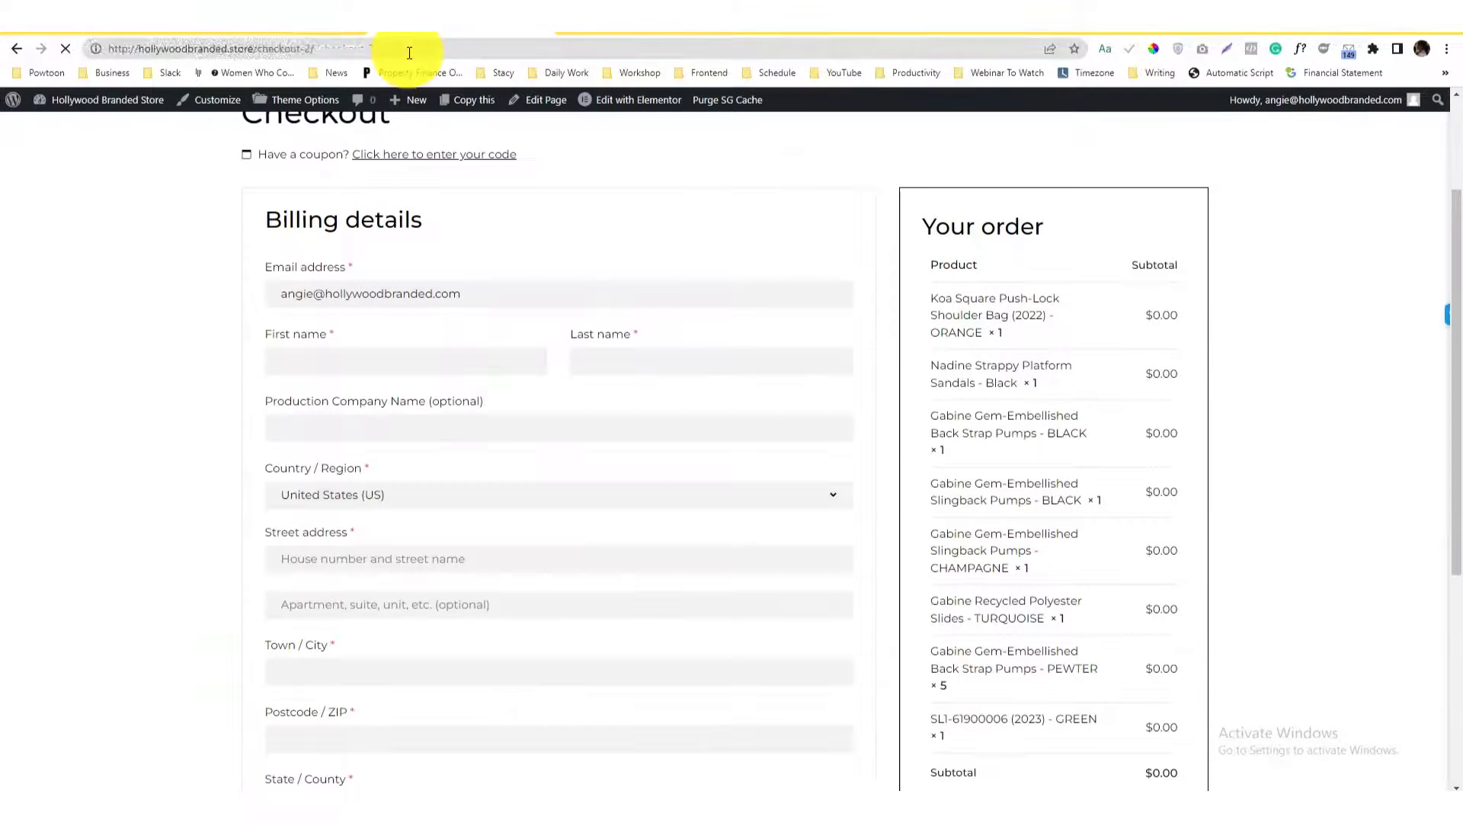
{"action": "left_click", "coordinate": [399, 496]}
{"action": "left_click", "coordinate": [397, 496]}
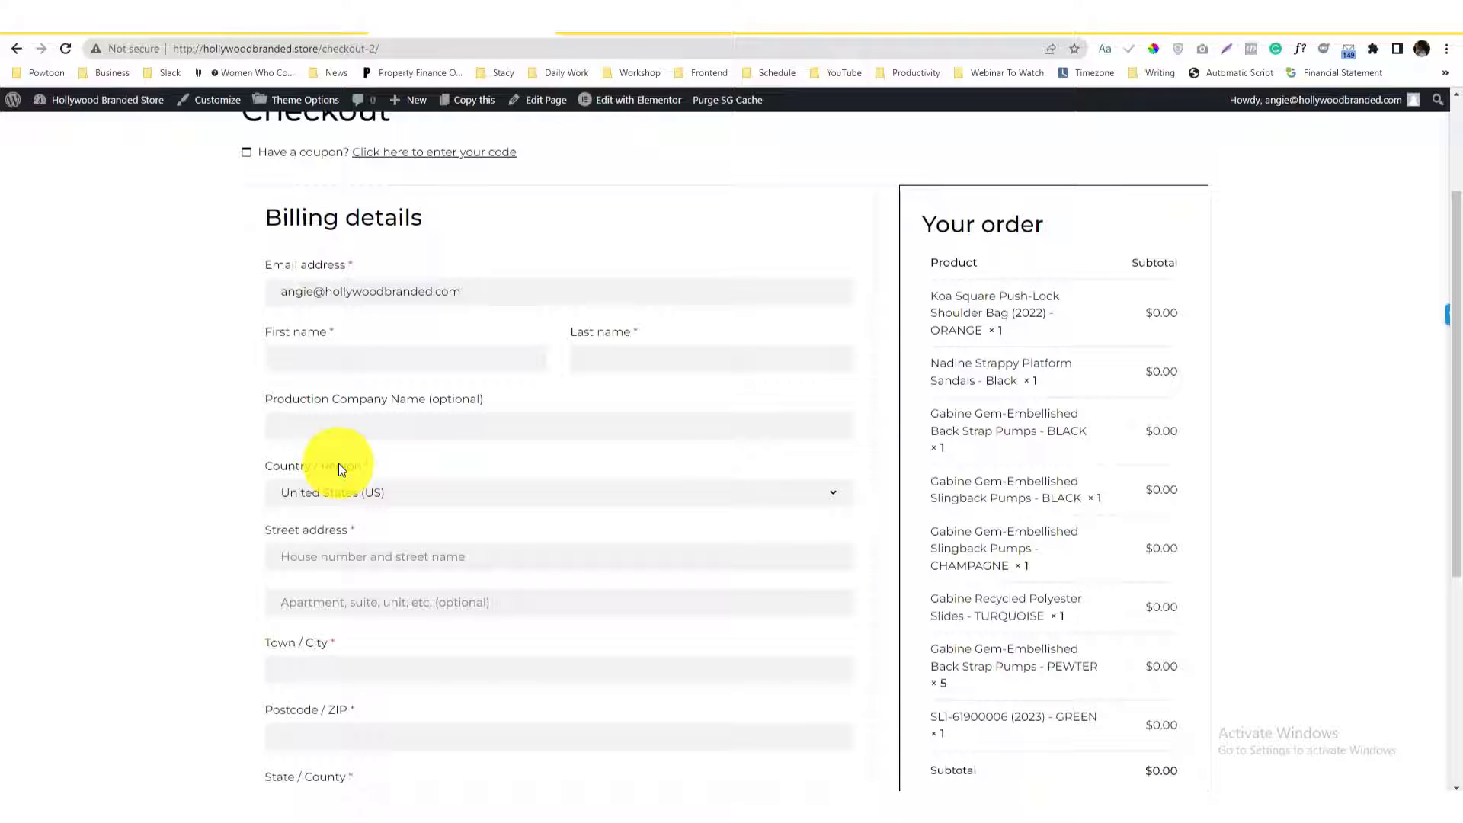
{"action": "scroll", "coordinate": [353, 444], "scroll_direction": "down", "scroll_amount": 5}
{"action": "scroll", "coordinate": [369, 499], "scroll_direction": "up", "scroll_amount": 5}
{"action": "key", "text": "alt+Left"}
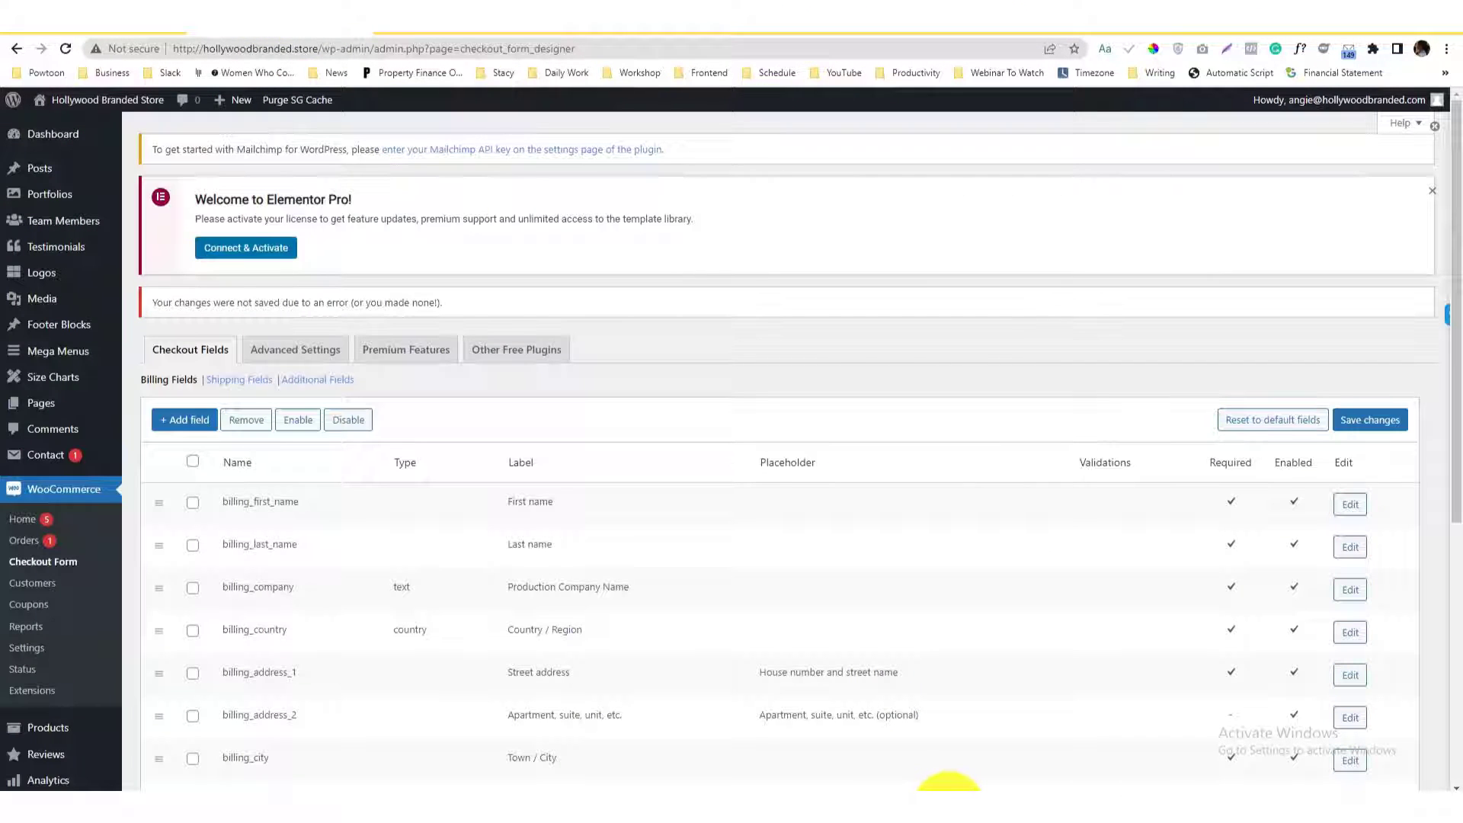
Step: Bold 'Production Company Name' as done in the to-do notes and select the Product Name line
{"action": "mouse_move", "coordinate": [950, 808]}
{"action": "left_click", "coordinate": [908, 727]}
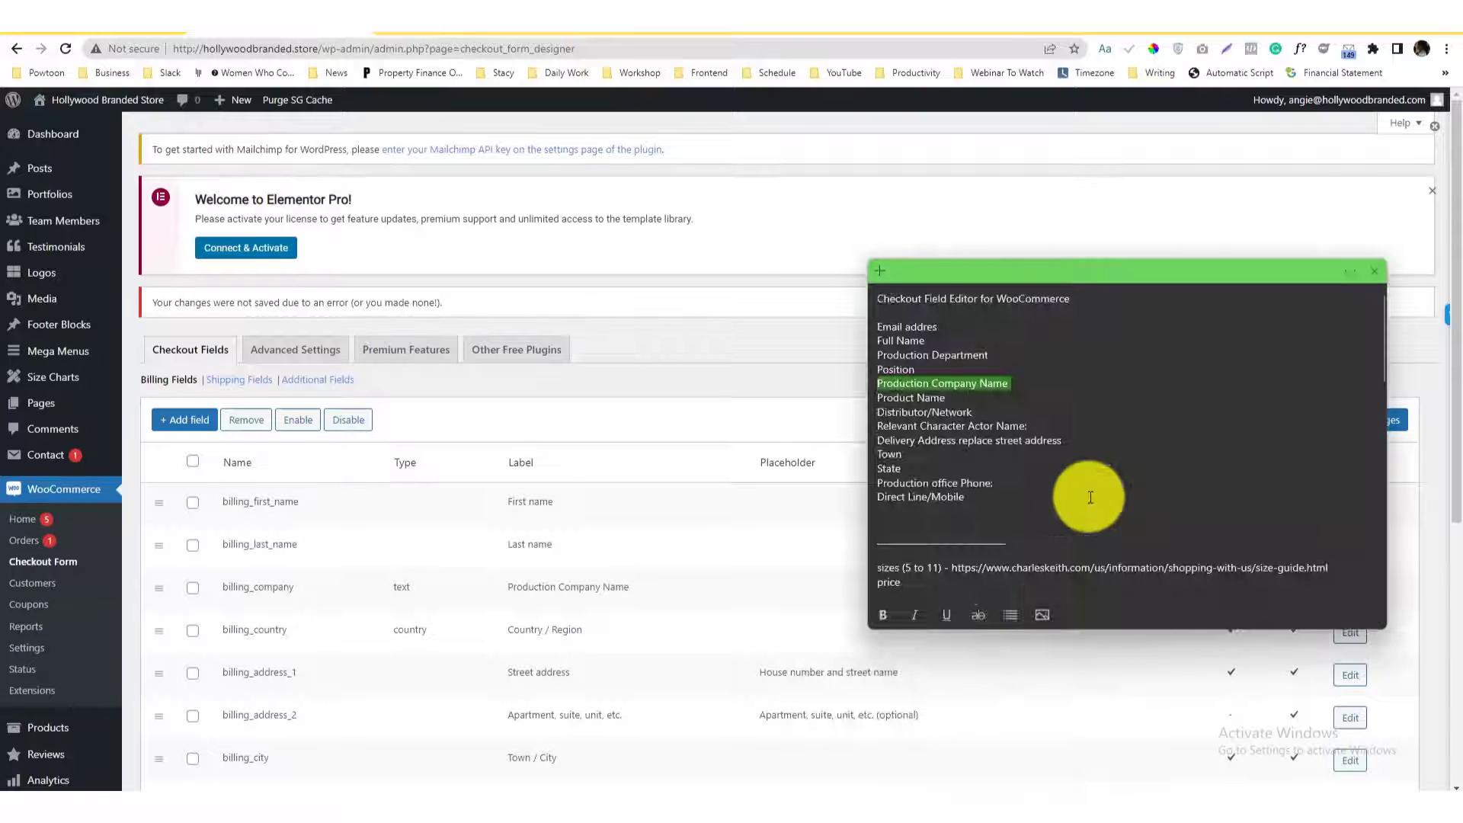
{"action": "left_click_drag", "start_coordinate": [1038, 391], "coordinate": [861, 379]}
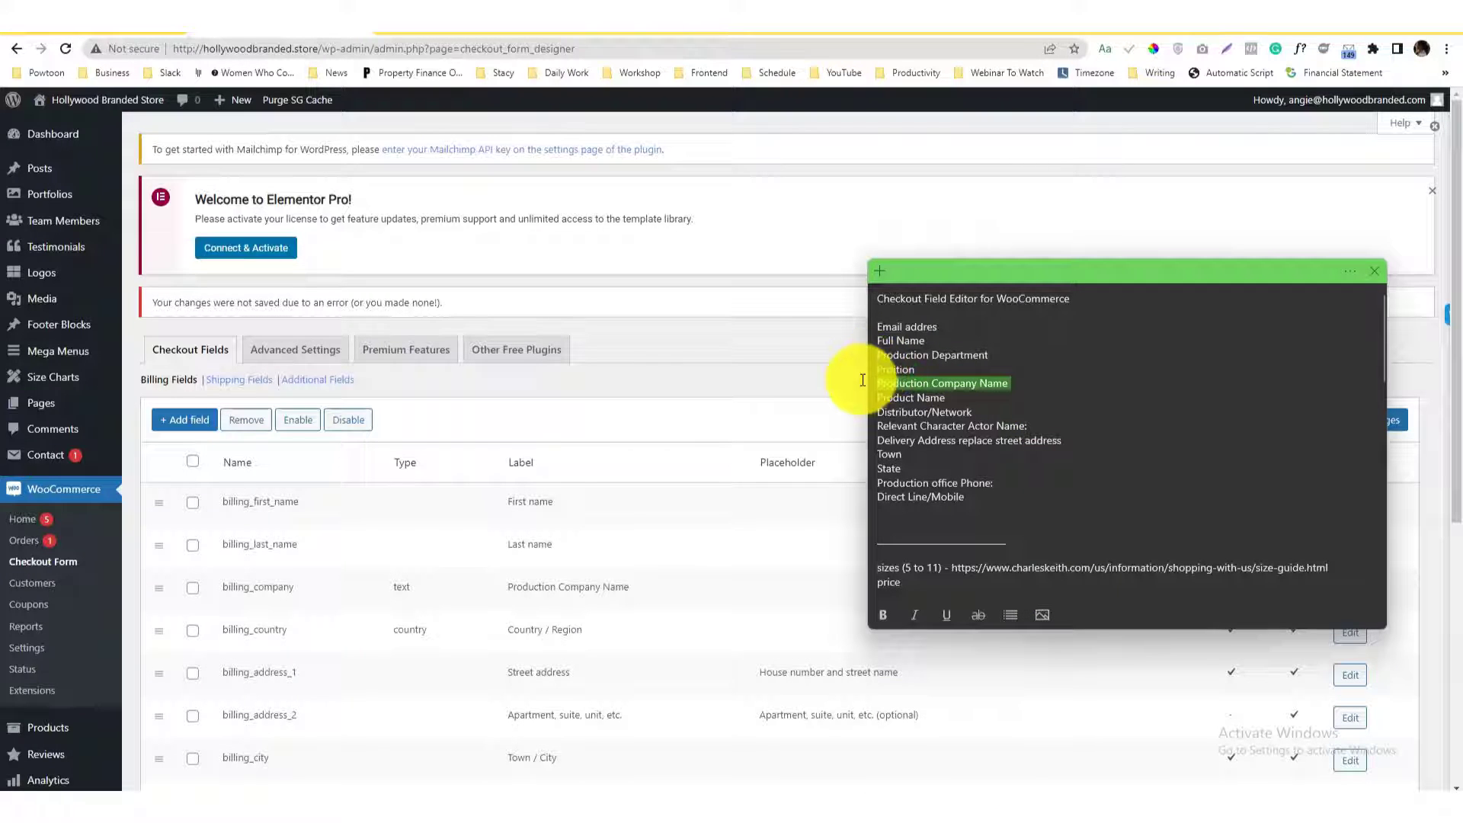
{"action": "key", "text": "ctrl+b"}
{"action": "left_click", "coordinate": [961, 403]}
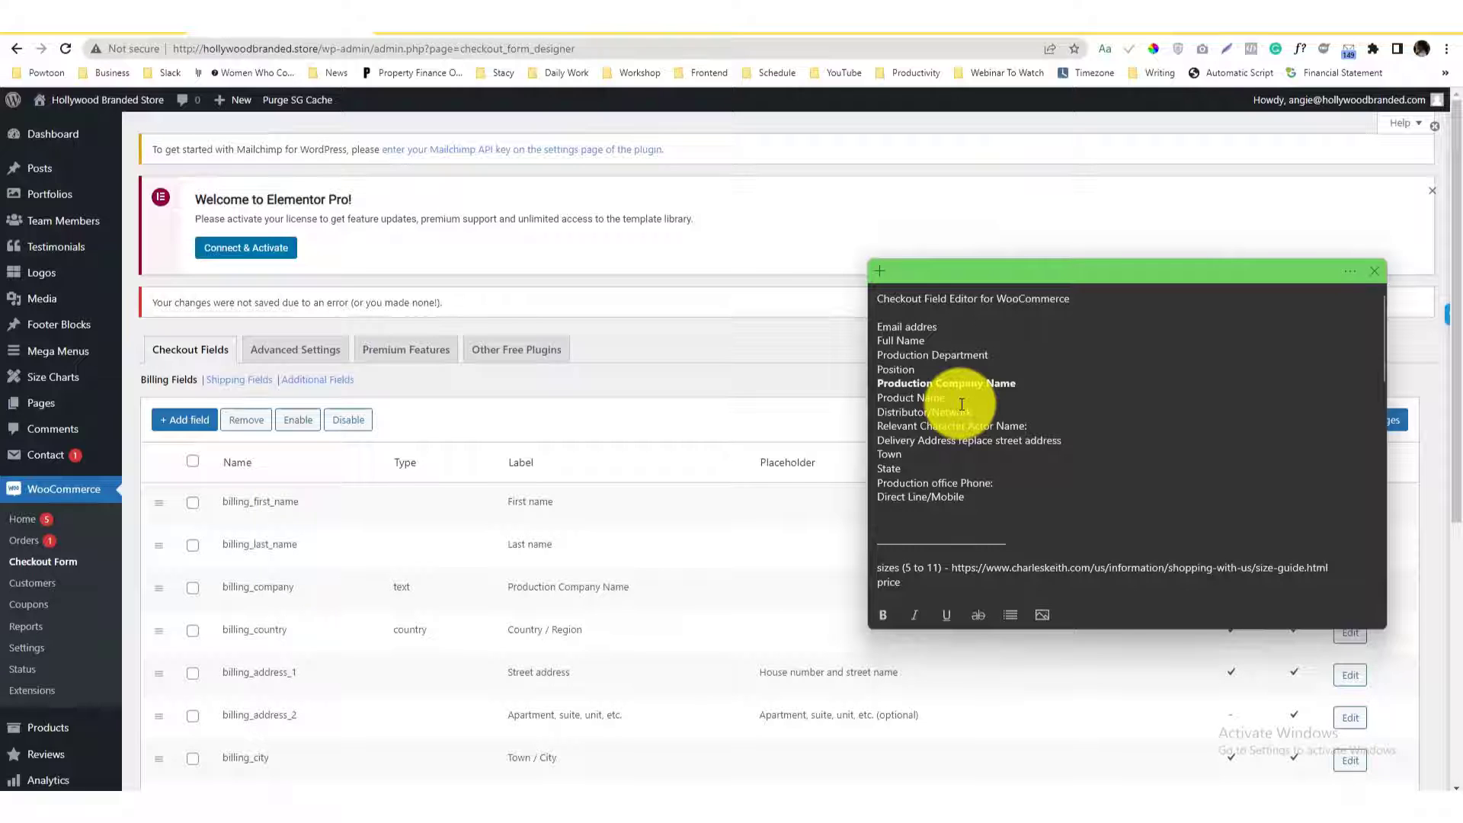
{"action": "left_click_drag", "start_coordinate": [961, 404], "coordinate": [803, 411]}
{"action": "left_click", "coordinate": [692, 381]}
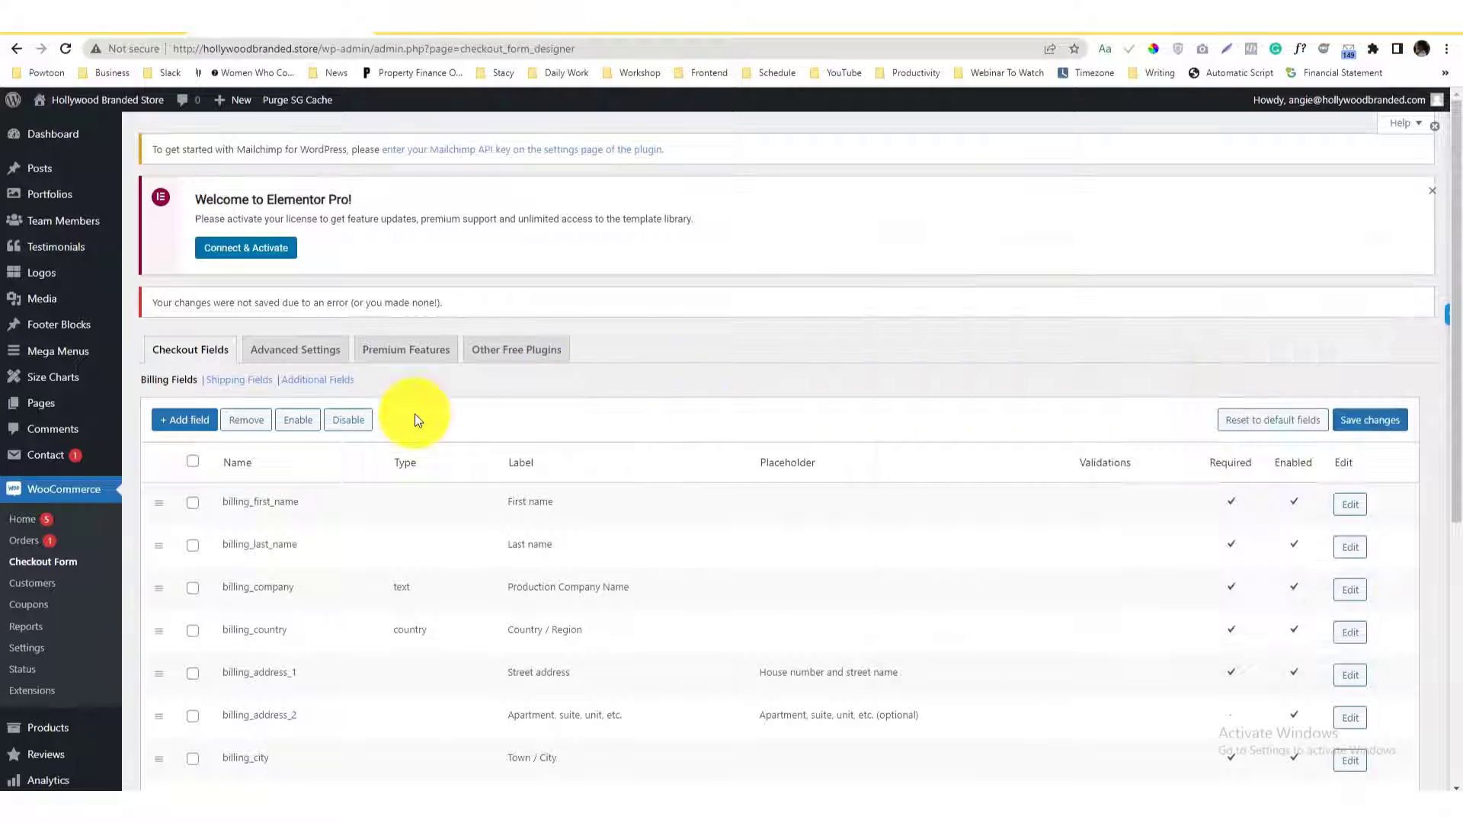
Step: Add a new Text field labelled 'Product Name' with name billing_productname
{"action": "left_click", "coordinate": [186, 420]}
{"action": "left_click", "coordinate": [806, 271]}
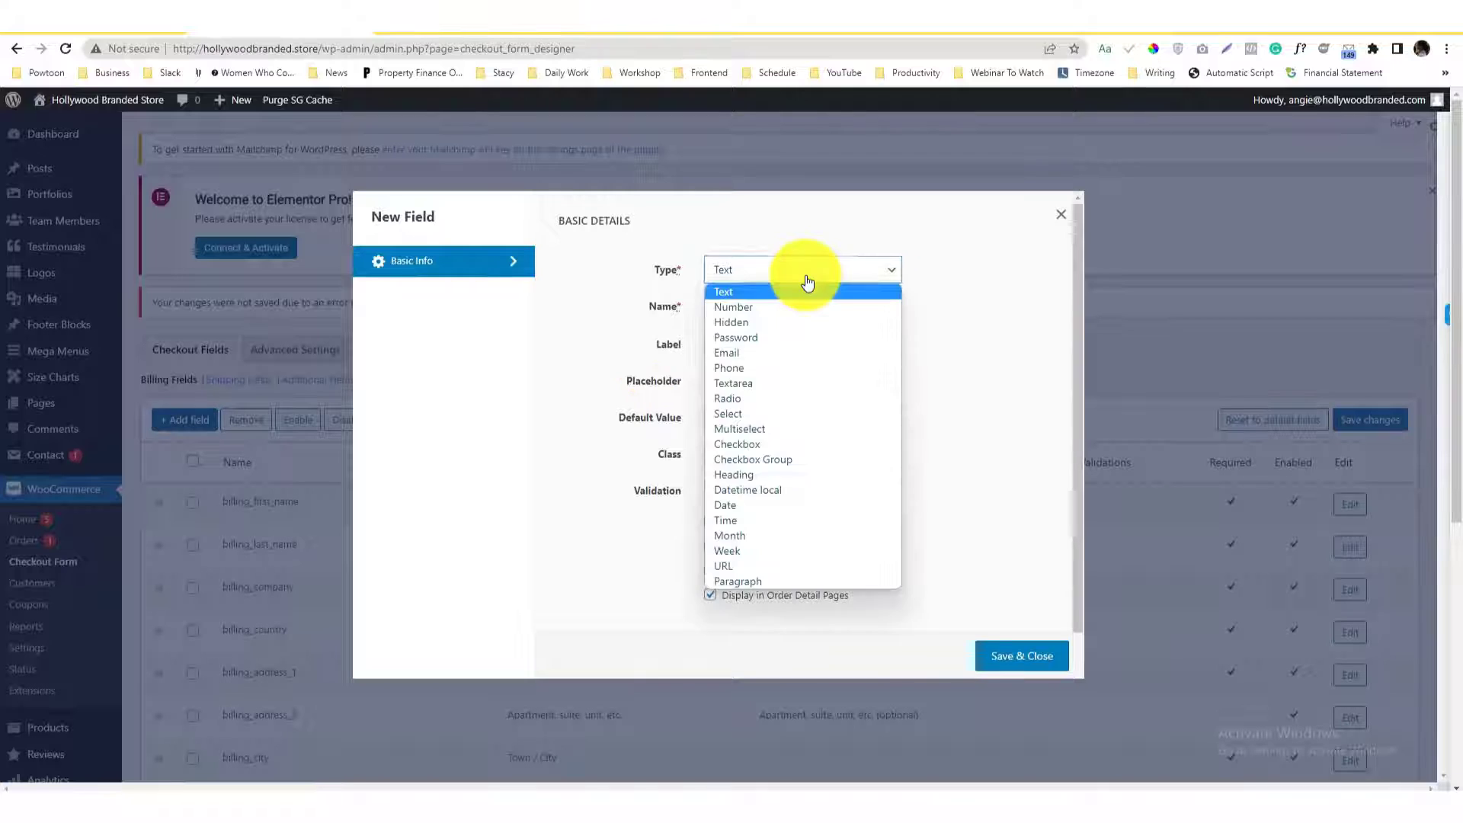
{"action": "left_click", "coordinate": [803, 284]}
{"action": "left_click", "coordinate": [776, 301]}
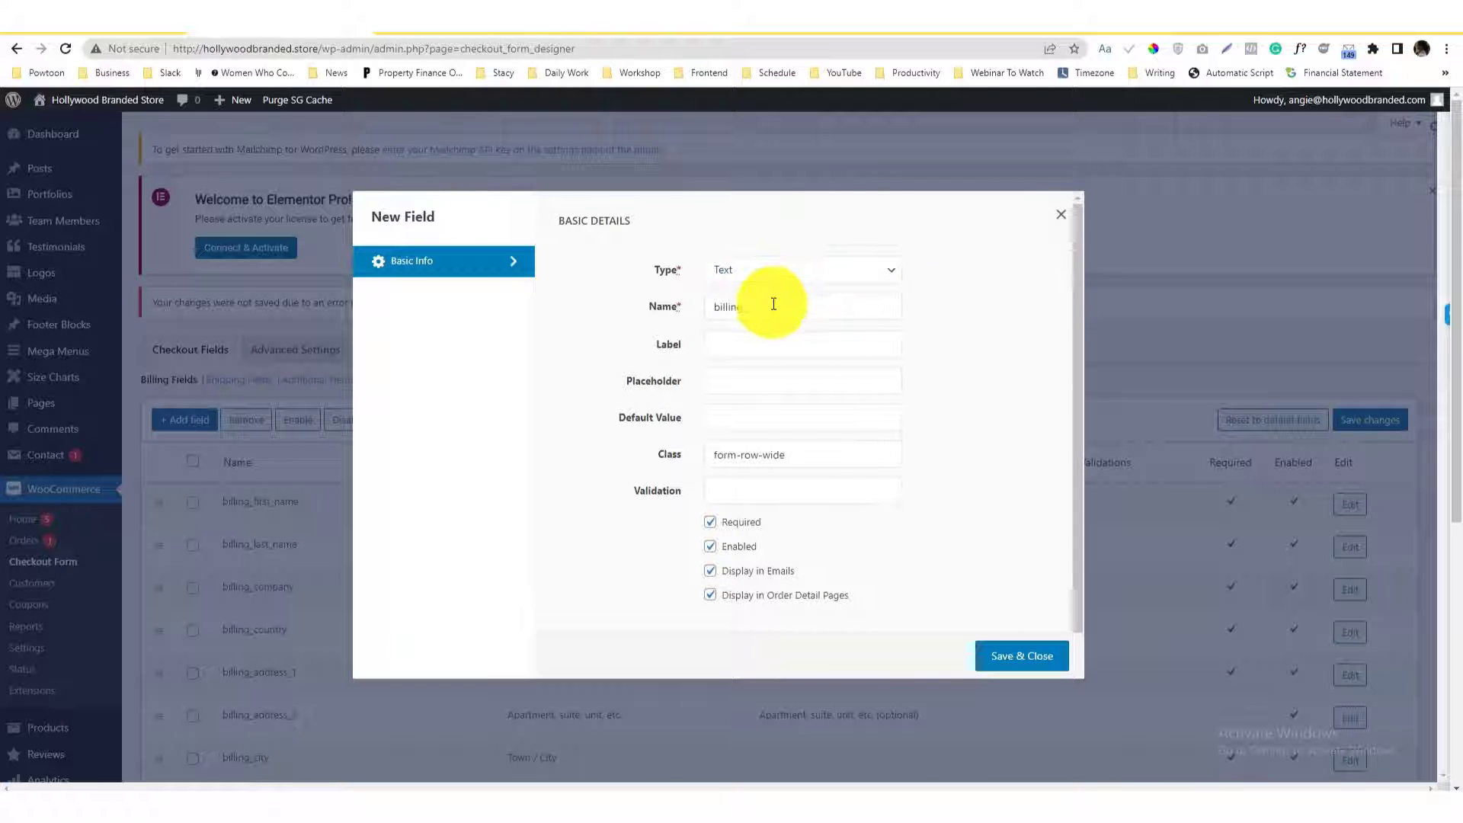
{"action": "left_click", "coordinate": [746, 347]}
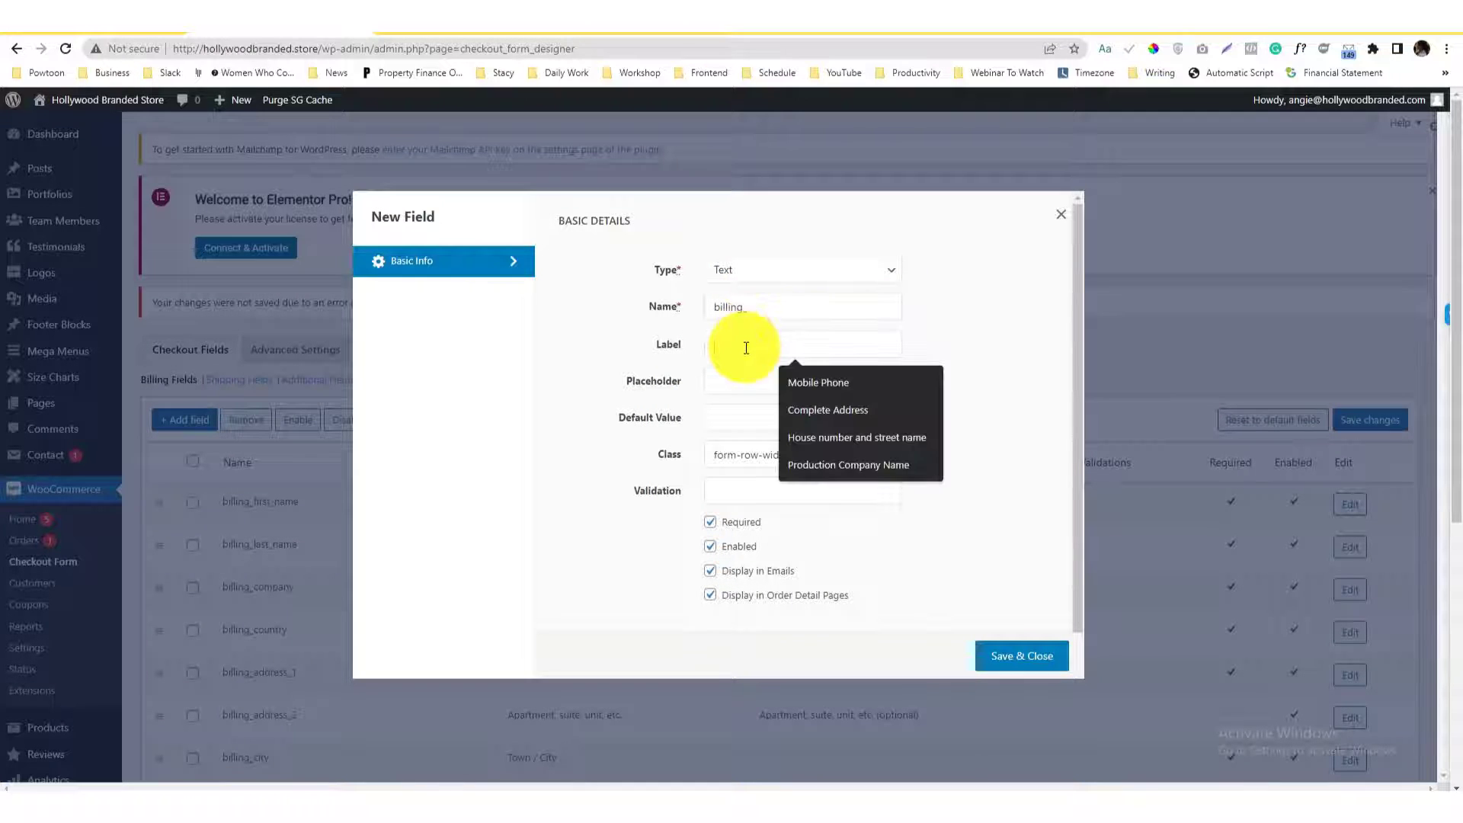
{"action": "type", "text": "Product Name"}
{"action": "left_click", "coordinate": [759, 304]}
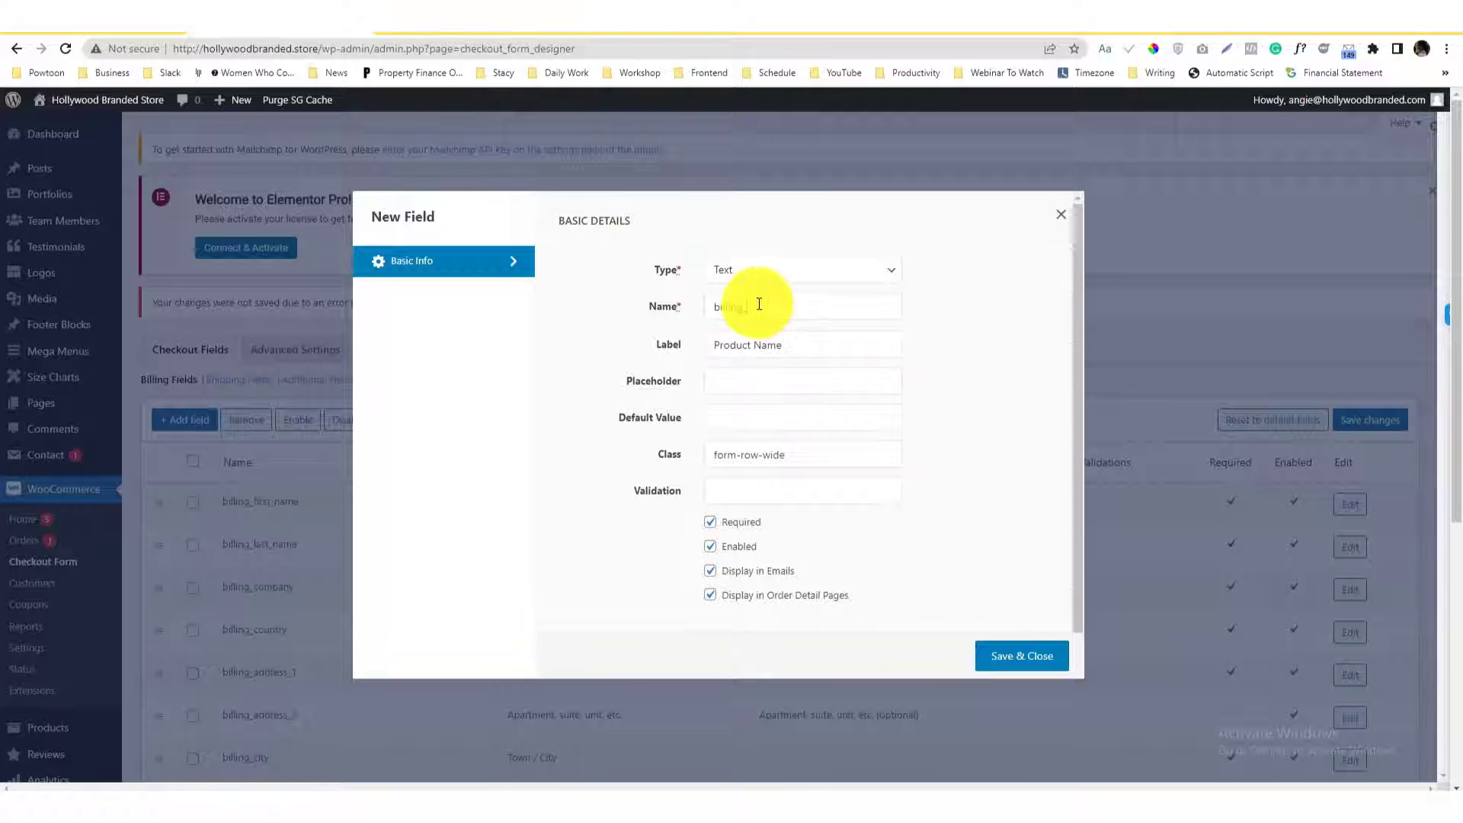
{"action": "type", "text": "productname"}
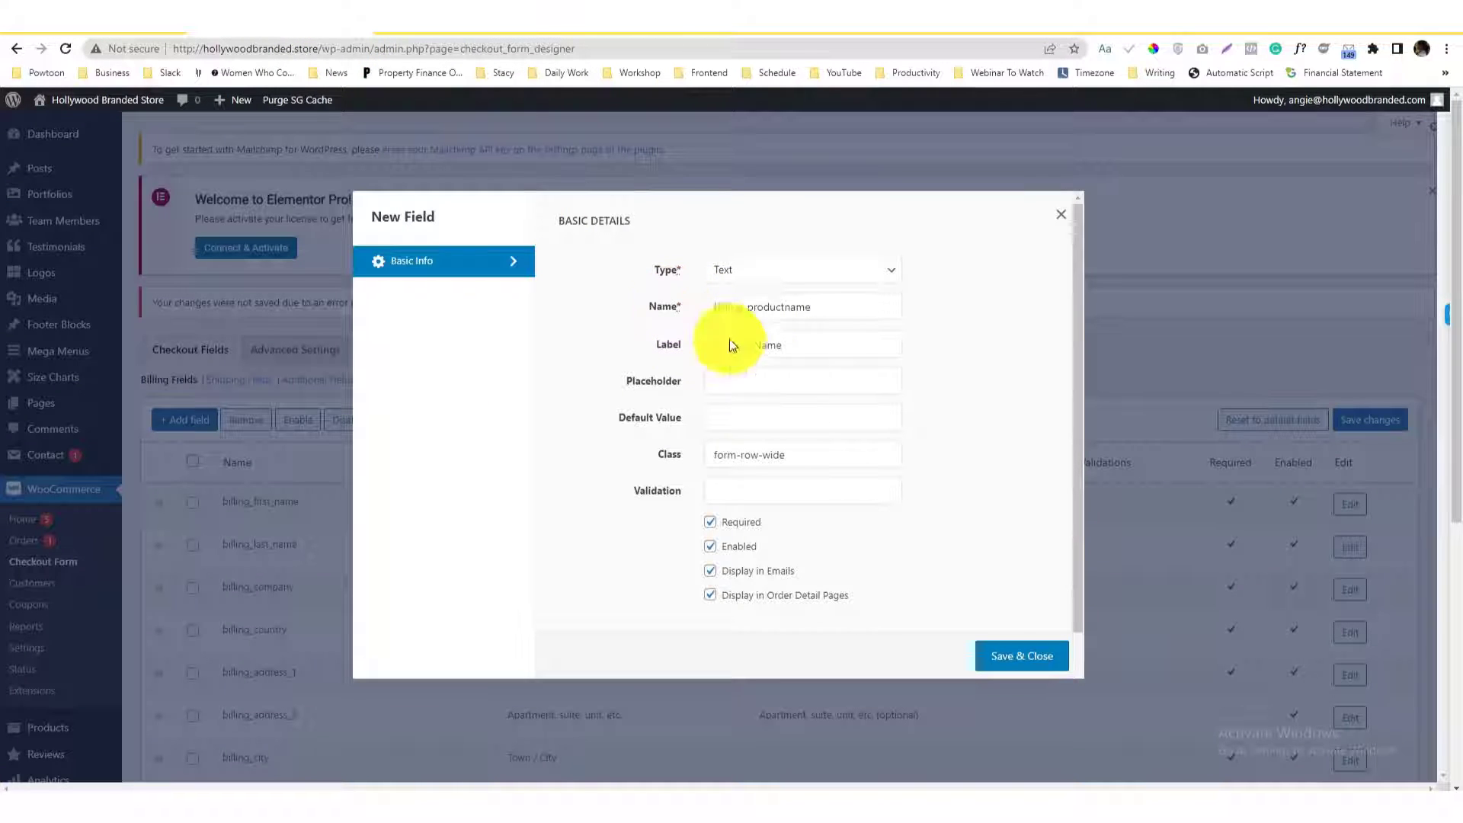
{"action": "triple_click", "coordinate": [759, 456]}
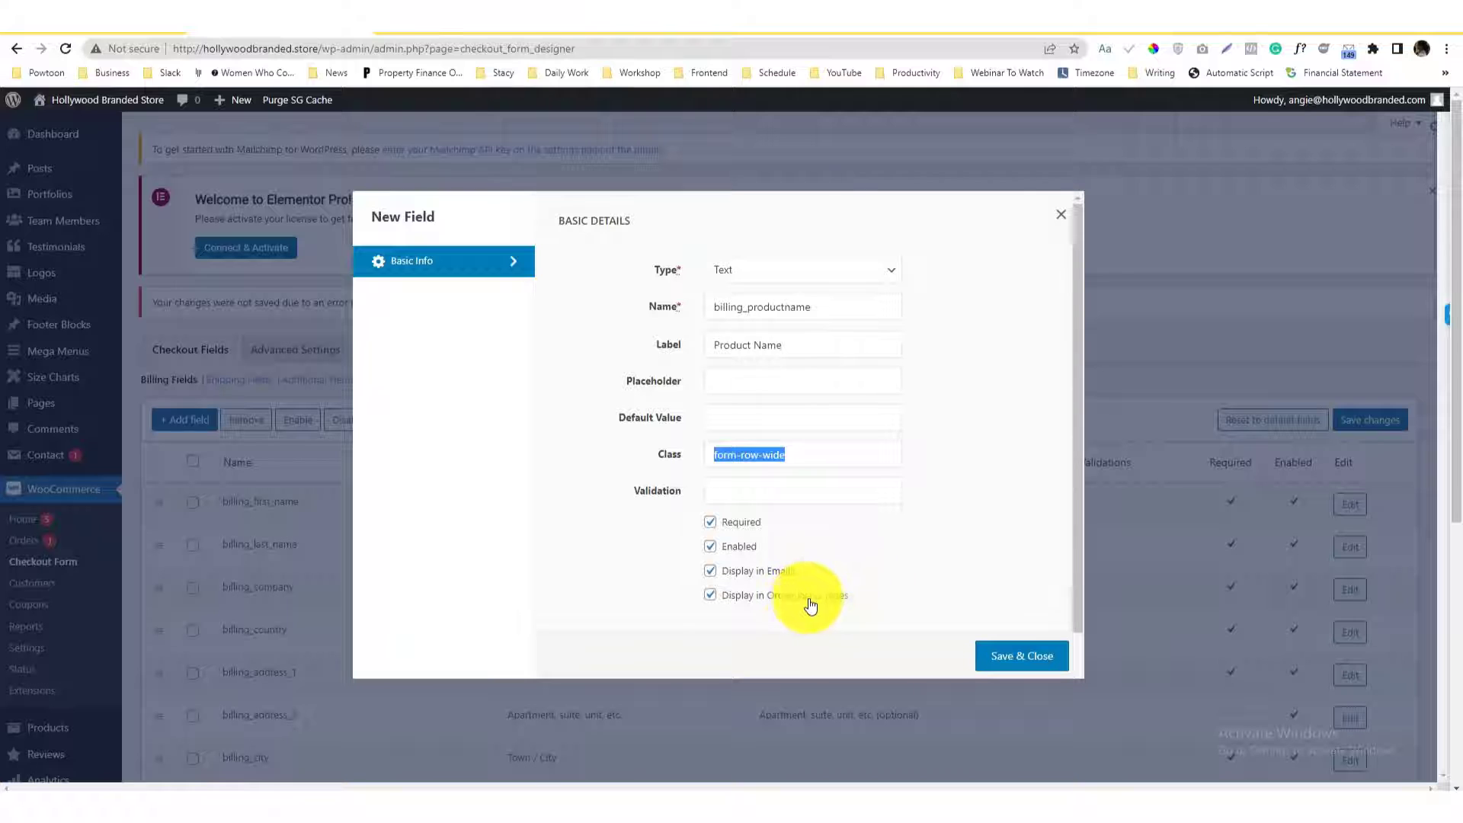
Step: Place a test order on the storefront checkout using a saved billing address
{"action": "left_click", "coordinate": [537, 76]}
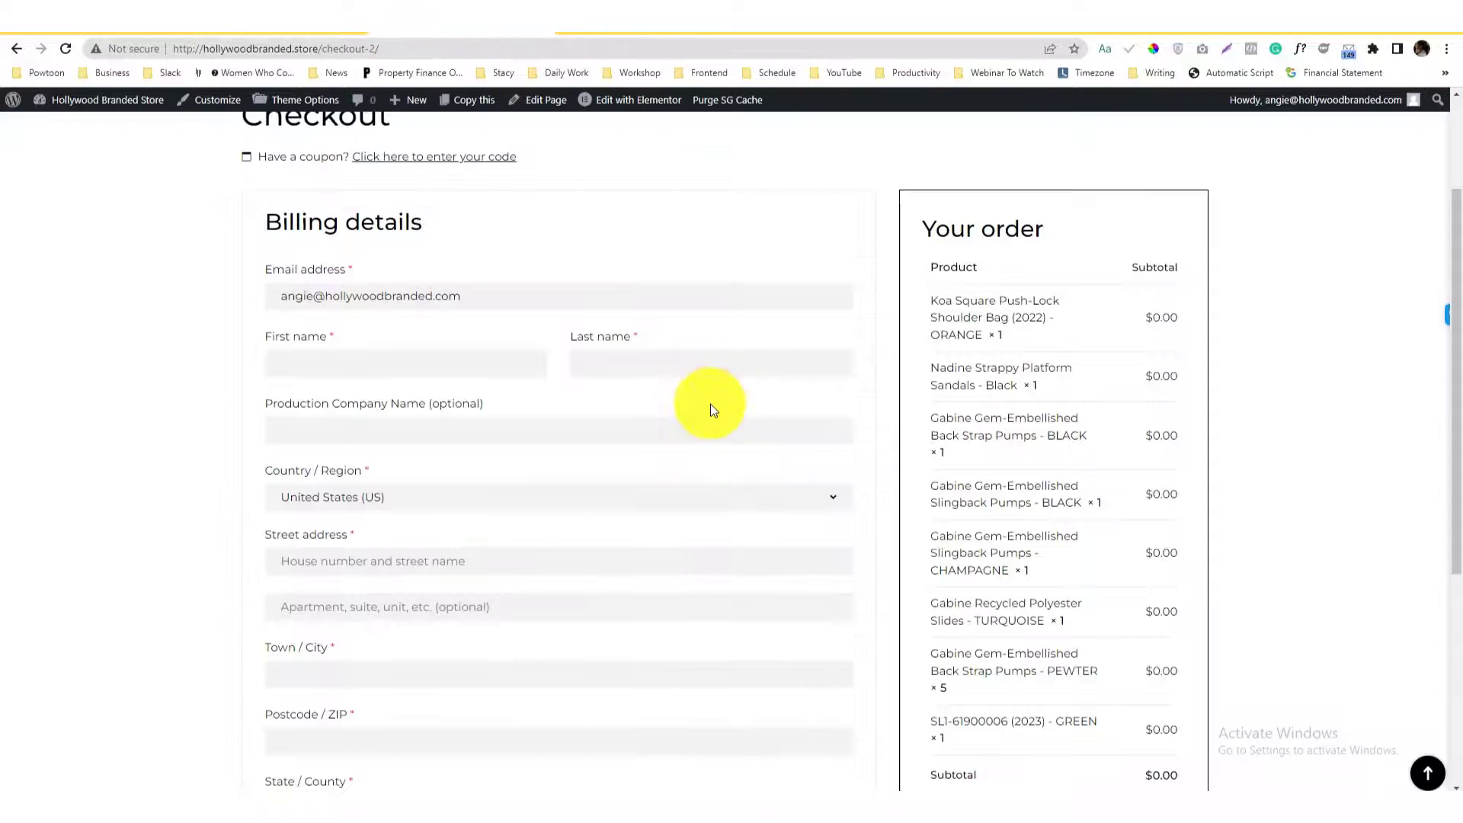
{"action": "scroll", "coordinate": [706, 413], "scroll_direction": "down", "scroll_amount": 5}
{"action": "scroll", "coordinate": [706, 413], "scroll_direction": "up", "scroll_amount": 5}
{"action": "left_click", "coordinate": [418, 364]}
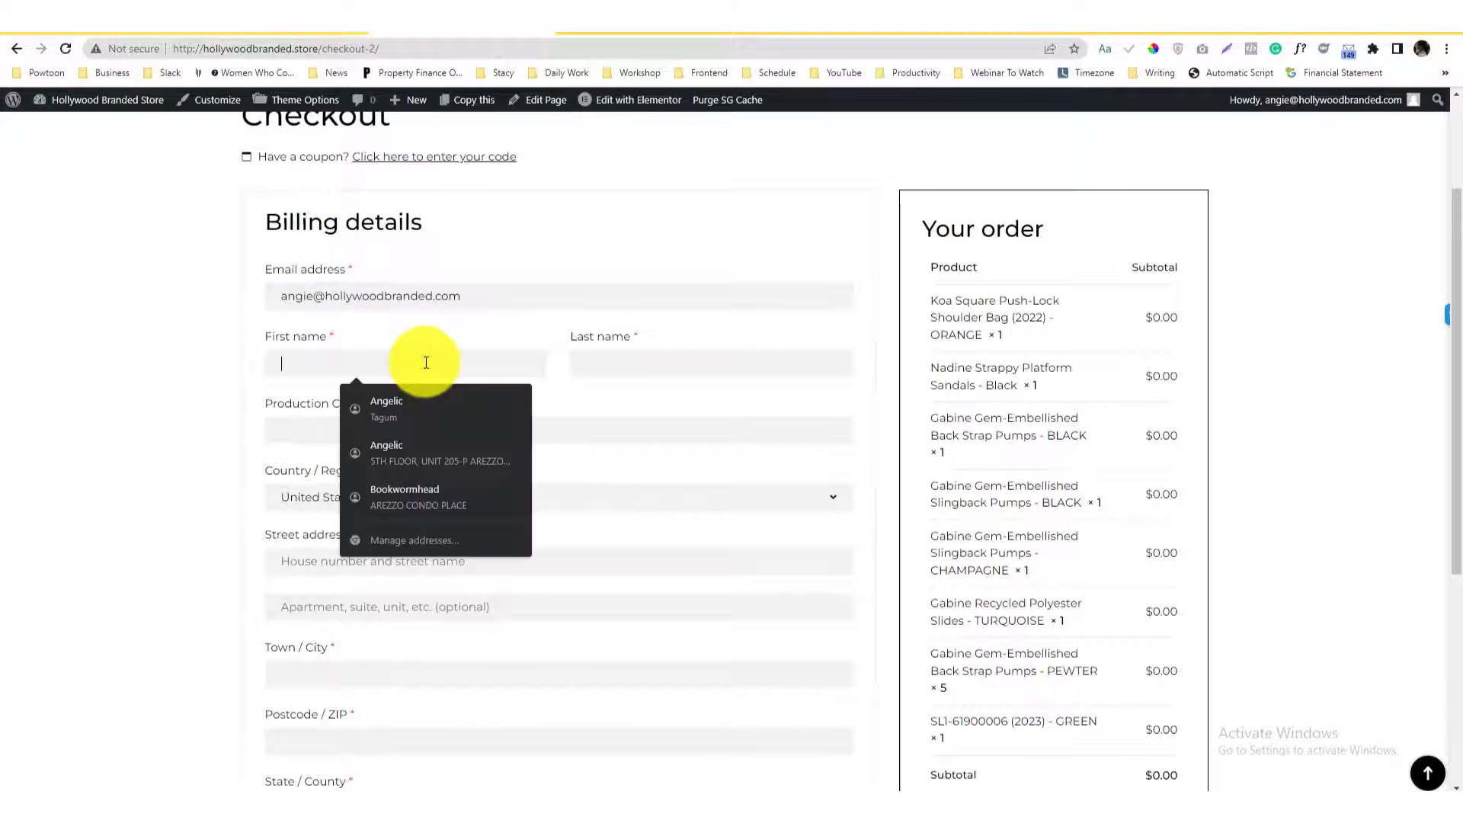
{"action": "left_click", "coordinate": [400, 412]}
{"action": "scroll", "coordinate": [558, 405], "scroll_direction": "down", "scroll_amount": 5}
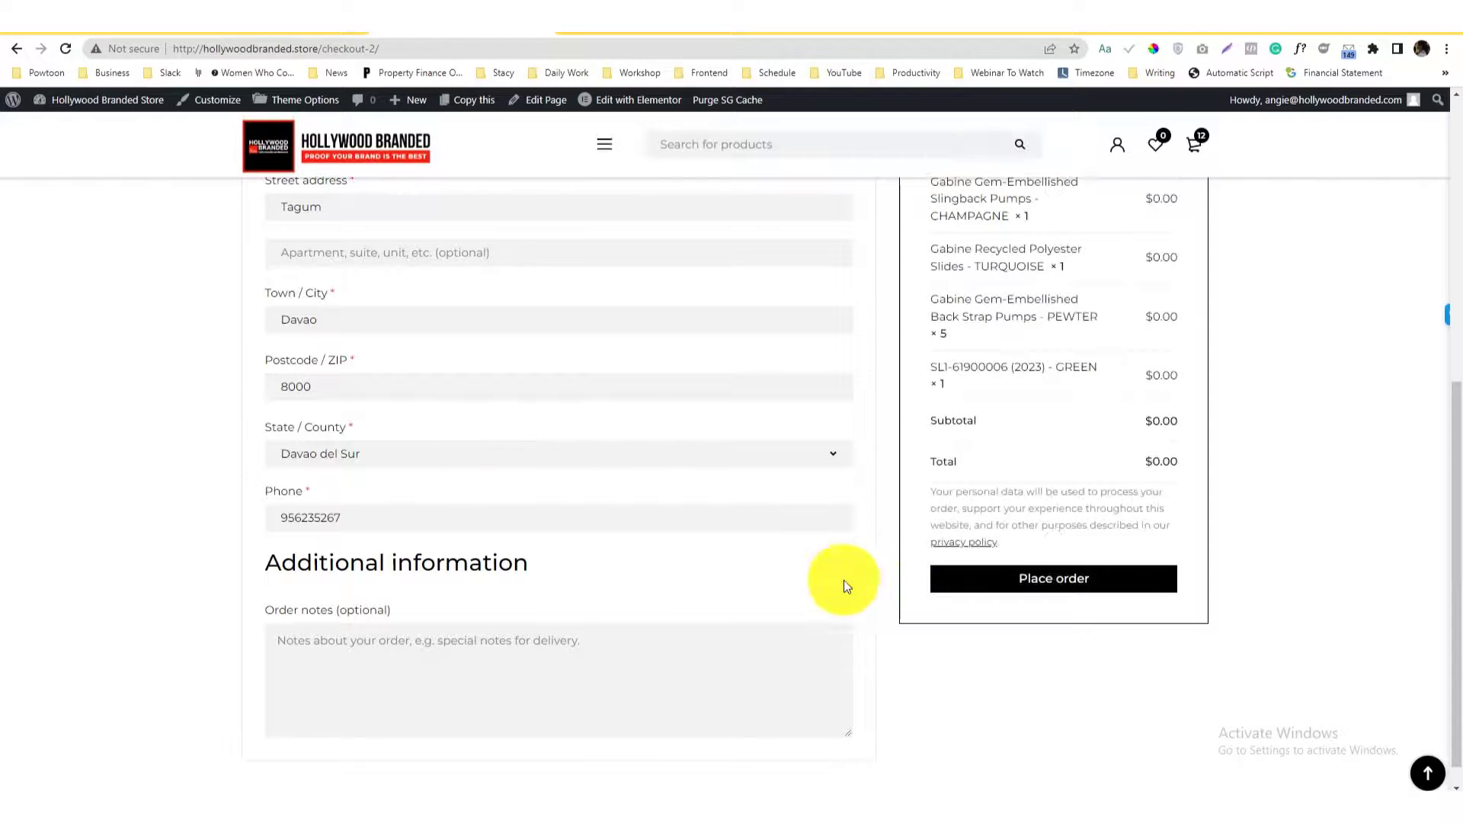
{"action": "left_click", "coordinate": [980, 579]}
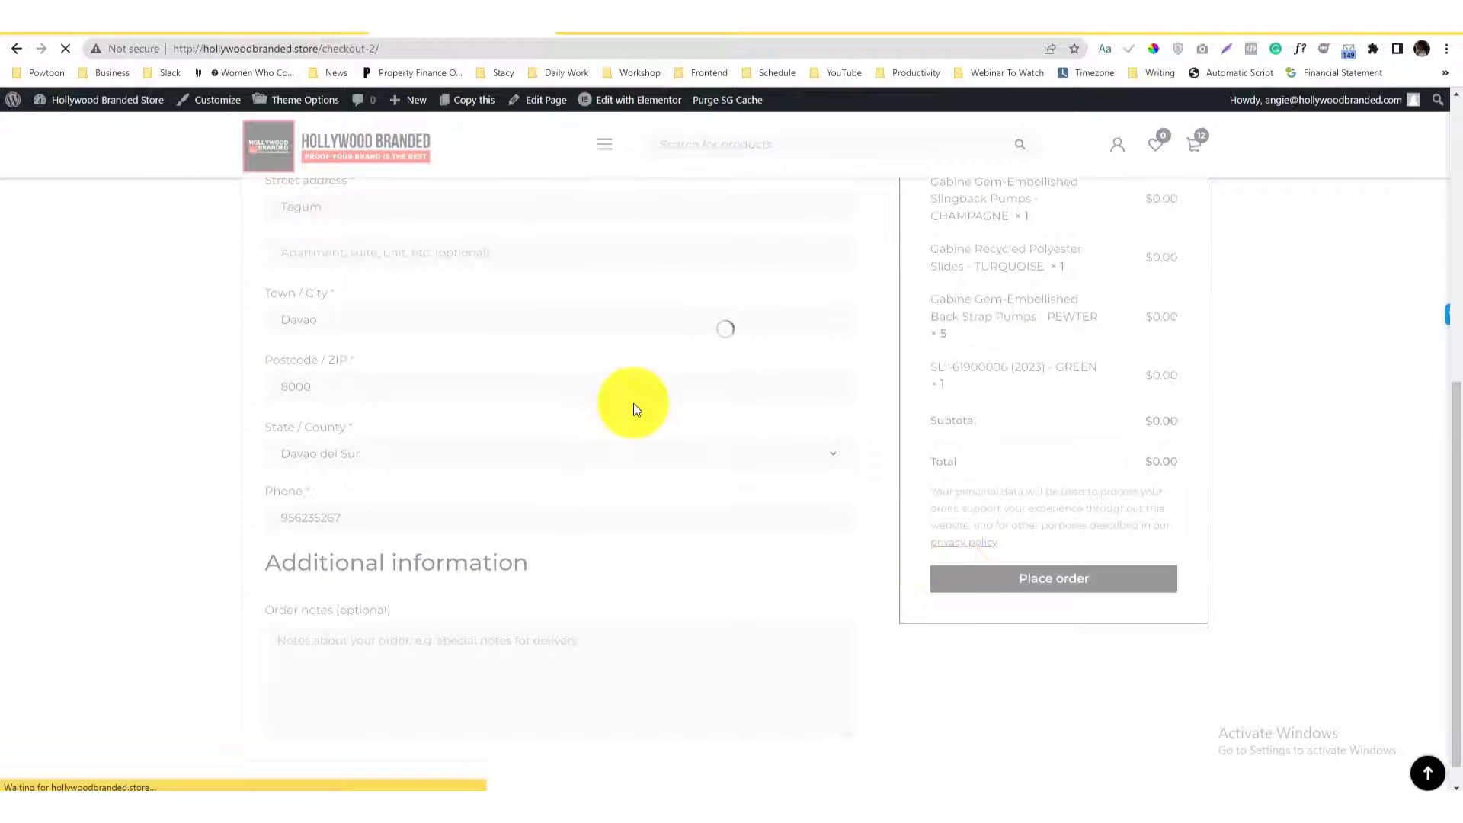
Step: Review the order confirmation page and switch back to the new field settings
{"action": "scroll", "coordinate": [532, 341], "scroll_direction": "down", "scroll_amount": 5}
{"action": "scroll", "coordinate": [518, 422], "scroll_direction": "up", "scroll_amount": 5}
{"action": "scroll", "coordinate": [538, 440], "scroll_direction": "down", "scroll_amount": 10}
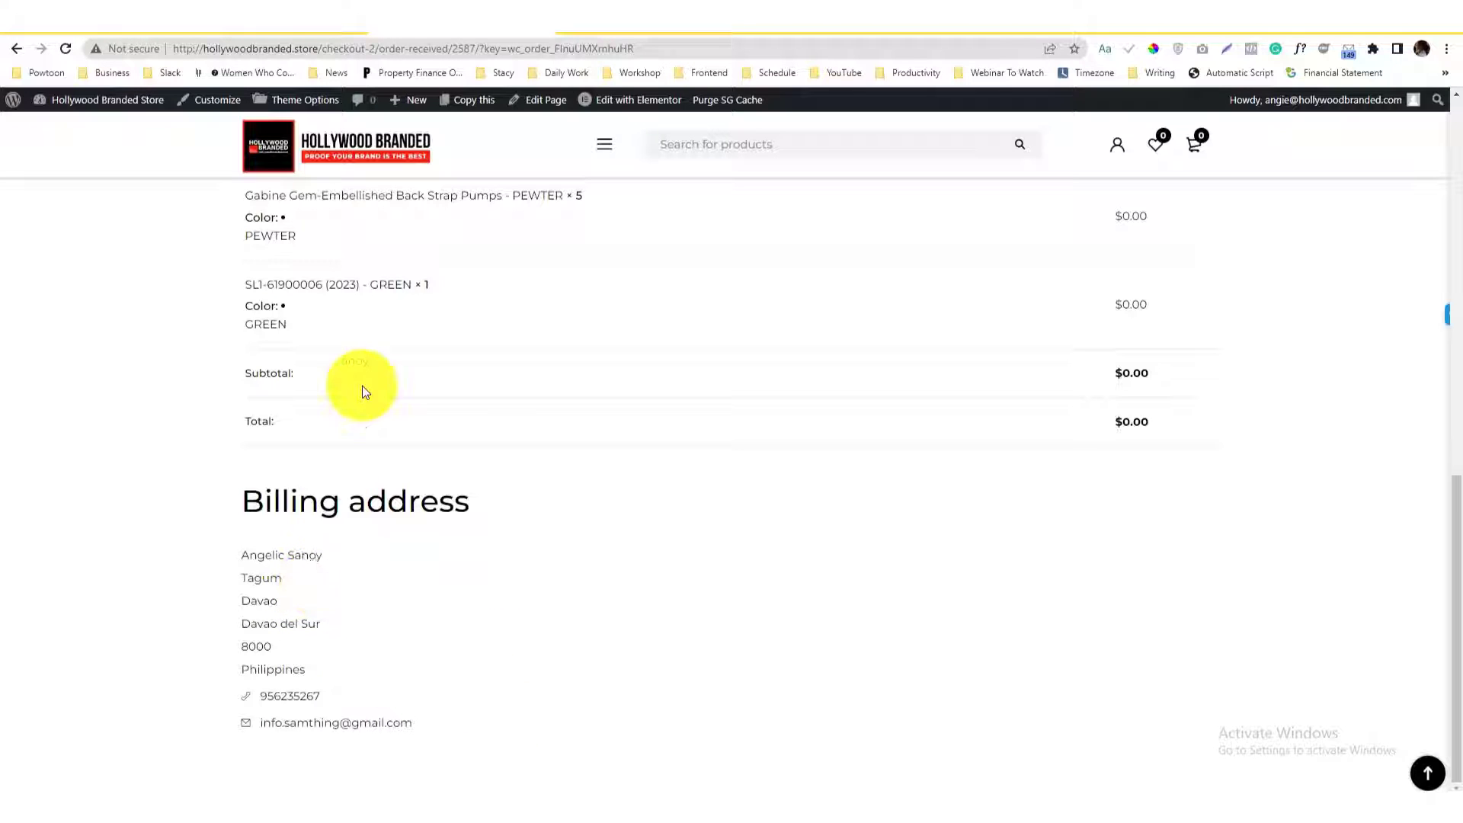
{"action": "left_click", "coordinate": [287, 19]}
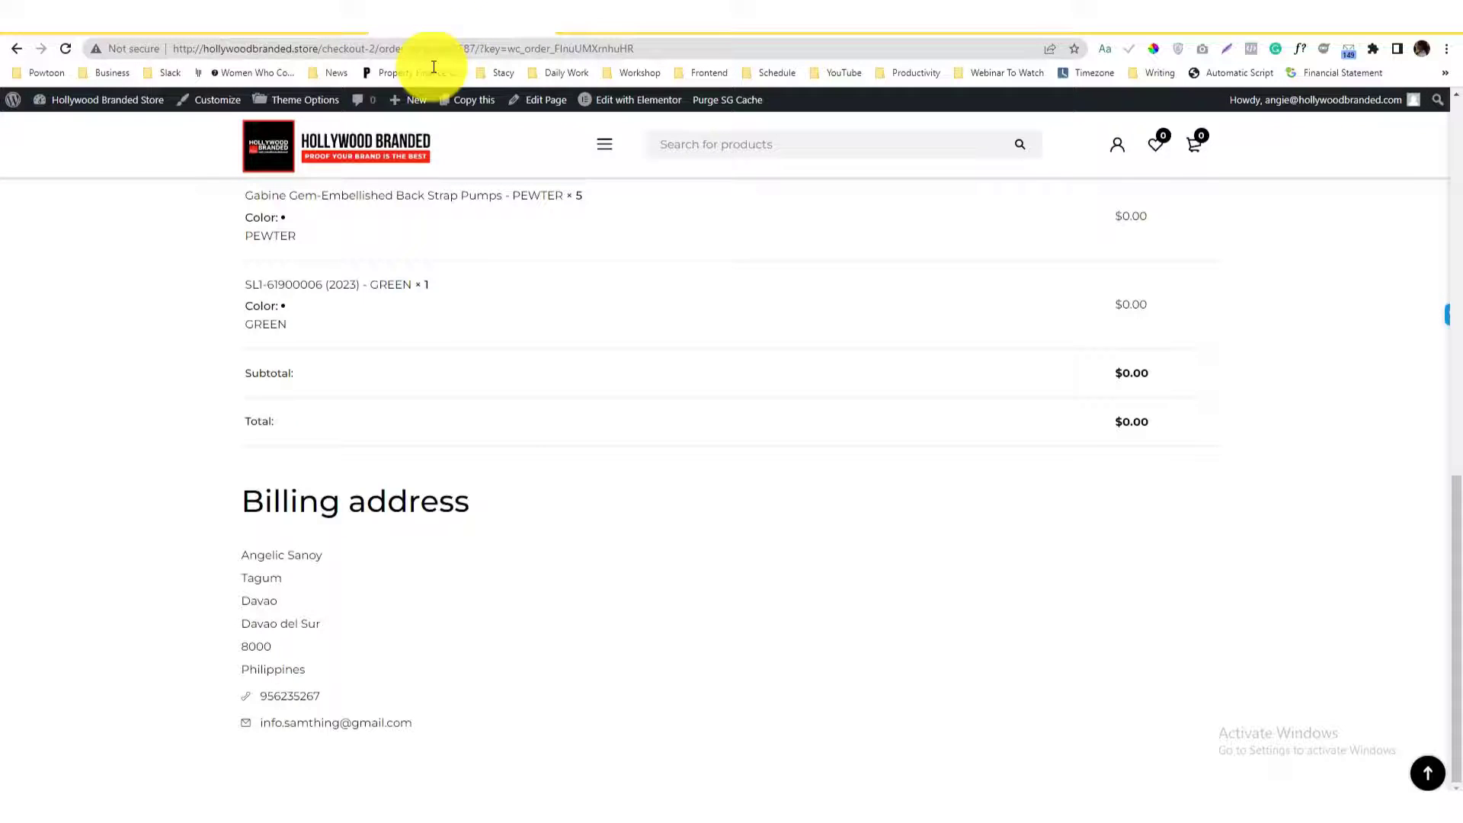
{"action": "left_click", "coordinate": [446, 21]}
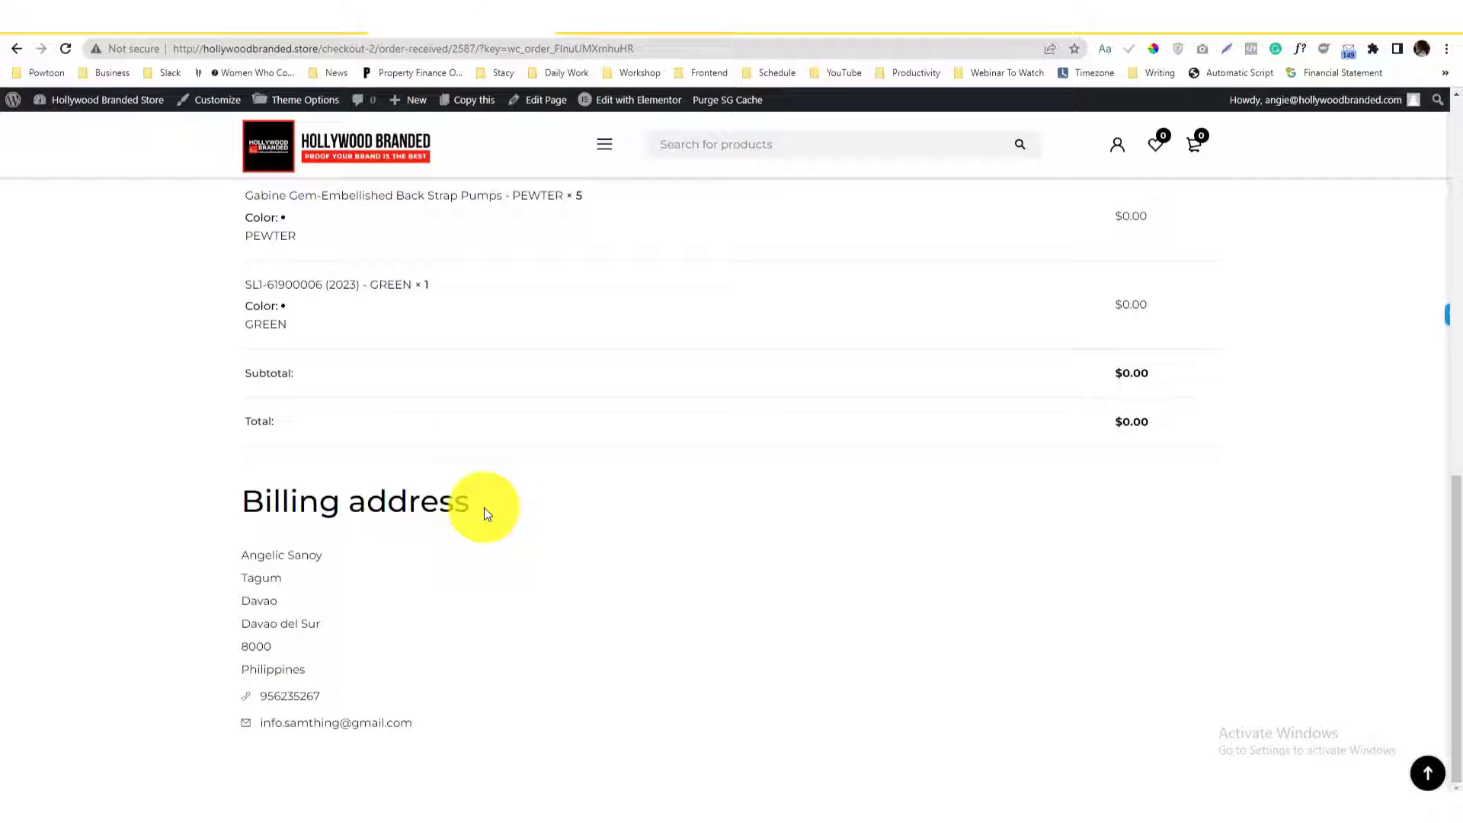
{"action": "left_click", "coordinate": [287, 19]}
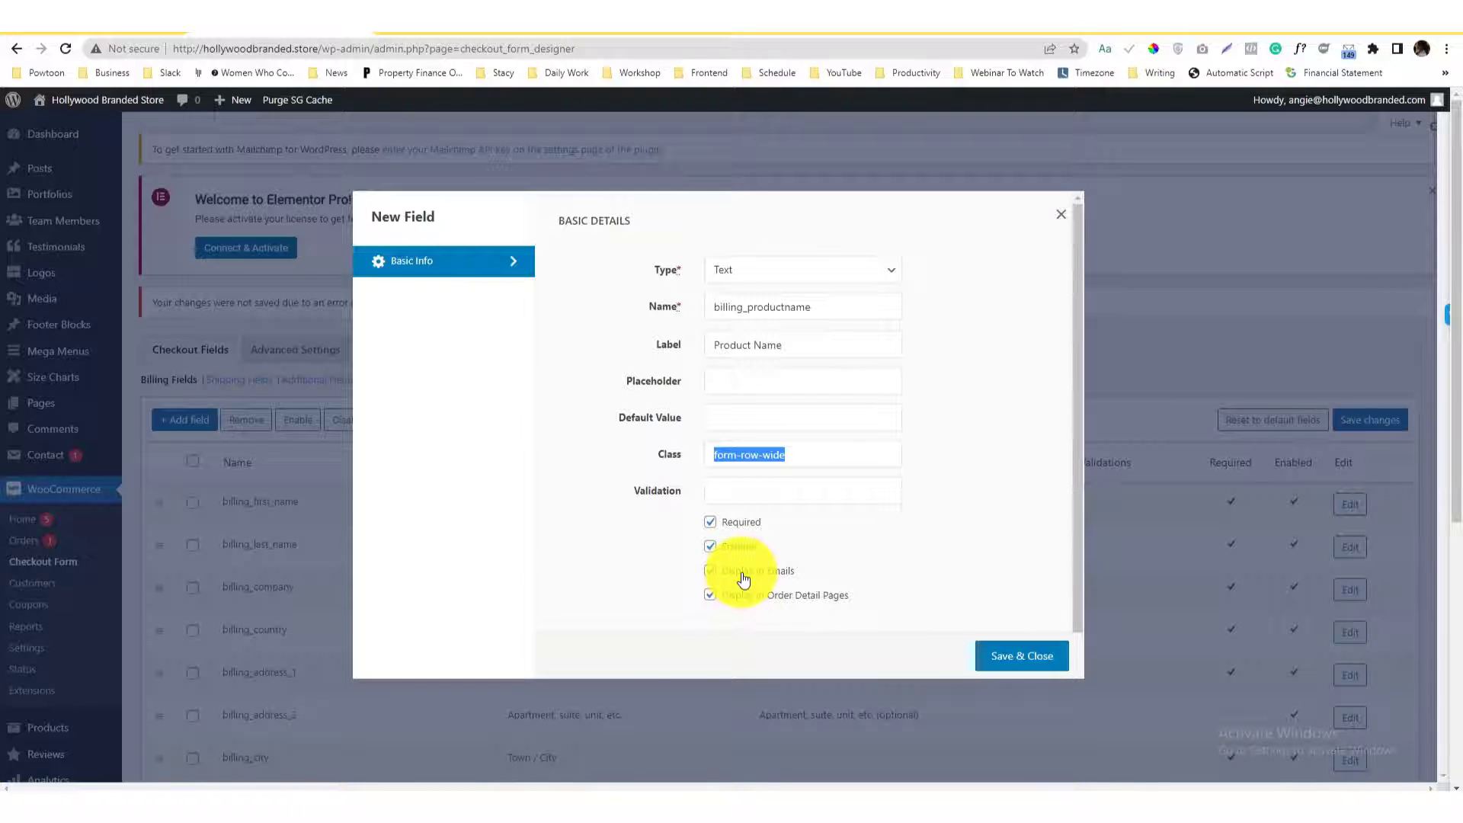
{"action": "mouse_move", "coordinate": [732, 778]}
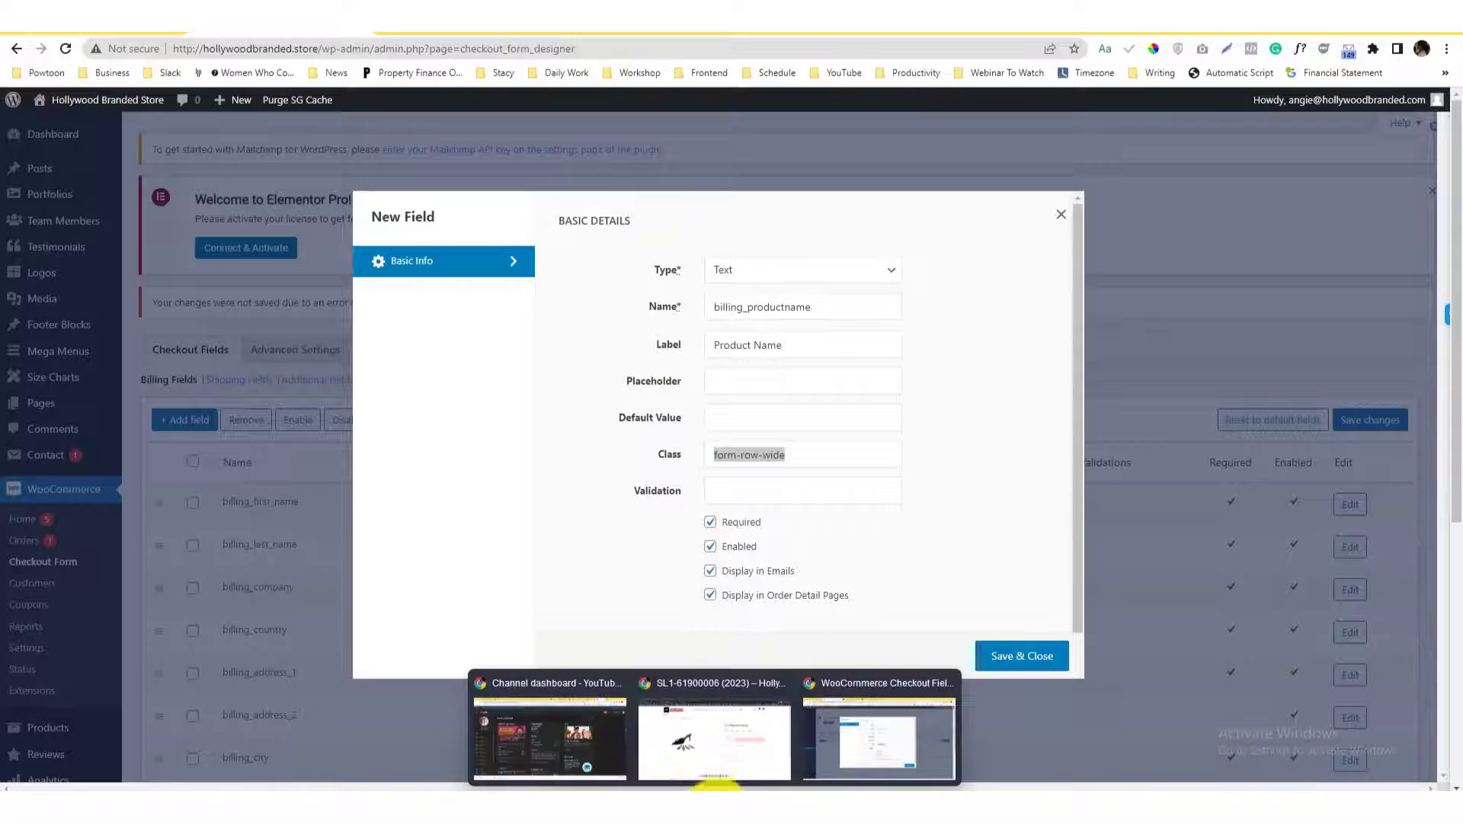
{"action": "left_click", "coordinate": [577, 743]}
{"action": "key", "text": "ctrl+Tab"}
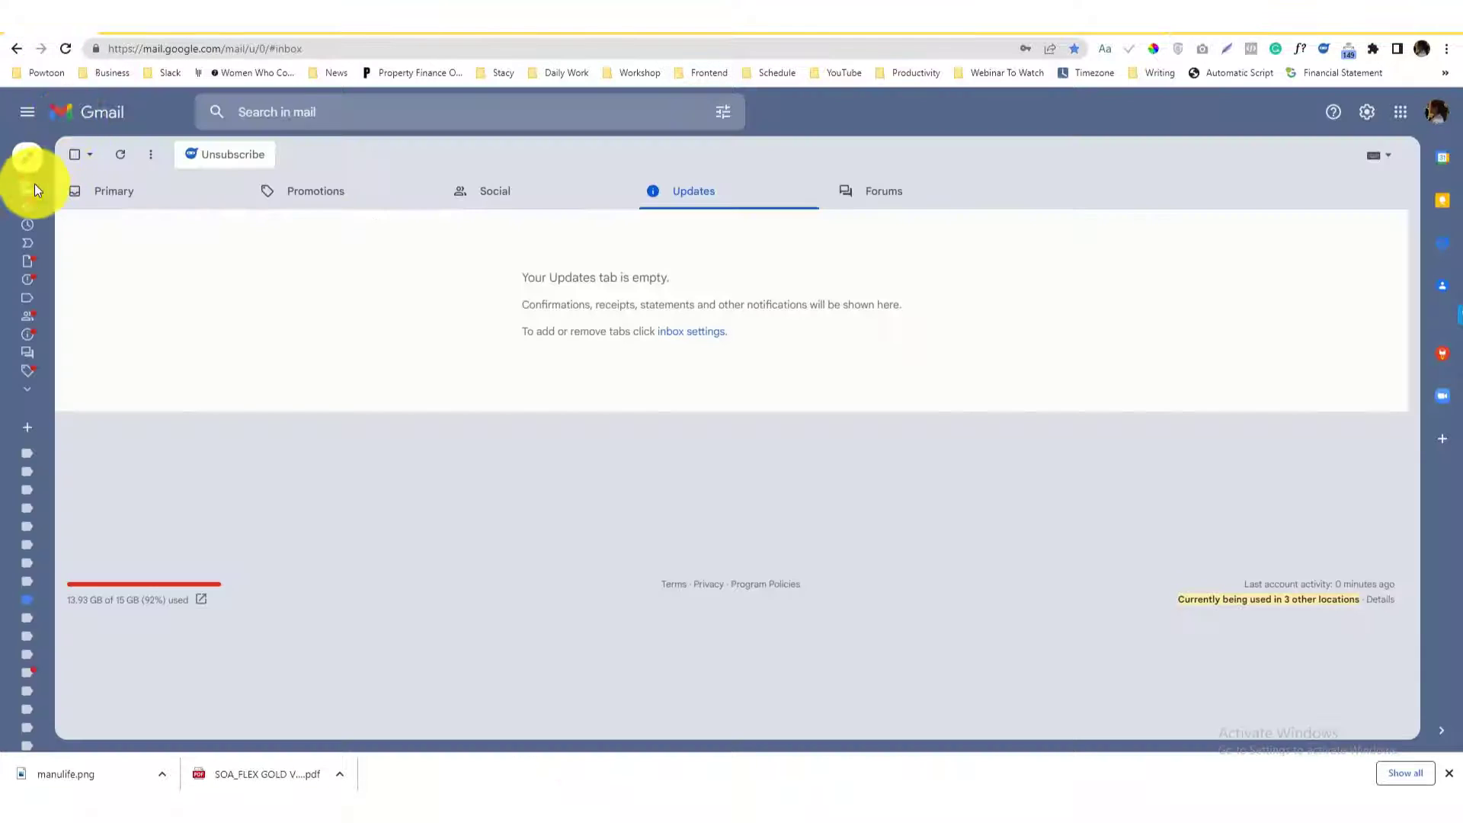
{"action": "left_click", "coordinate": [35, 185]}
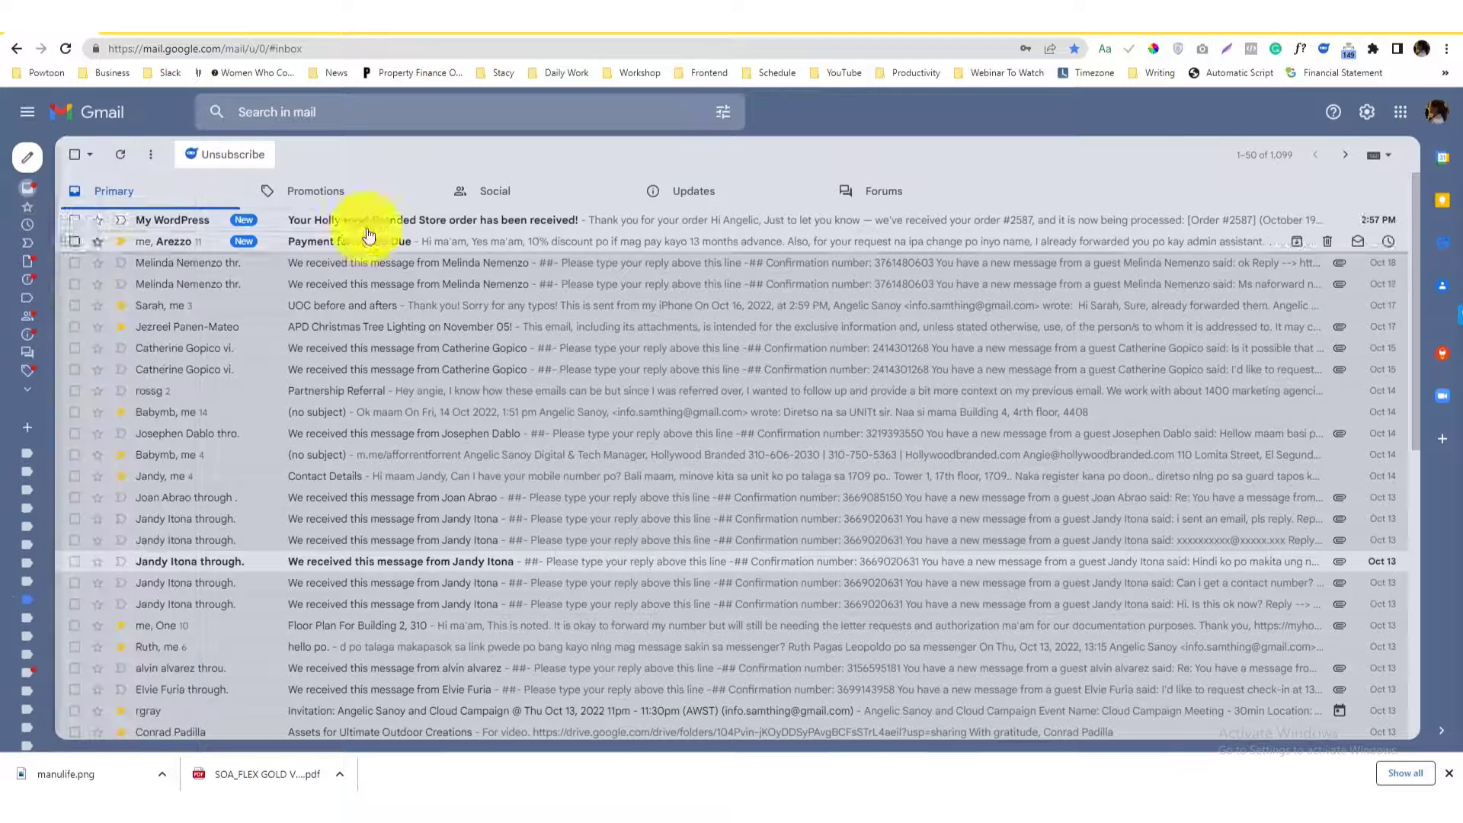
{"action": "left_click", "coordinate": [373, 220]}
{"action": "scroll", "coordinate": [549, 391], "scroll_direction": "down", "scroll_amount": 14}
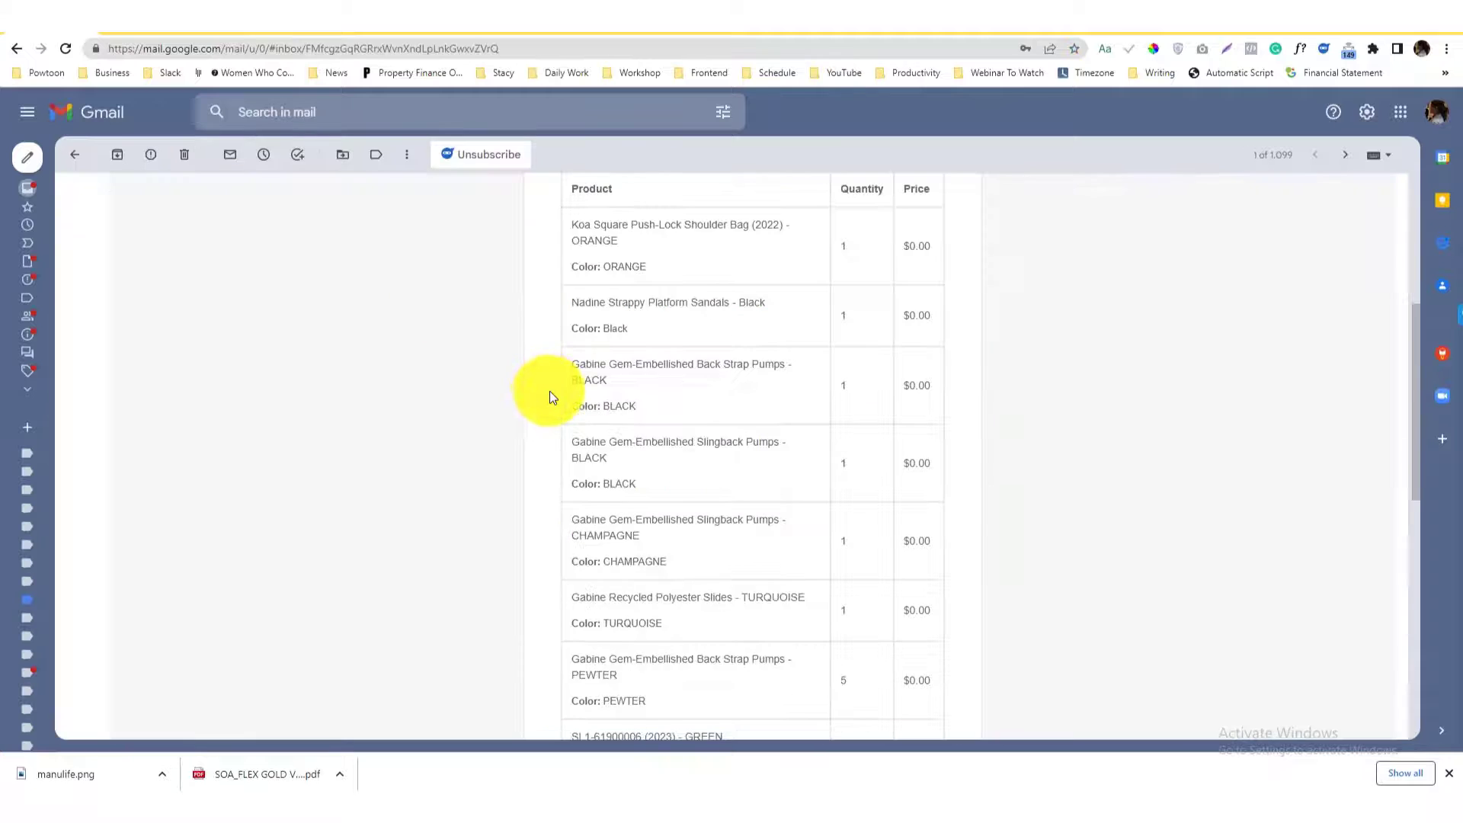
{"action": "scroll", "coordinate": [550, 395], "scroll_direction": "up", "scroll_amount": 5}
{"action": "scroll", "coordinate": [591, 521], "scroll_direction": "down", "scroll_amount": 5}
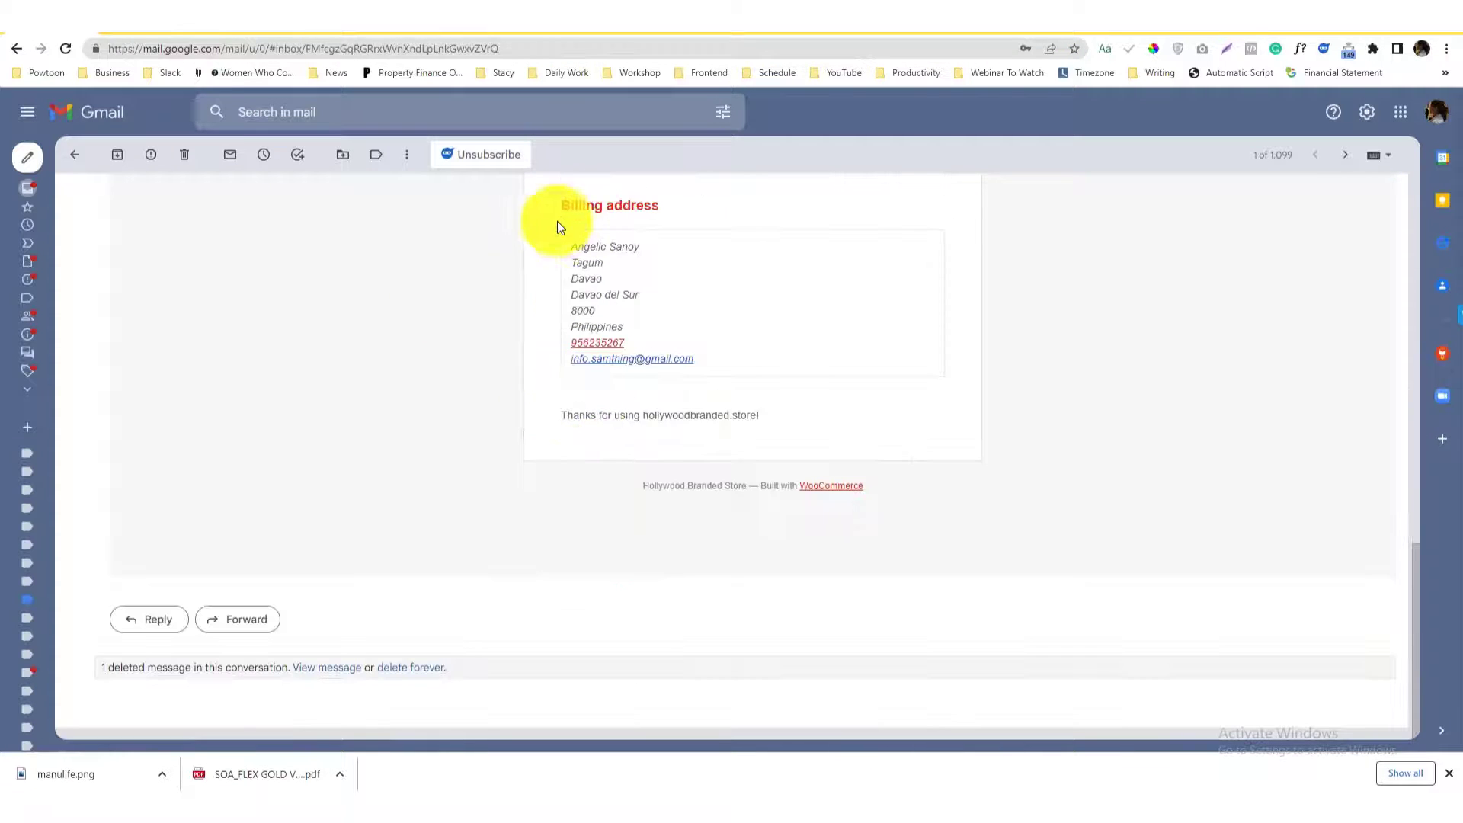
{"action": "left_click_drag", "start_coordinate": [558, 207], "coordinate": [794, 416]}
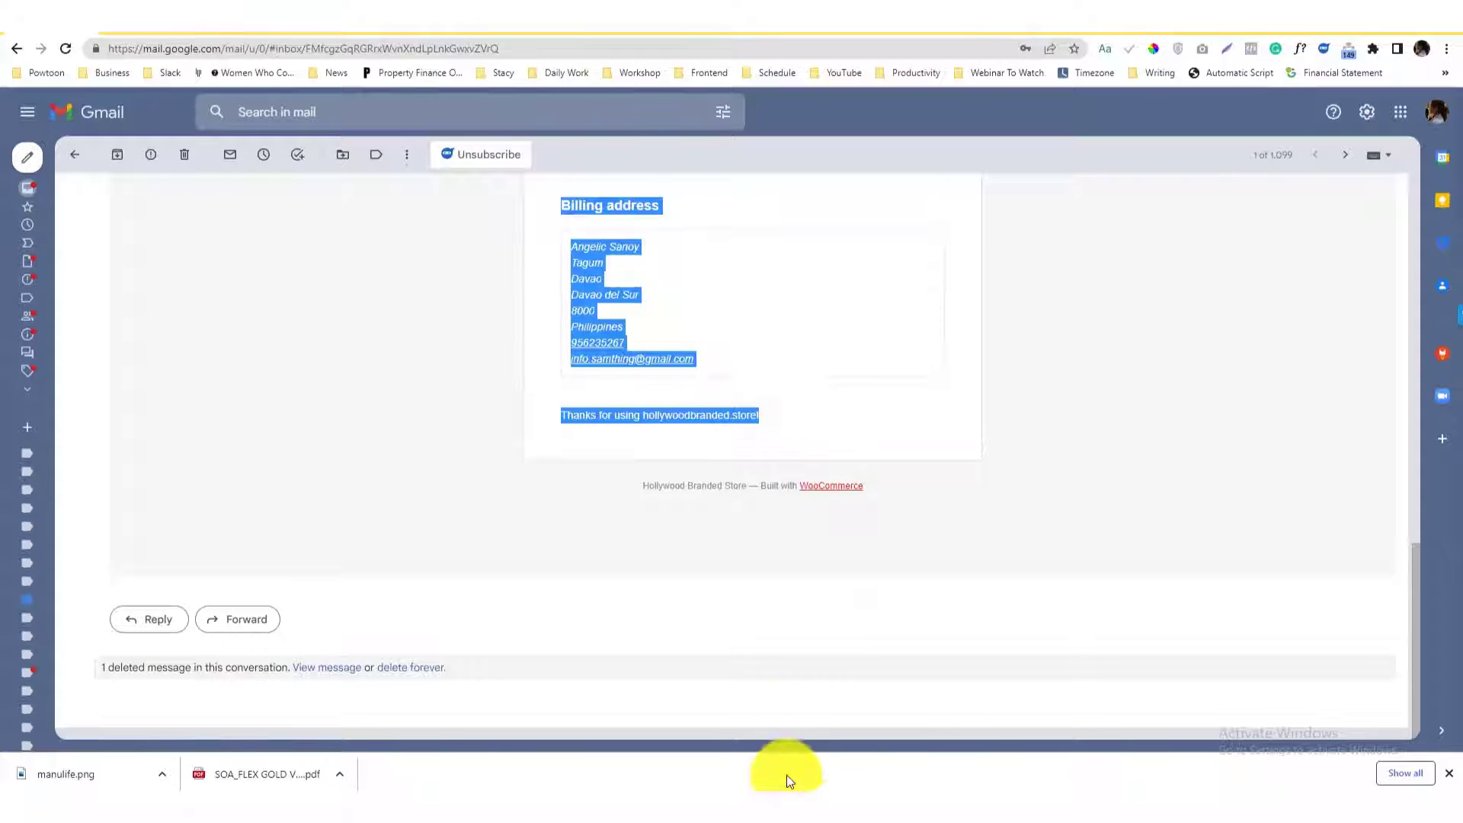
{"action": "left_click", "coordinate": [725, 784]}
Step: Save the new Product Name field and the checkout field changes
{"action": "left_click", "coordinate": [876, 731]}
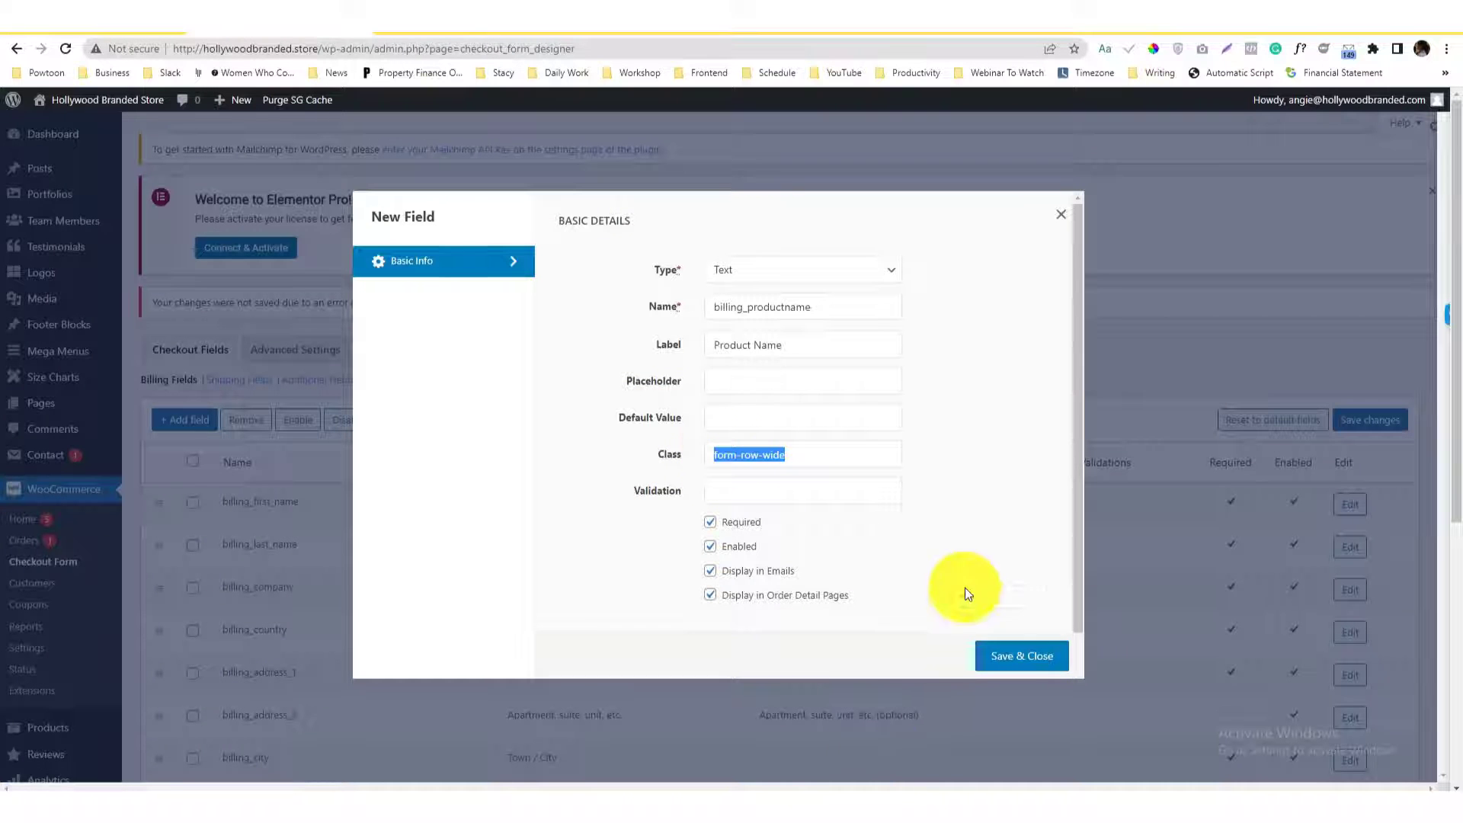
{"action": "left_click", "coordinate": [1012, 659]}
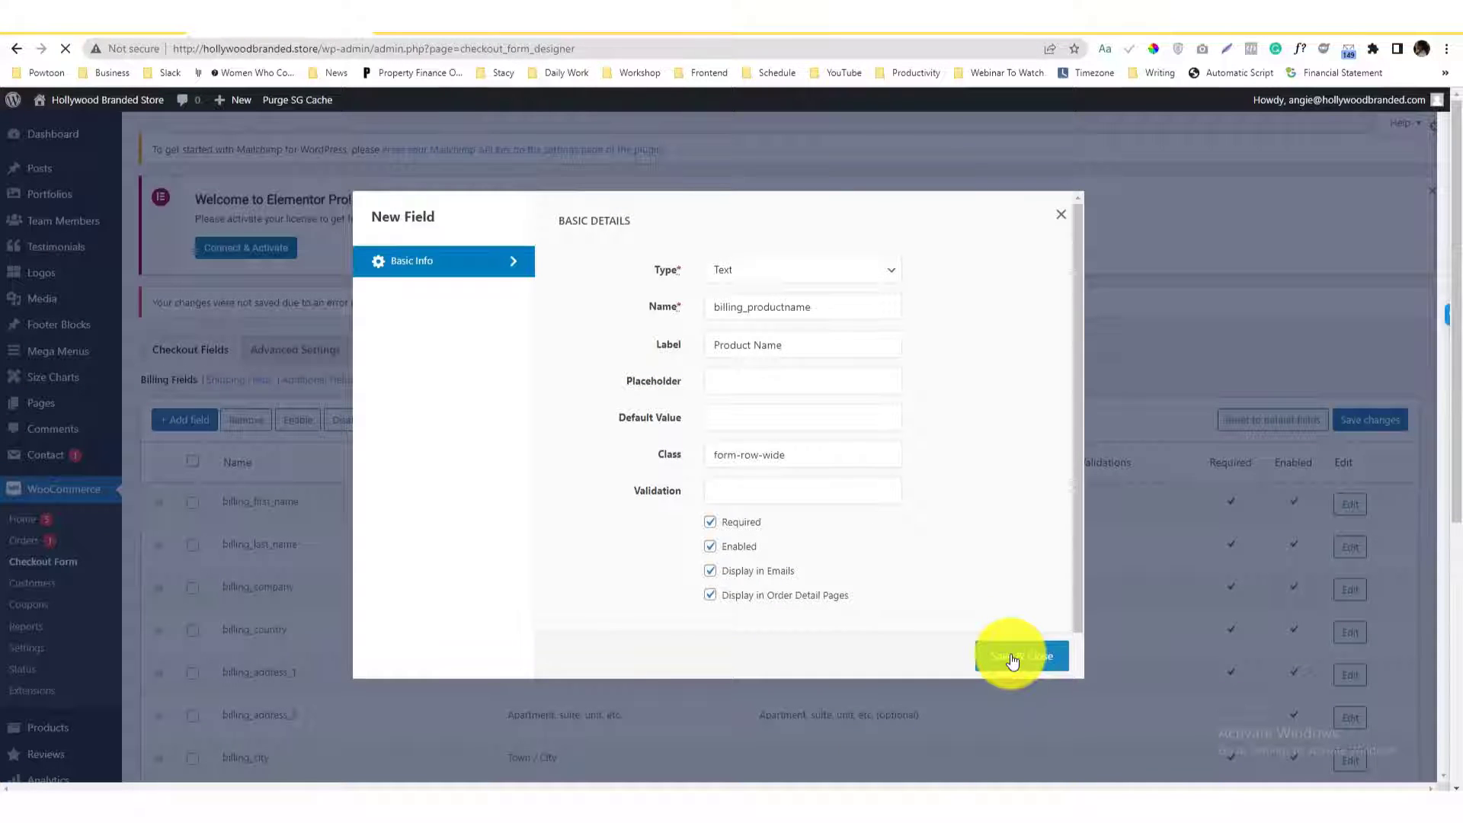
{"action": "scroll", "coordinate": [614, 523], "scroll_direction": "down", "scroll_amount": 5}
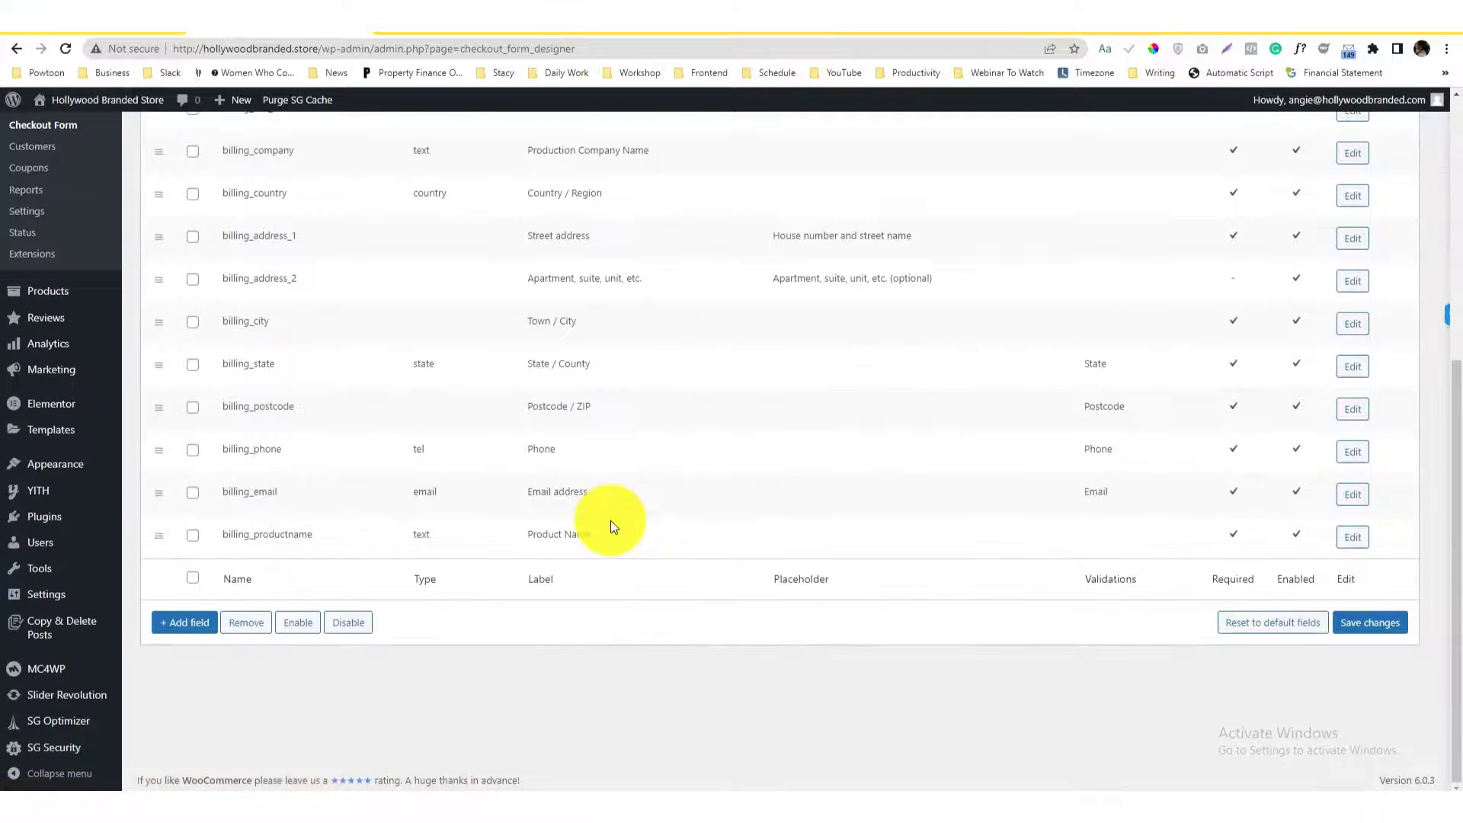
{"action": "left_click", "coordinate": [1370, 623]}
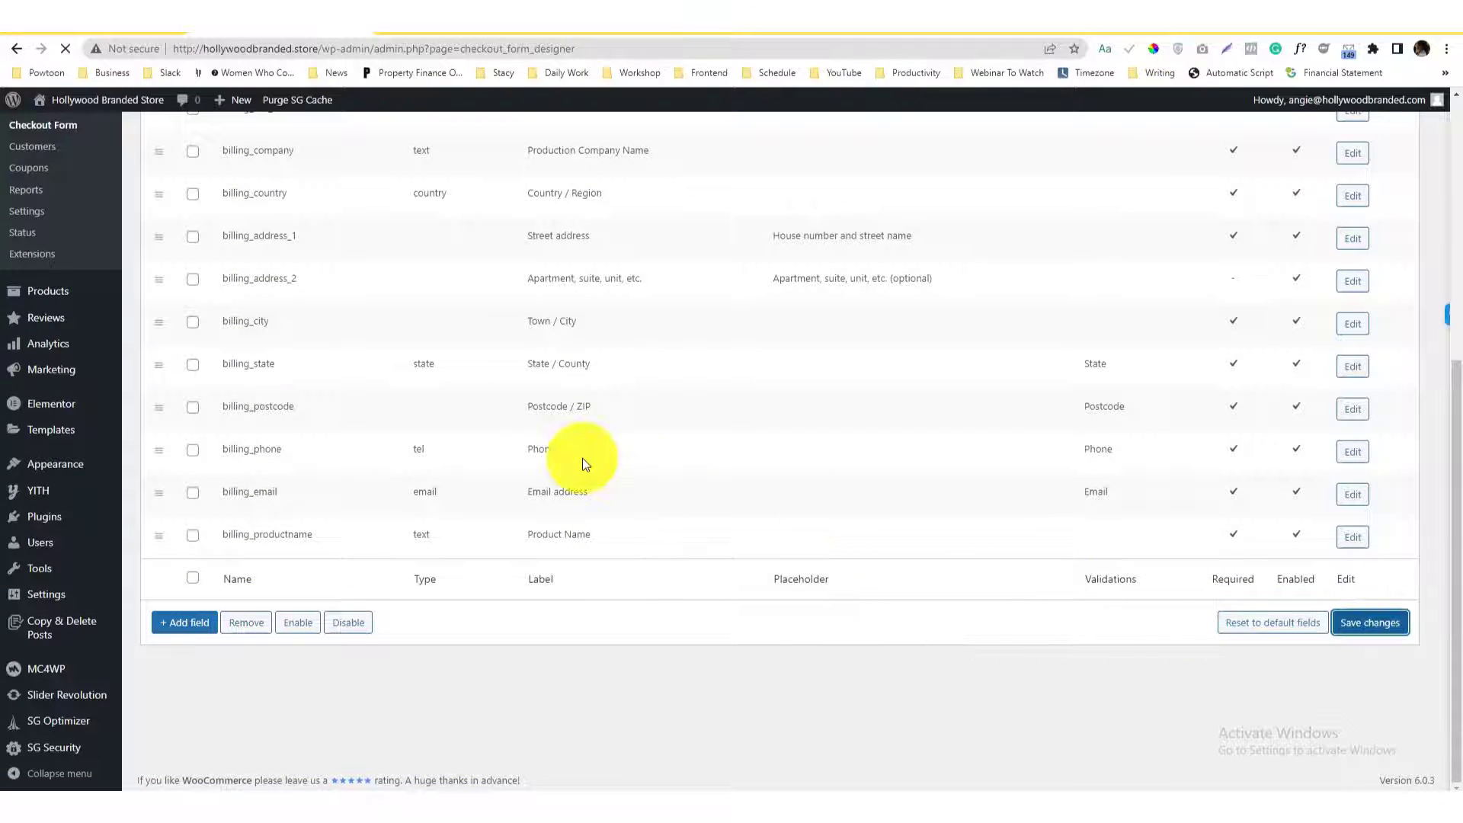
Step: Remove billing_address_2 from the billing fields and save the changes
{"action": "scroll", "coordinate": [582, 463], "scroll_direction": "down", "scroll_amount": 5}
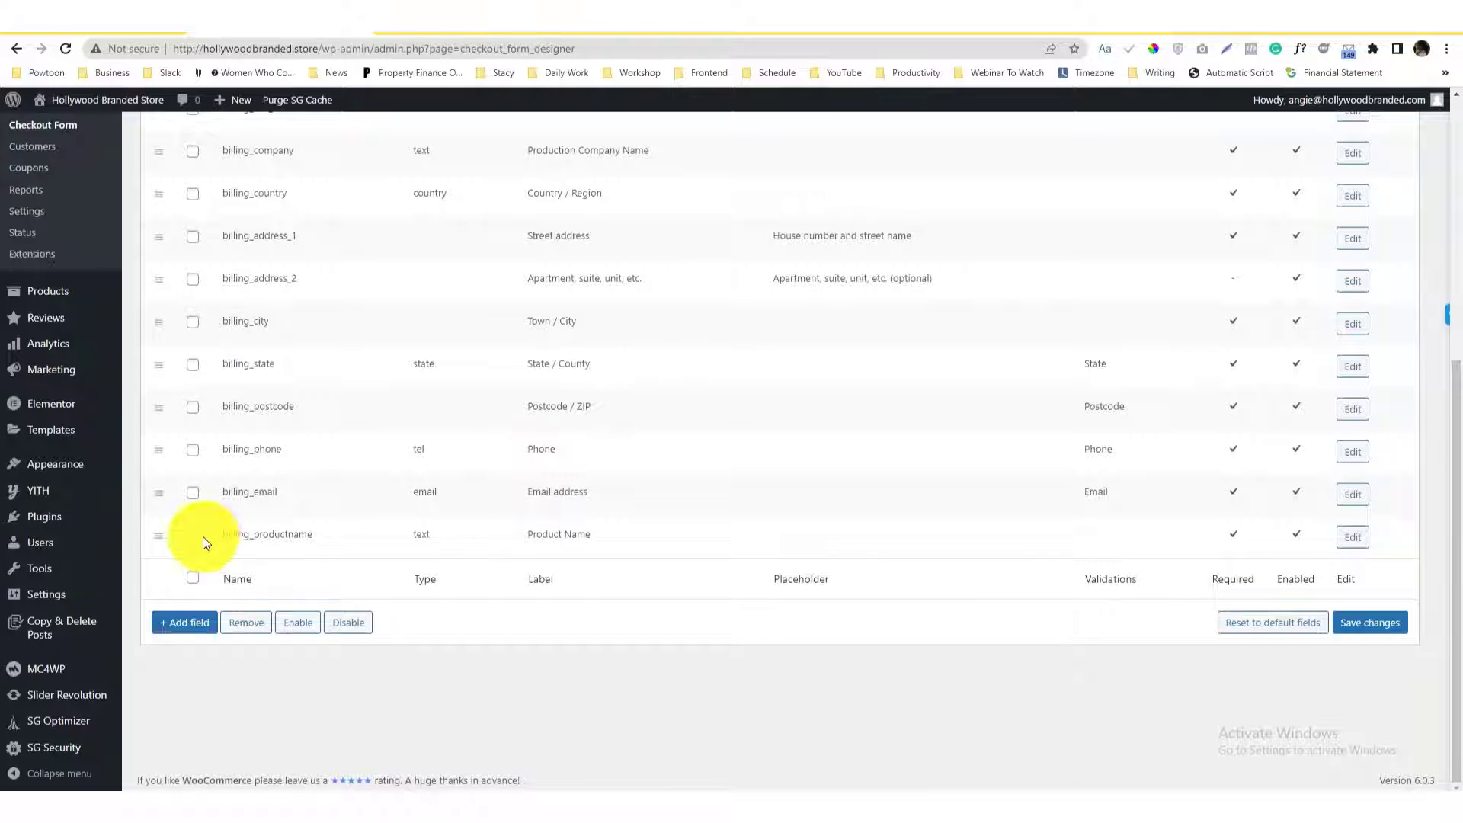
{"action": "left_click", "coordinate": [192, 279]}
{"action": "left_click", "coordinate": [412, 36]}
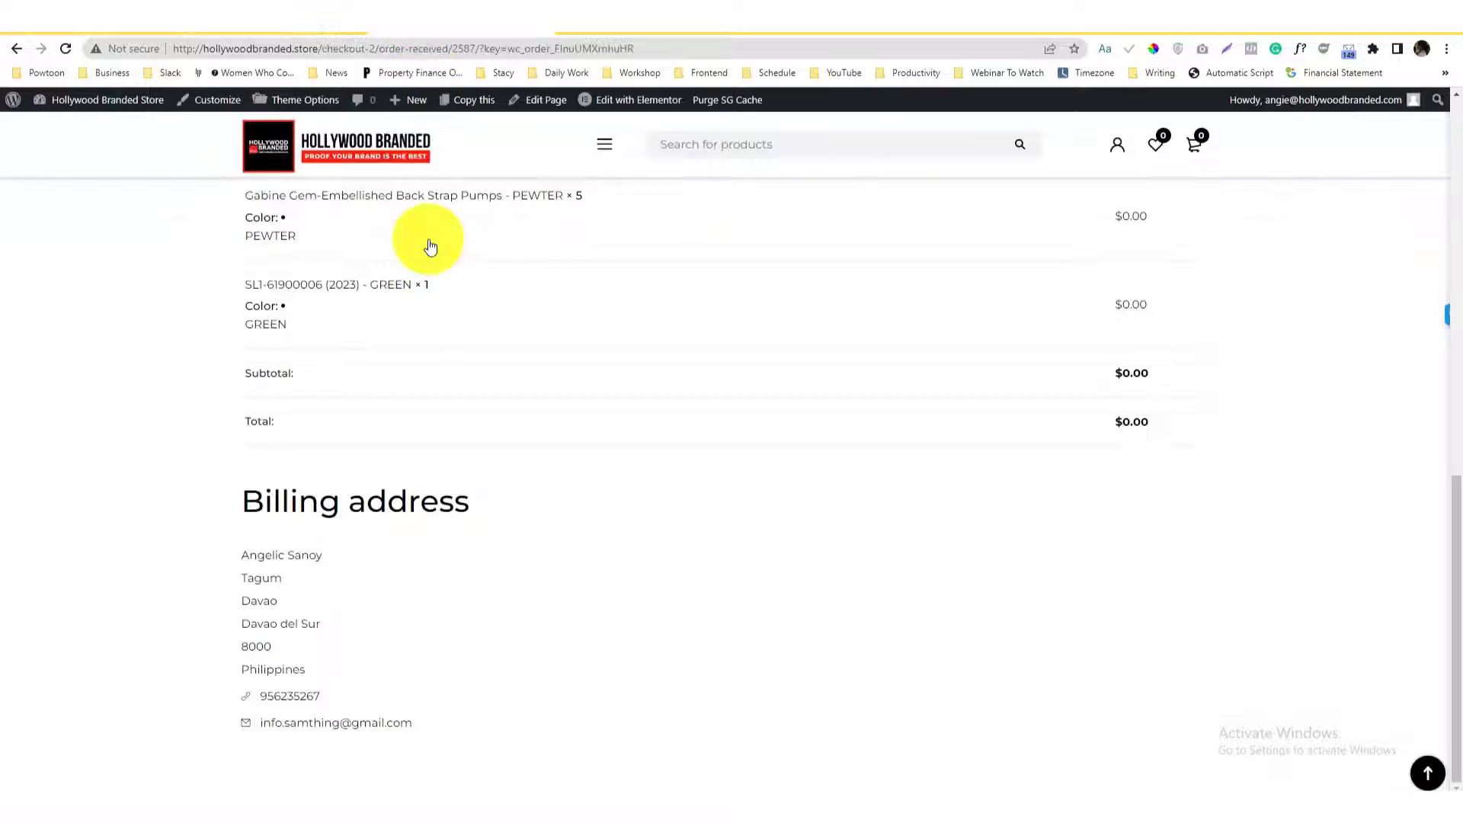
{"action": "scroll", "coordinate": [429, 457], "scroll_direction": "up", "scroll_amount": 15}
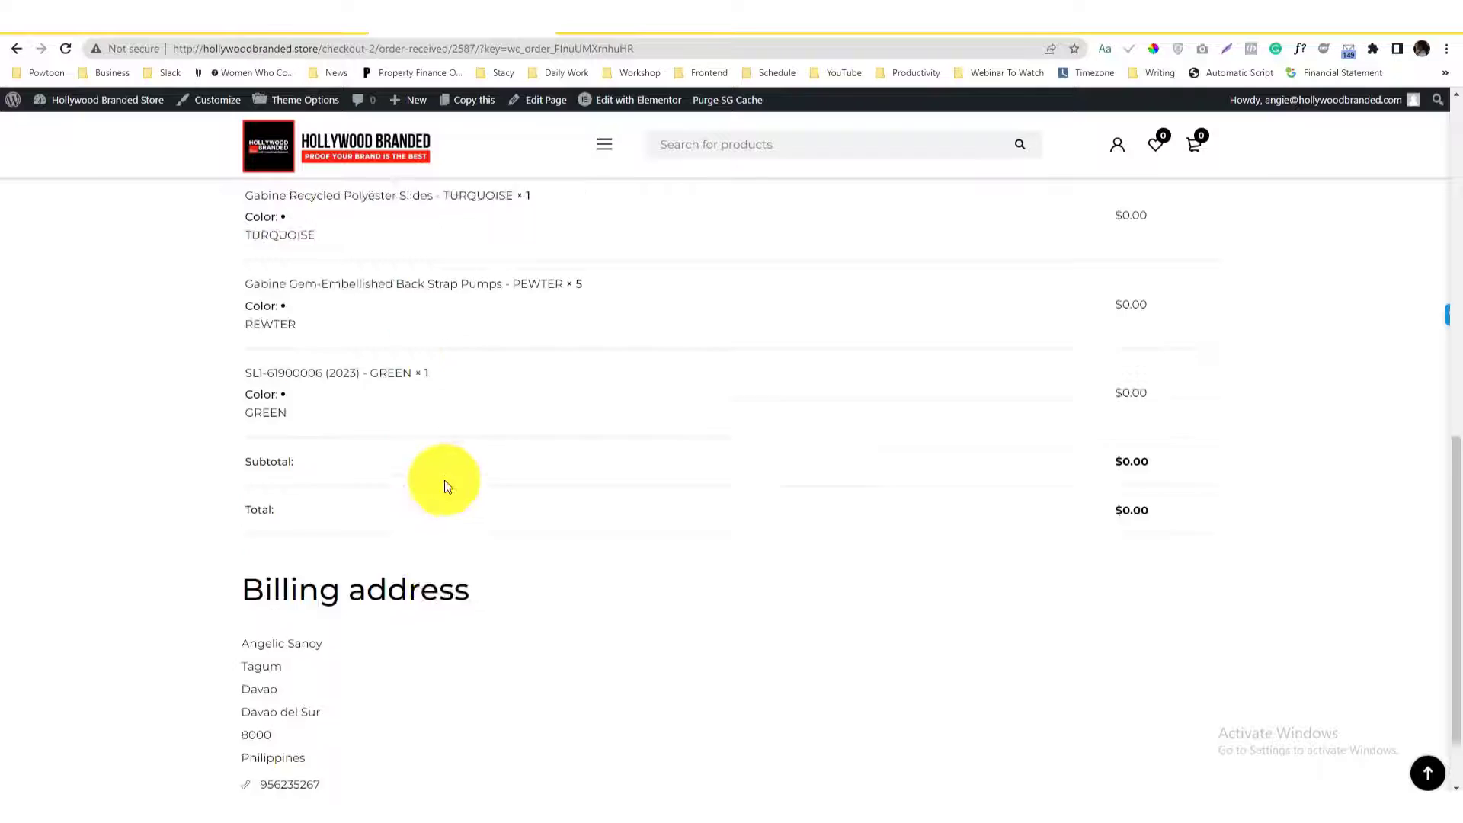
{"action": "left_click", "coordinate": [17, 48]}
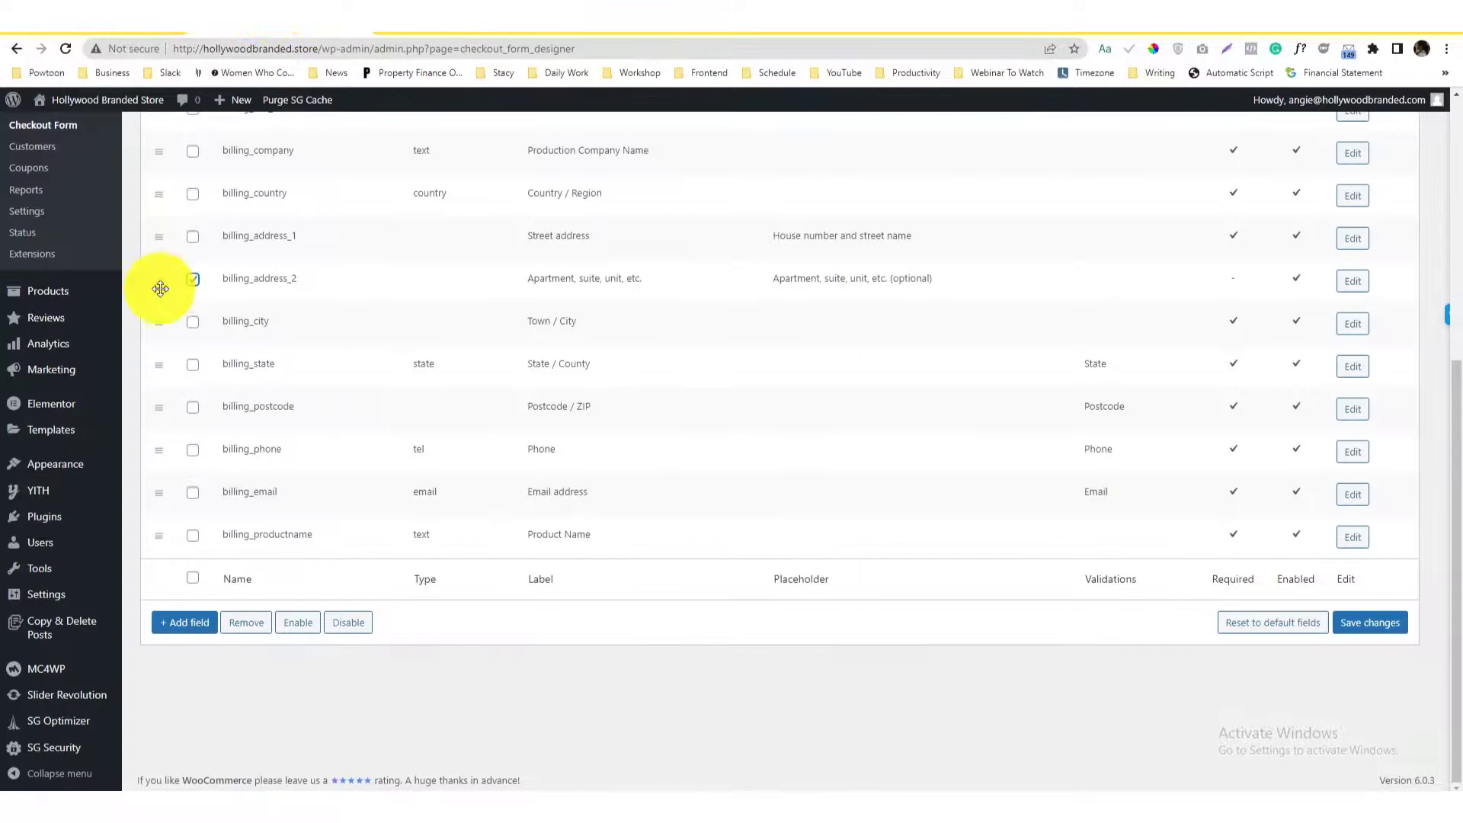
{"action": "left_click", "coordinate": [245, 622]}
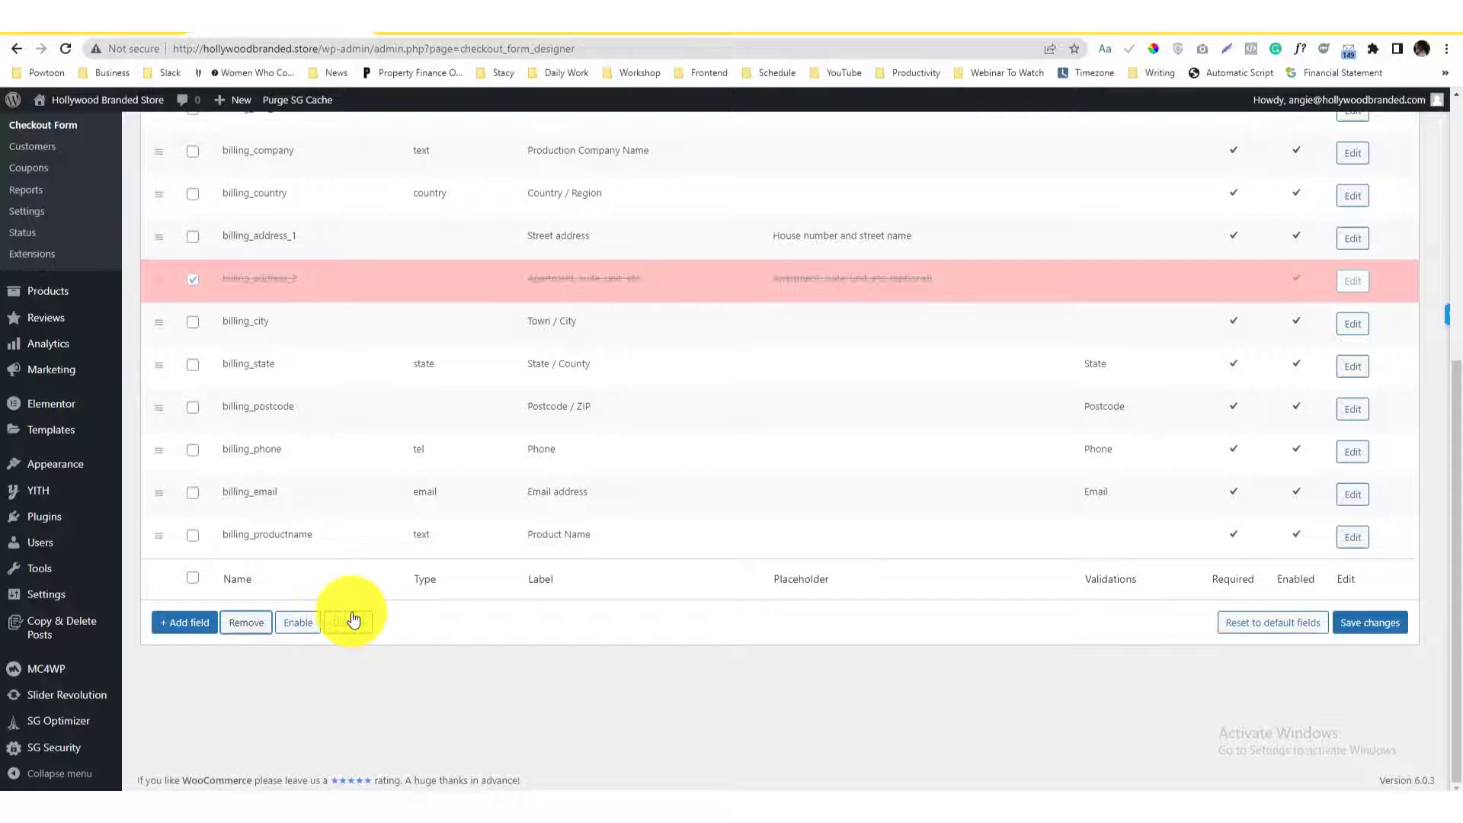
{"action": "left_click", "coordinate": [1368, 624]}
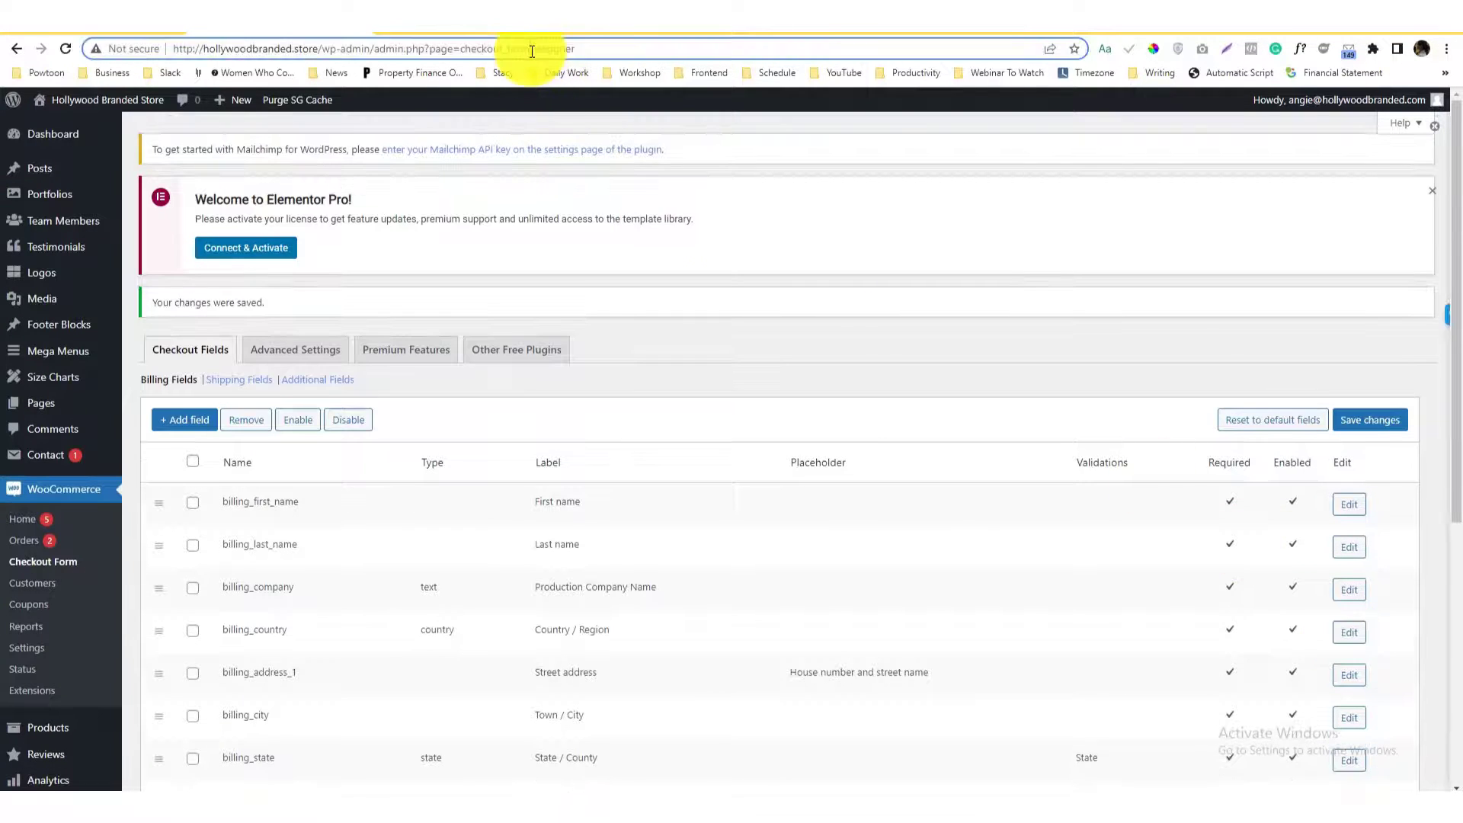
Step: Load the storefront checkout at hollywoodbranded.store/checkout-2/
{"action": "left_click", "coordinate": [532, 51]}
{"action": "type", "text": "http://hollywoodbranded.store/checkout-2/"}
{"action": "key", "text": "Return"}
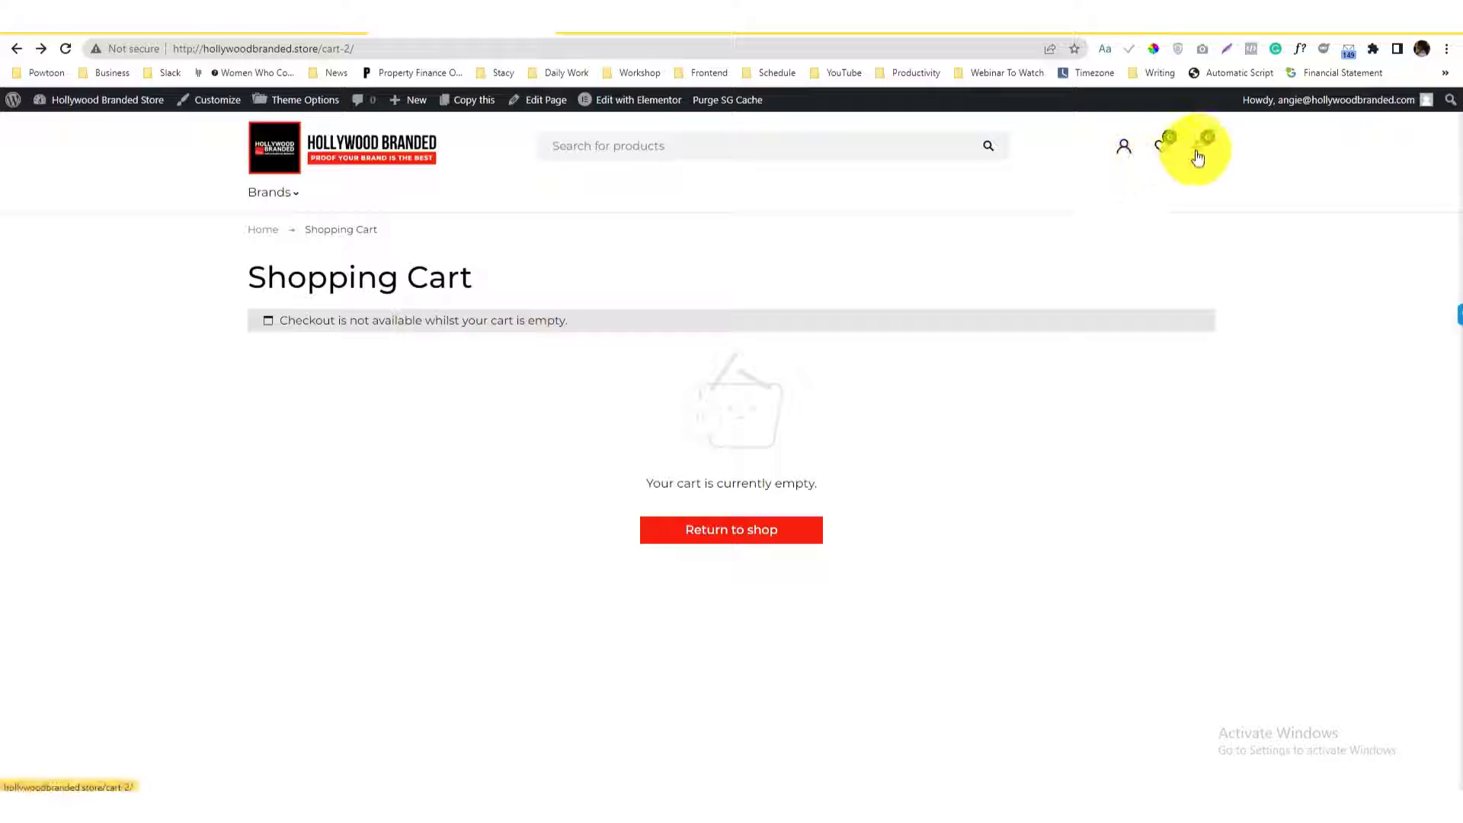
Step: Go to the checkout-2 page by editing the page address
{"action": "left_click", "coordinate": [360, 48]}
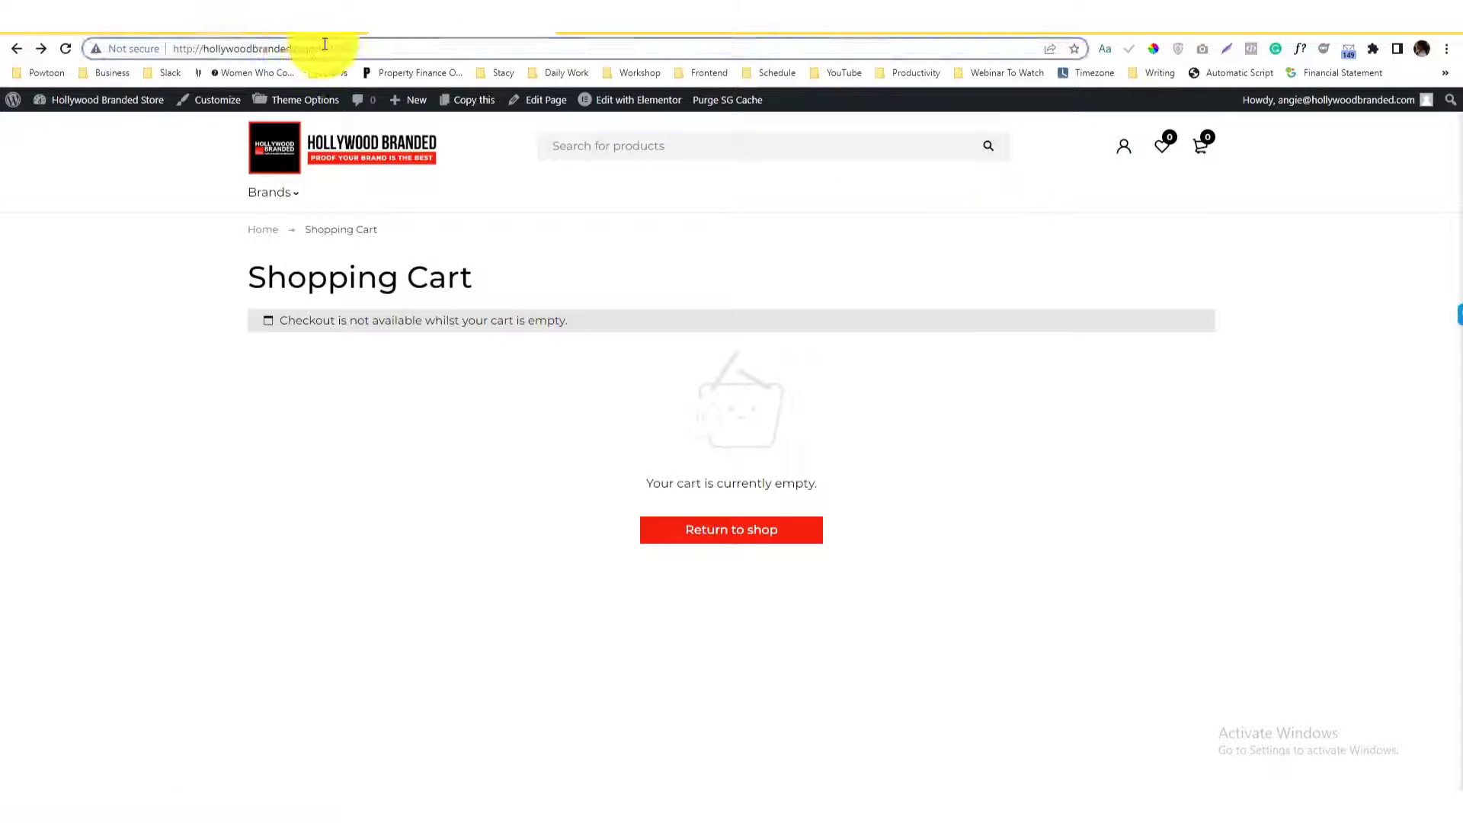
{"action": "key", "text": "BackSpace"}
{"action": "type", "text": "check"}
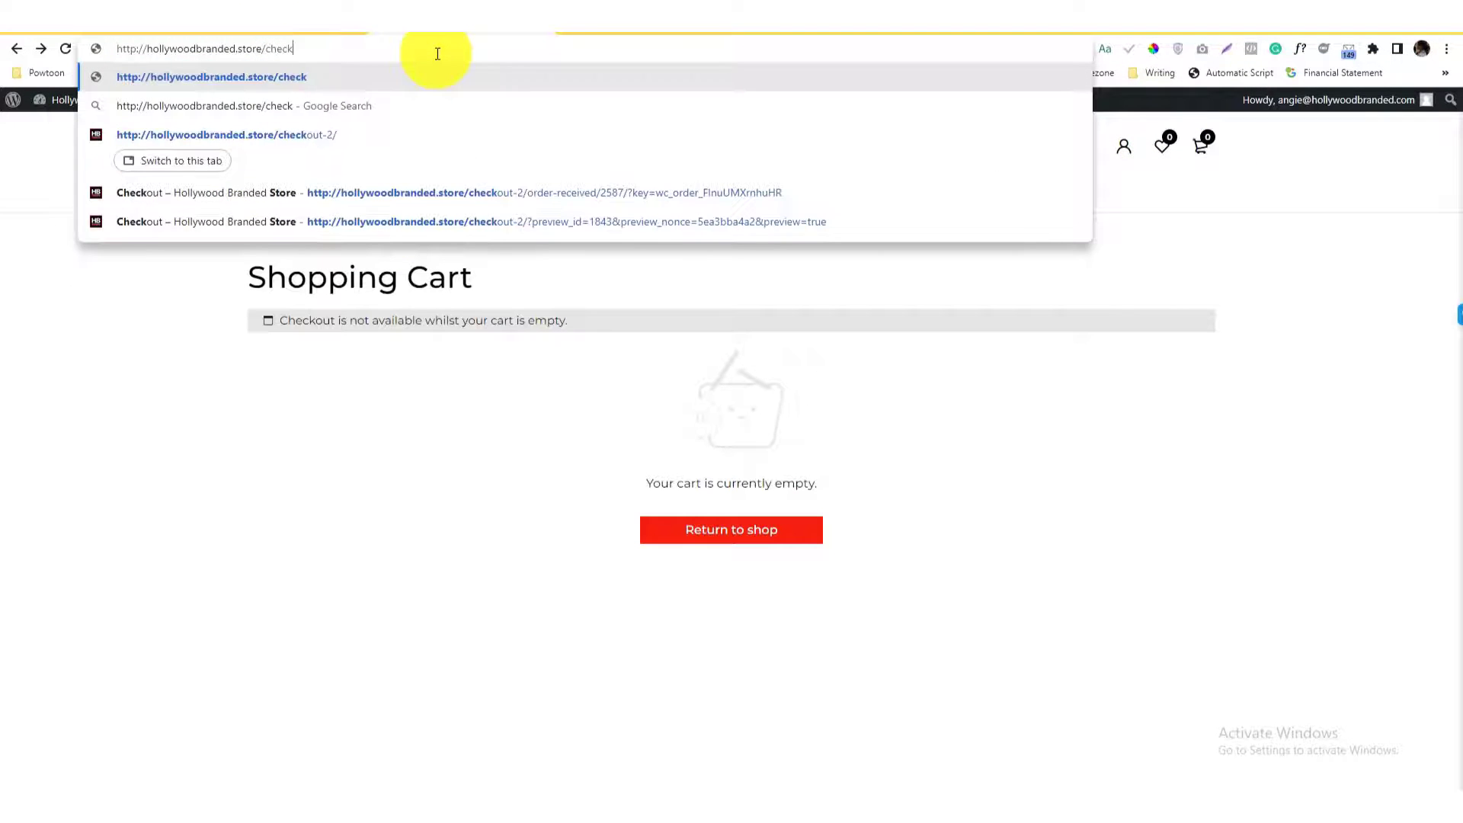
{"action": "left_click", "coordinate": [384, 144]}
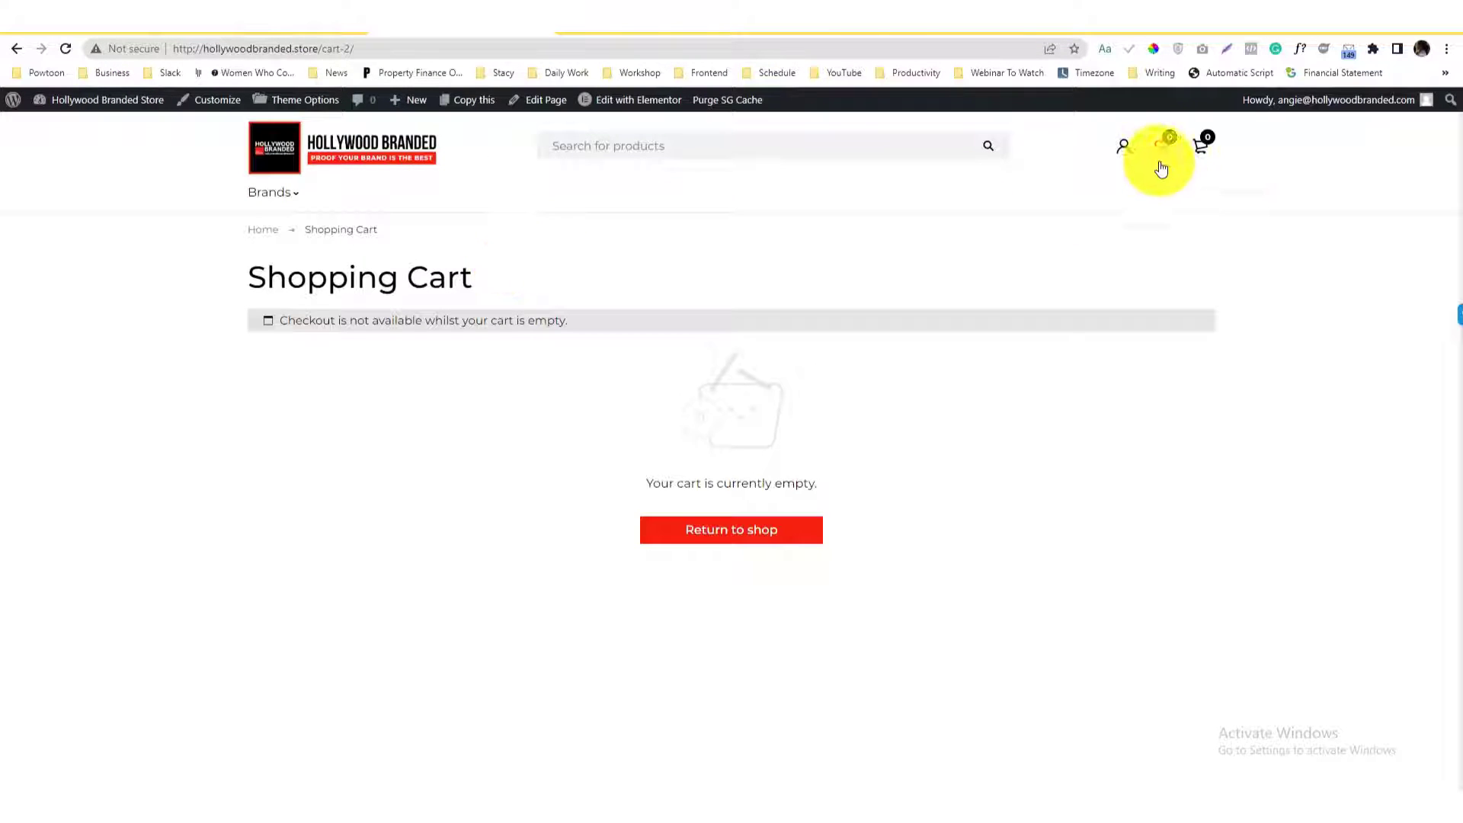
Step: Add the Gabine Gem-Embellished Back Strap Pumps in PEWTER to the cart and proceed to checkout
{"action": "left_click", "coordinate": [418, 144]}
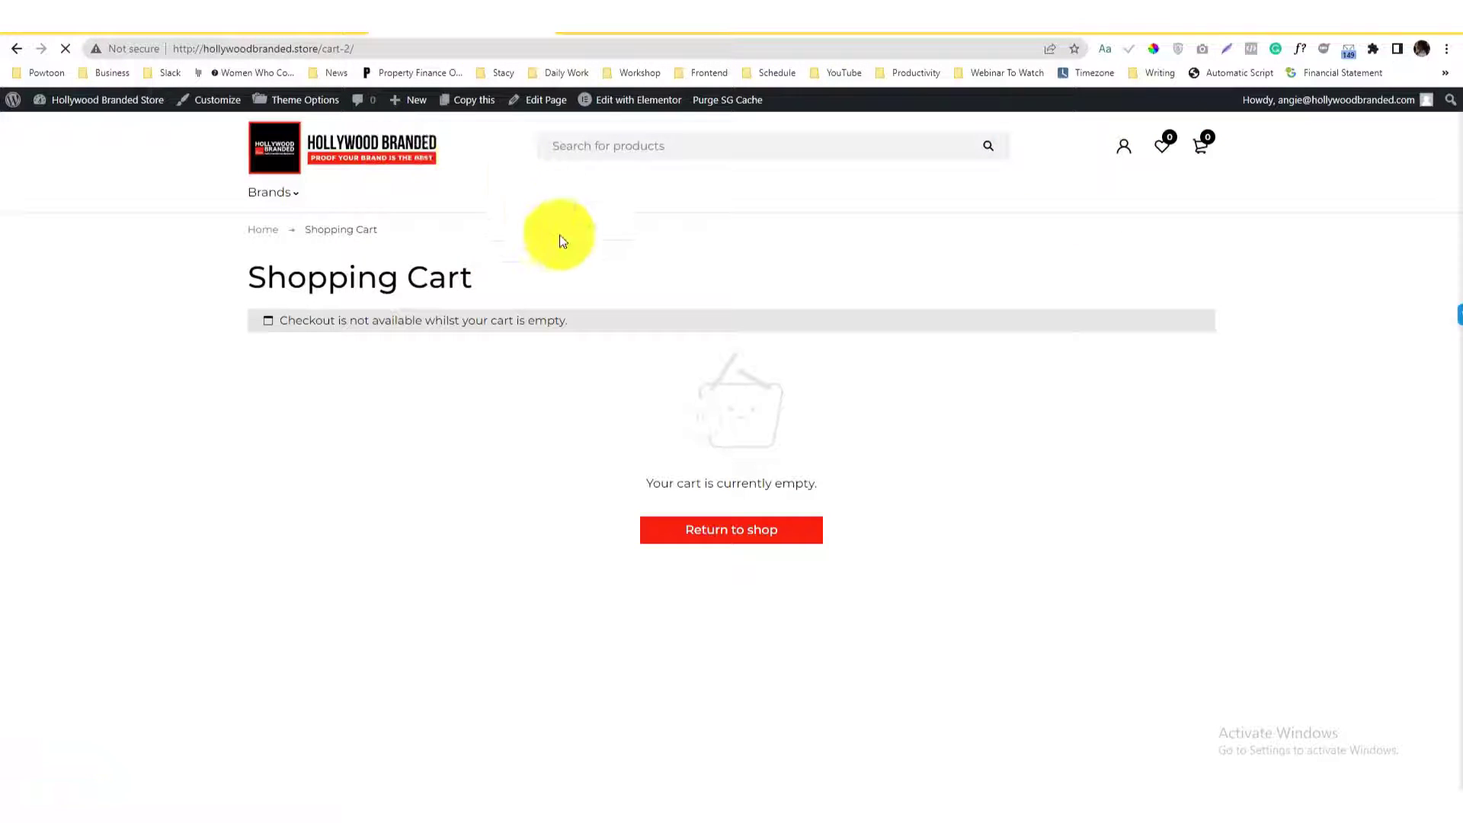
{"action": "scroll", "coordinate": [670, 396], "scroll_direction": "down", "scroll_amount": 10}
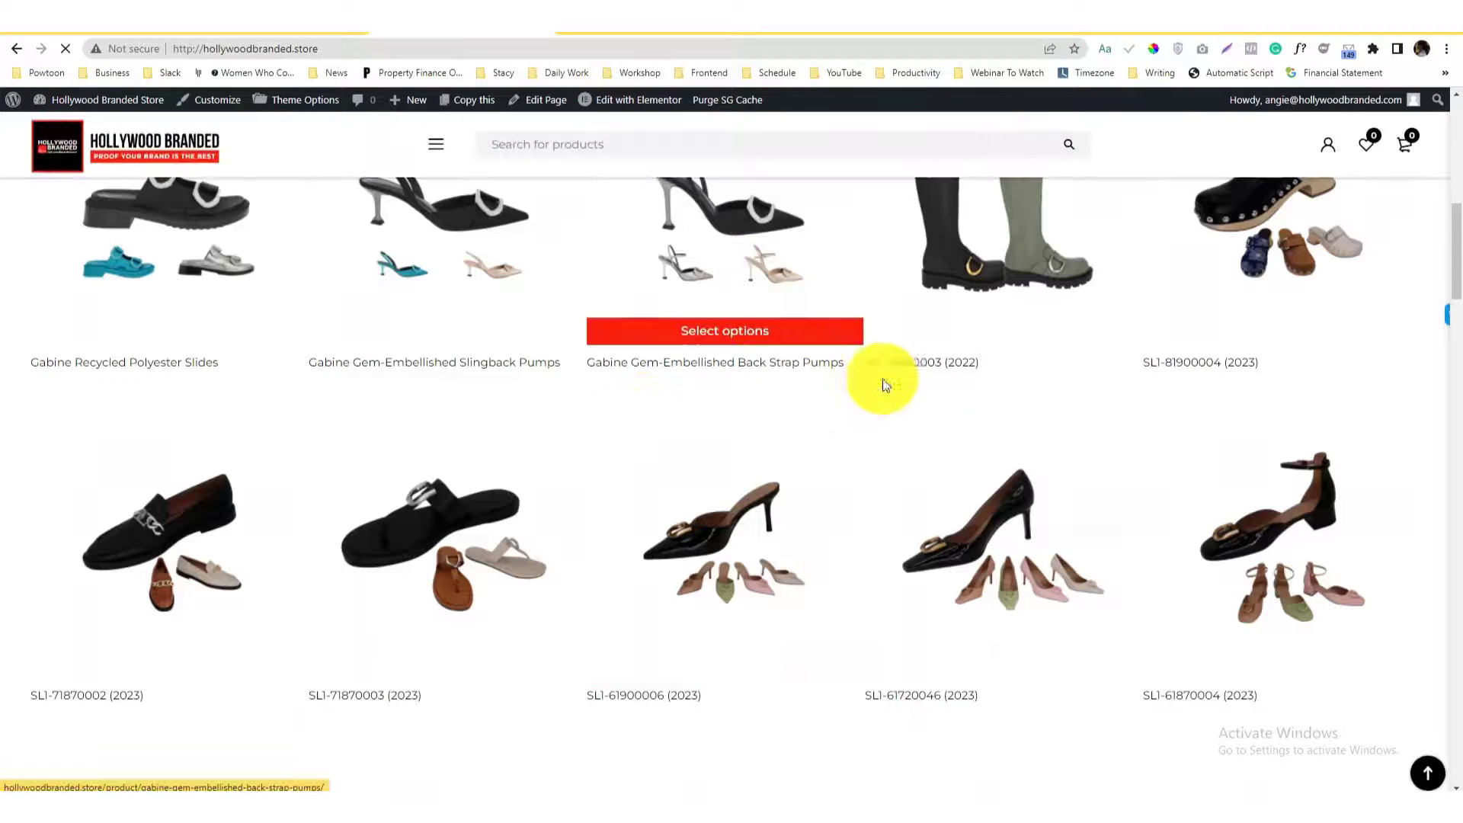
{"action": "left_click", "coordinate": [979, 446]}
{"action": "left_click", "coordinate": [1044, 461]}
{"action": "left_click", "coordinate": [864, 150]}
{"action": "left_click", "coordinate": [908, 377]}
{"action": "left_click", "coordinate": [1013, 464]}
{"action": "mouse_move", "coordinate": [1193, 155]}
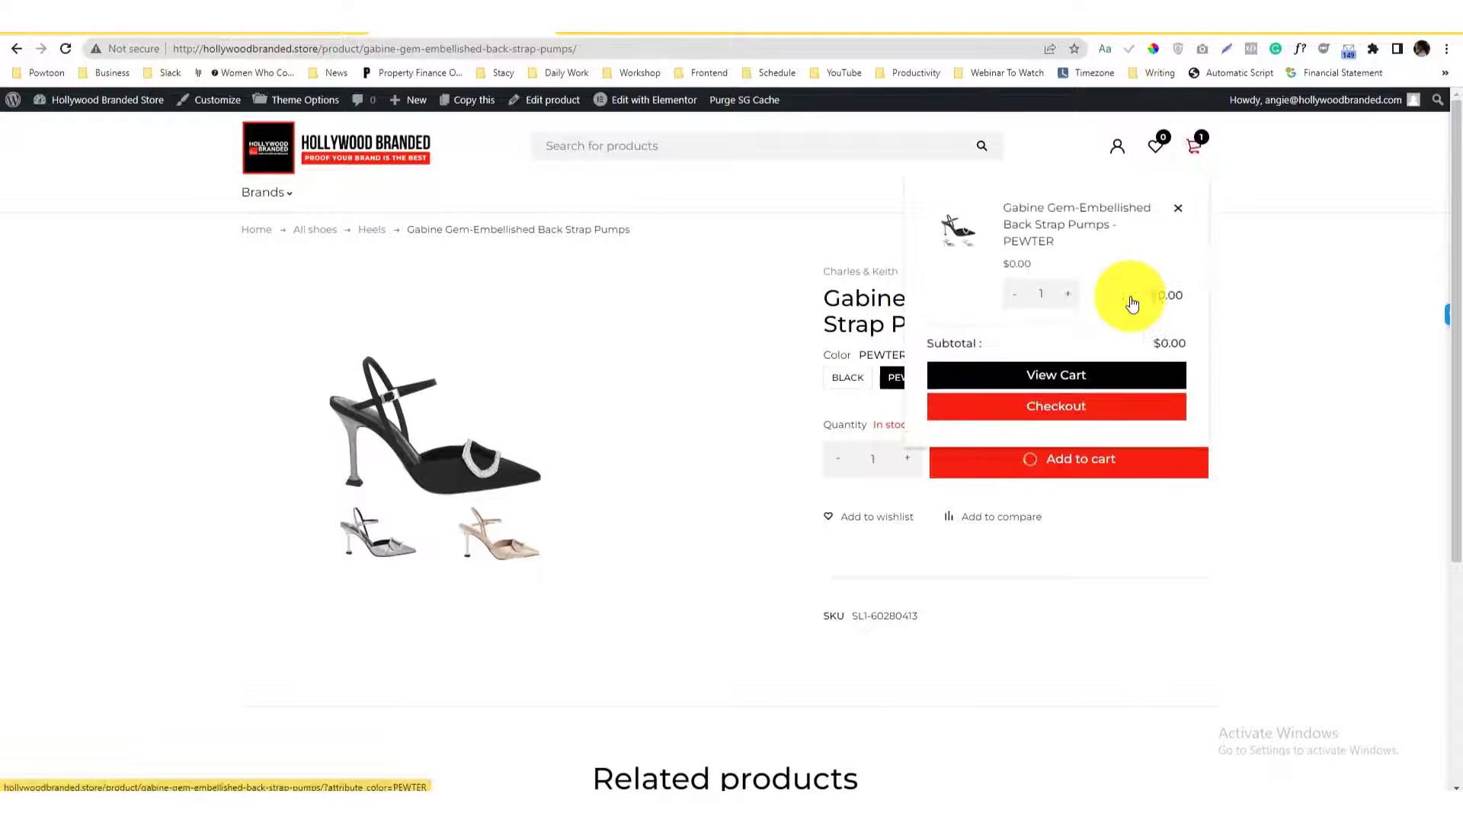
{"action": "left_click", "coordinate": [1089, 406]}
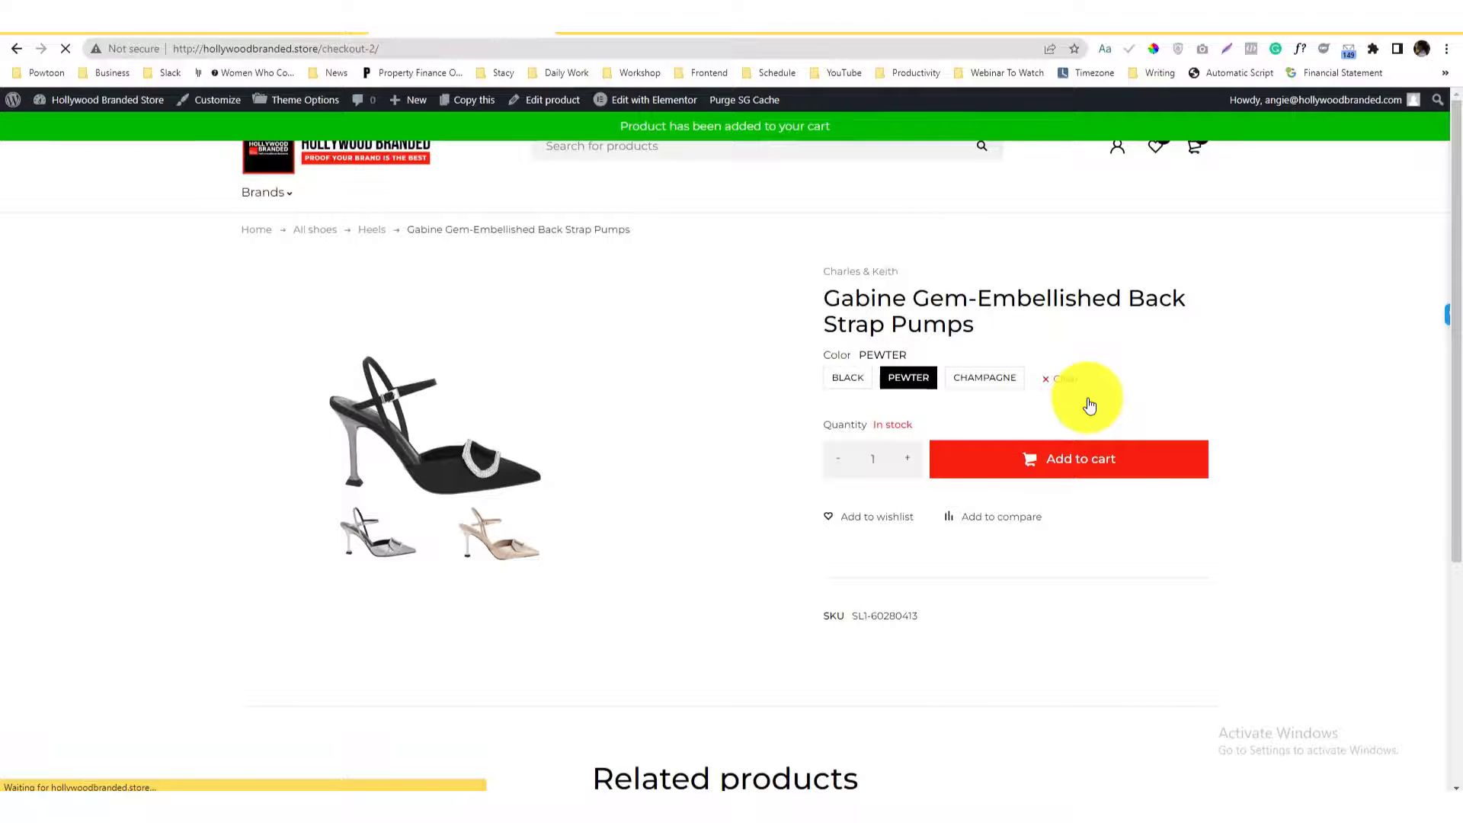
Step: Check the checkout billing fields for Product Name and no address line 2, then inspect Order notes
{"action": "scroll", "coordinate": [692, 478], "scroll_direction": "down", "scroll_amount": 5}
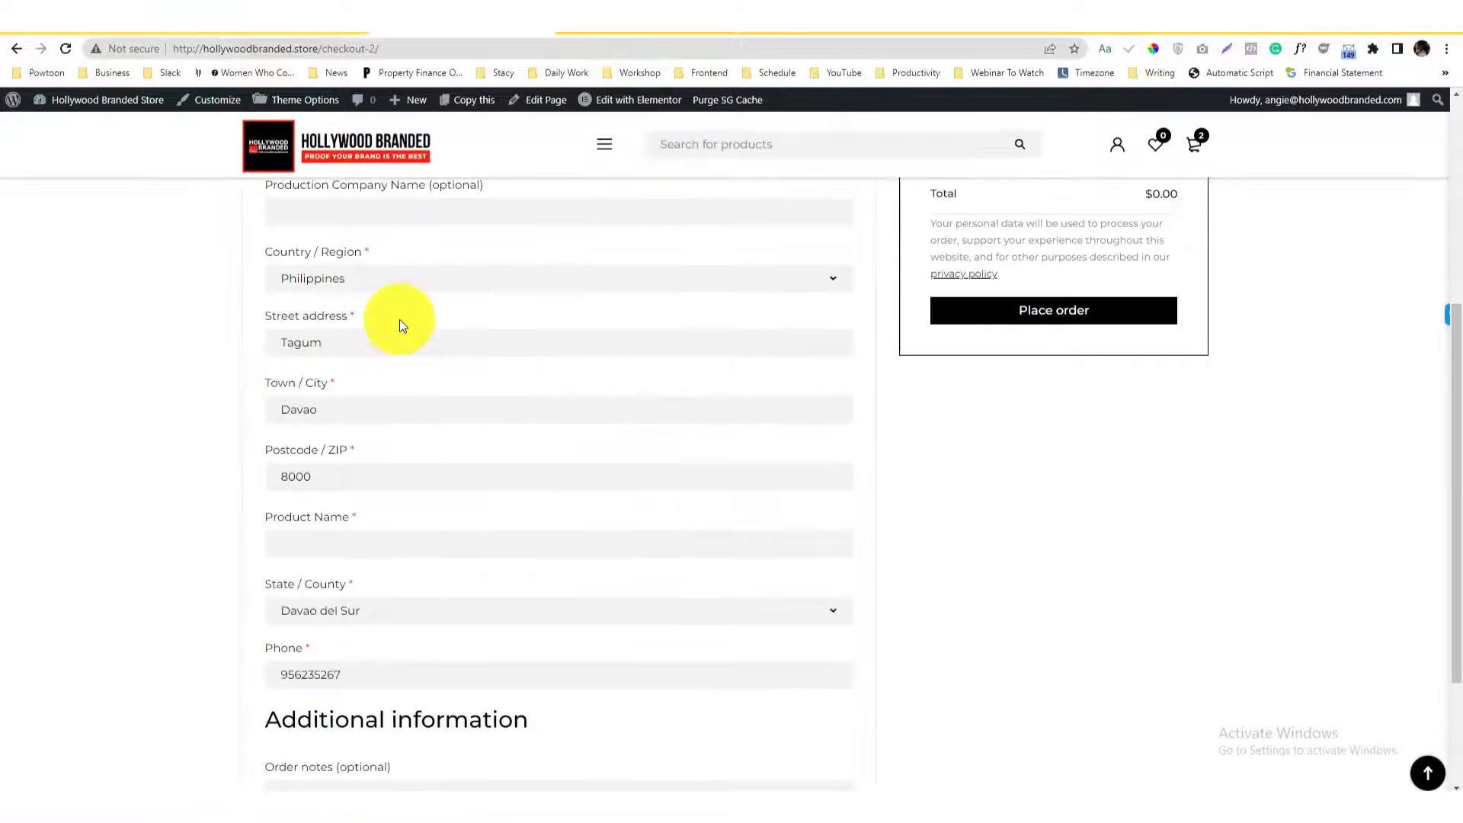
{"action": "scroll", "coordinate": [399, 319], "scroll_direction": "up", "scroll_amount": 5}
{"action": "scroll", "coordinate": [391, 374], "scroll_direction": "down", "scroll_amount": 5}
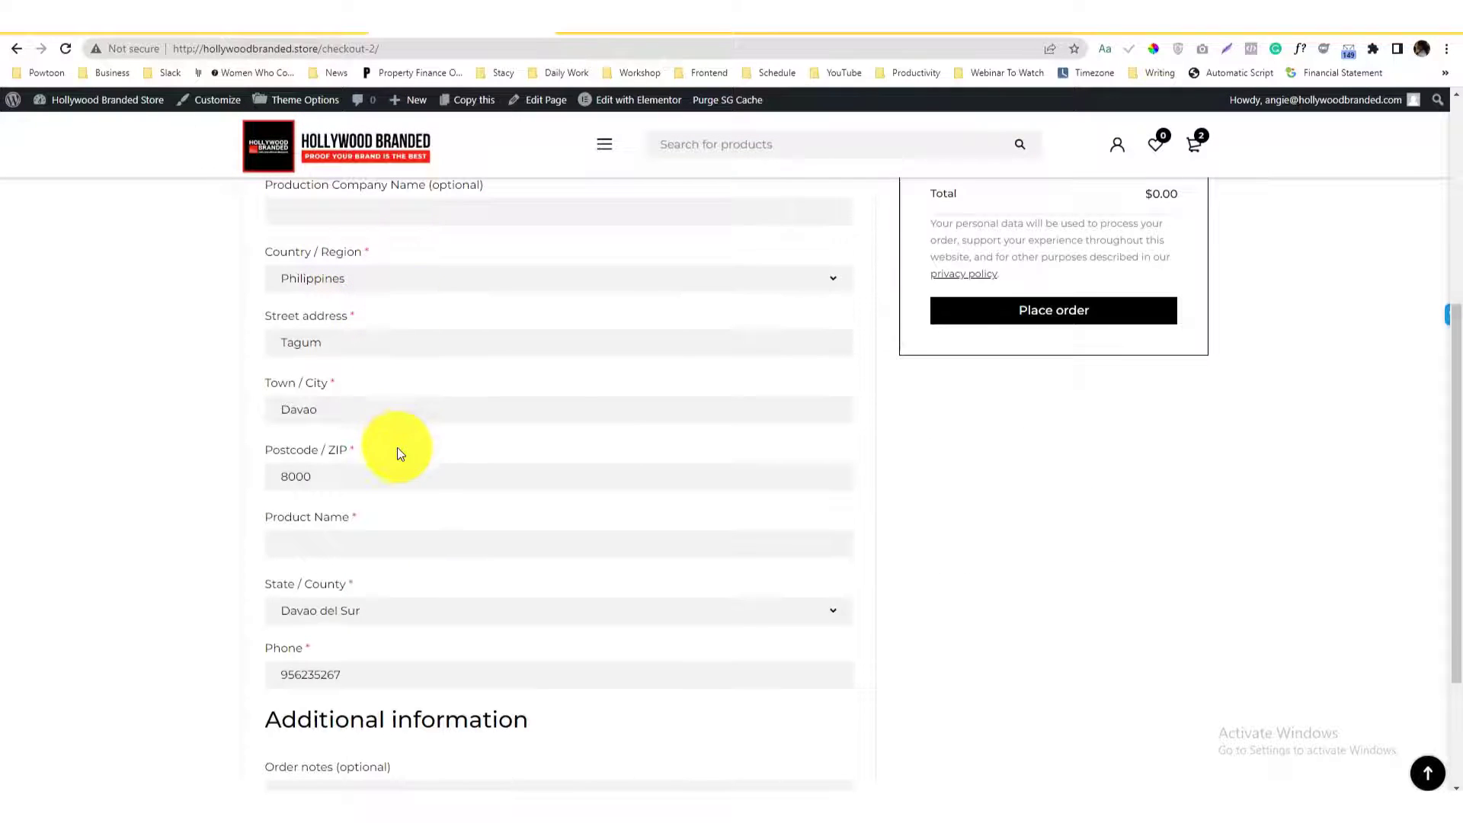
{"action": "scroll", "coordinate": [400, 454], "scroll_direction": "down", "scroll_amount": 2}
{"action": "scroll", "coordinate": [432, 434], "scroll_direction": "up", "scroll_amount": 5}
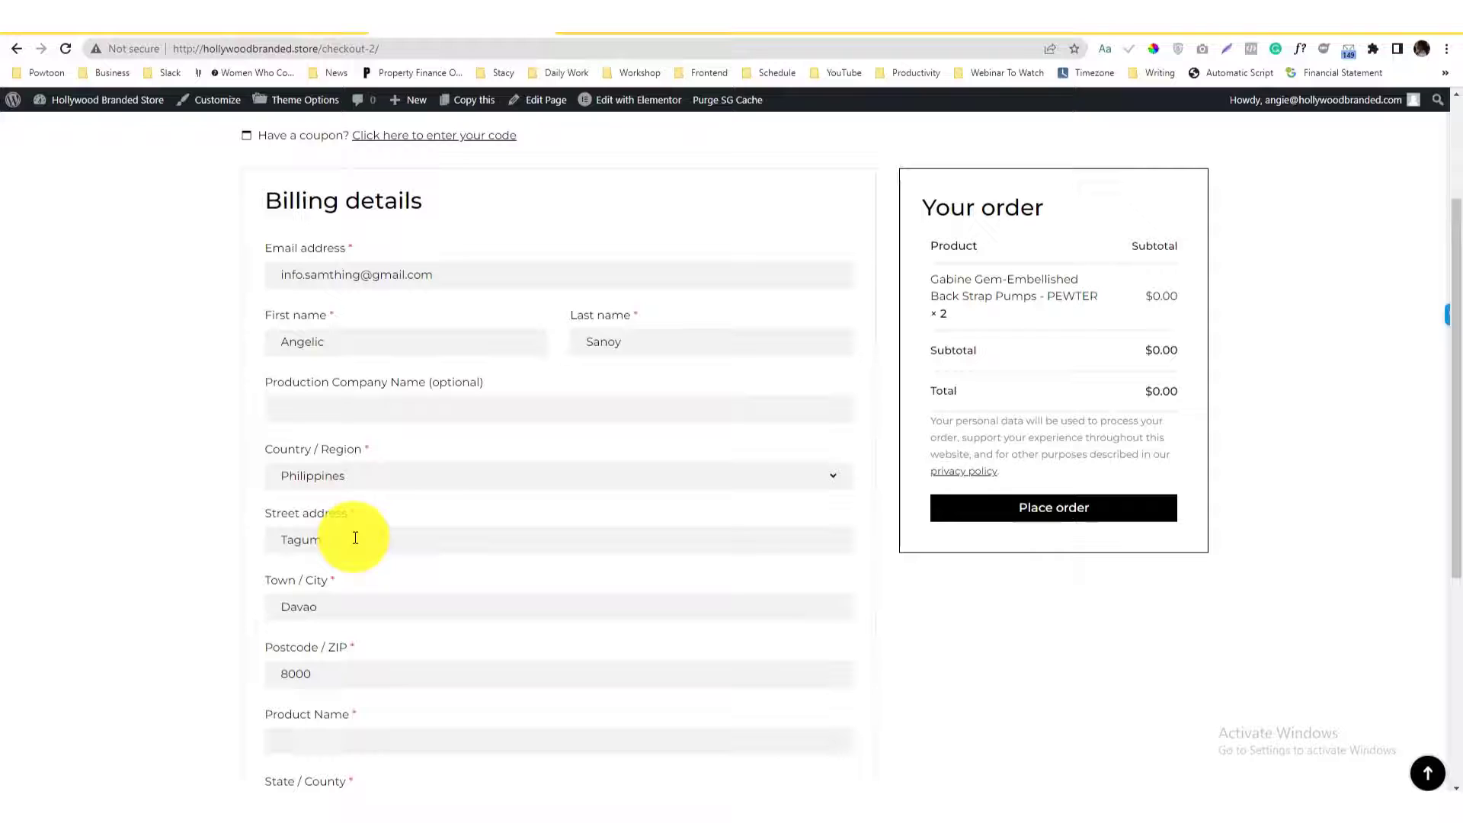
{"action": "scroll", "coordinate": [780, 361], "scroll_direction": "down", "scroll_amount": 5}
{"action": "scroll", "coordinate": [780, 361], "scroll_direction": "up", "scroll_amount": 5}
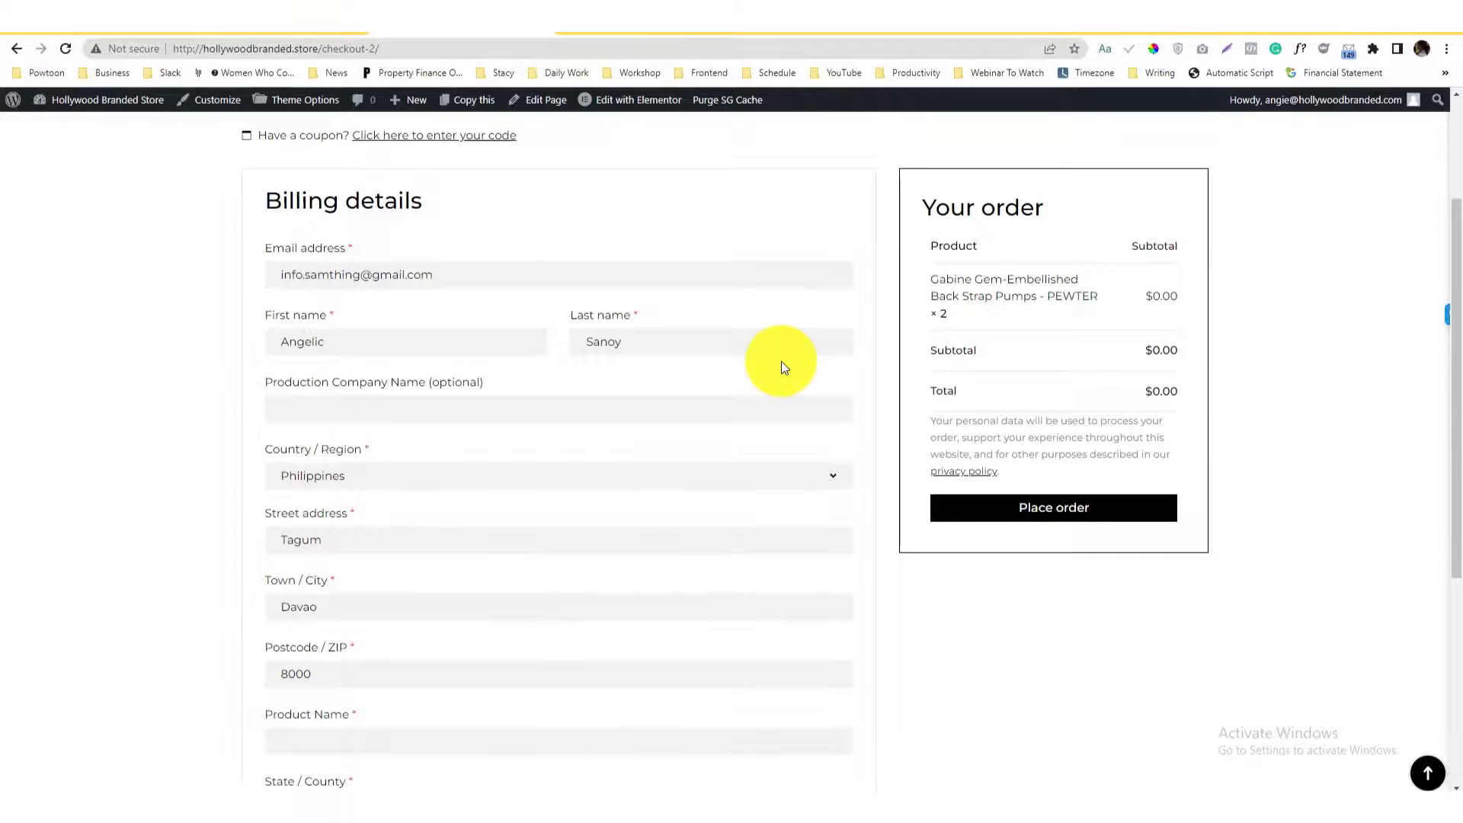
{"action": "scroll", "coordinate": [780, 361], "scroll_direction": "down", "scroll_amount": 5}
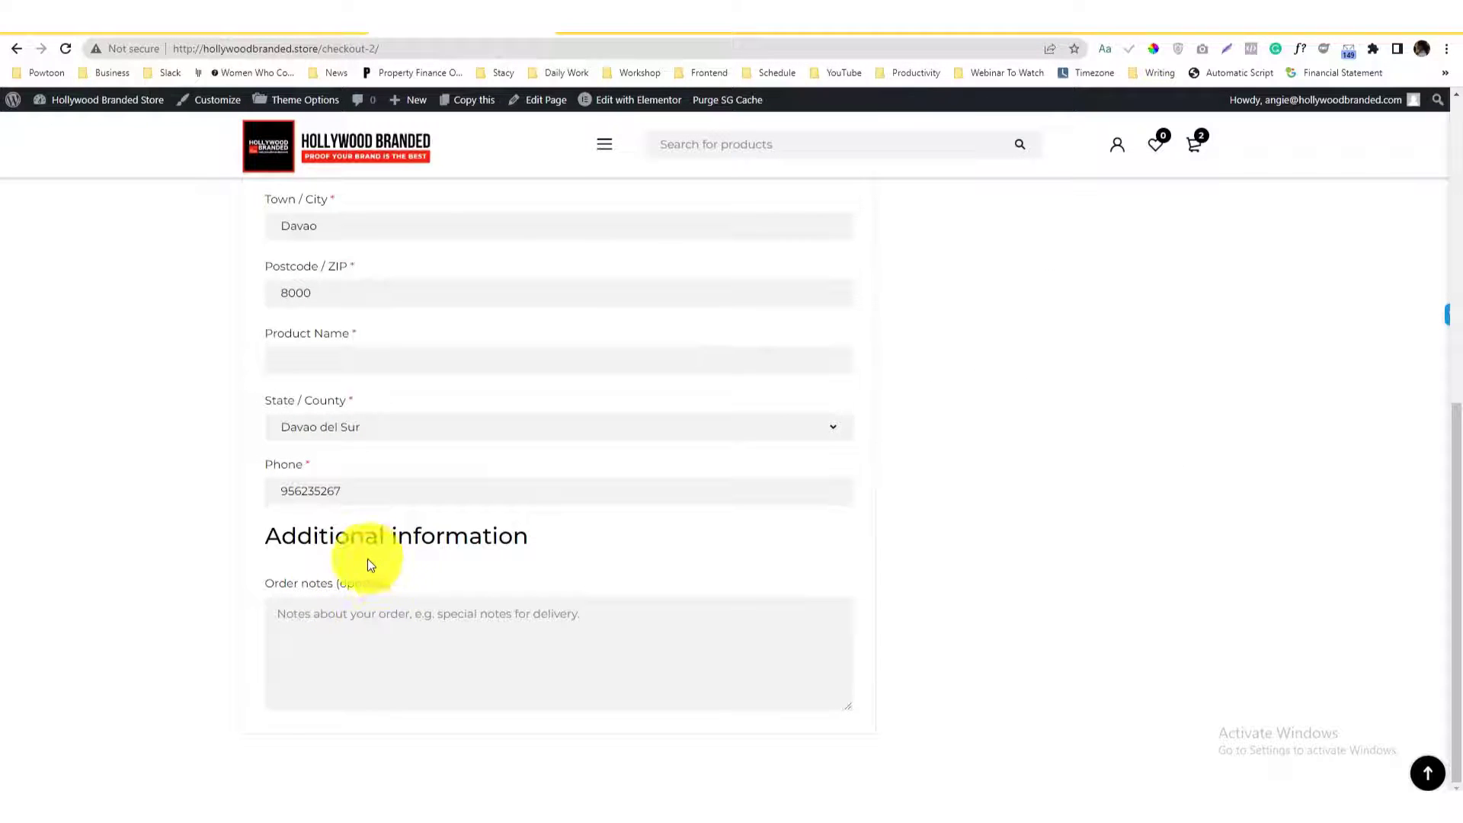
{"action": "left_click", "coordinate": [367, 601]}
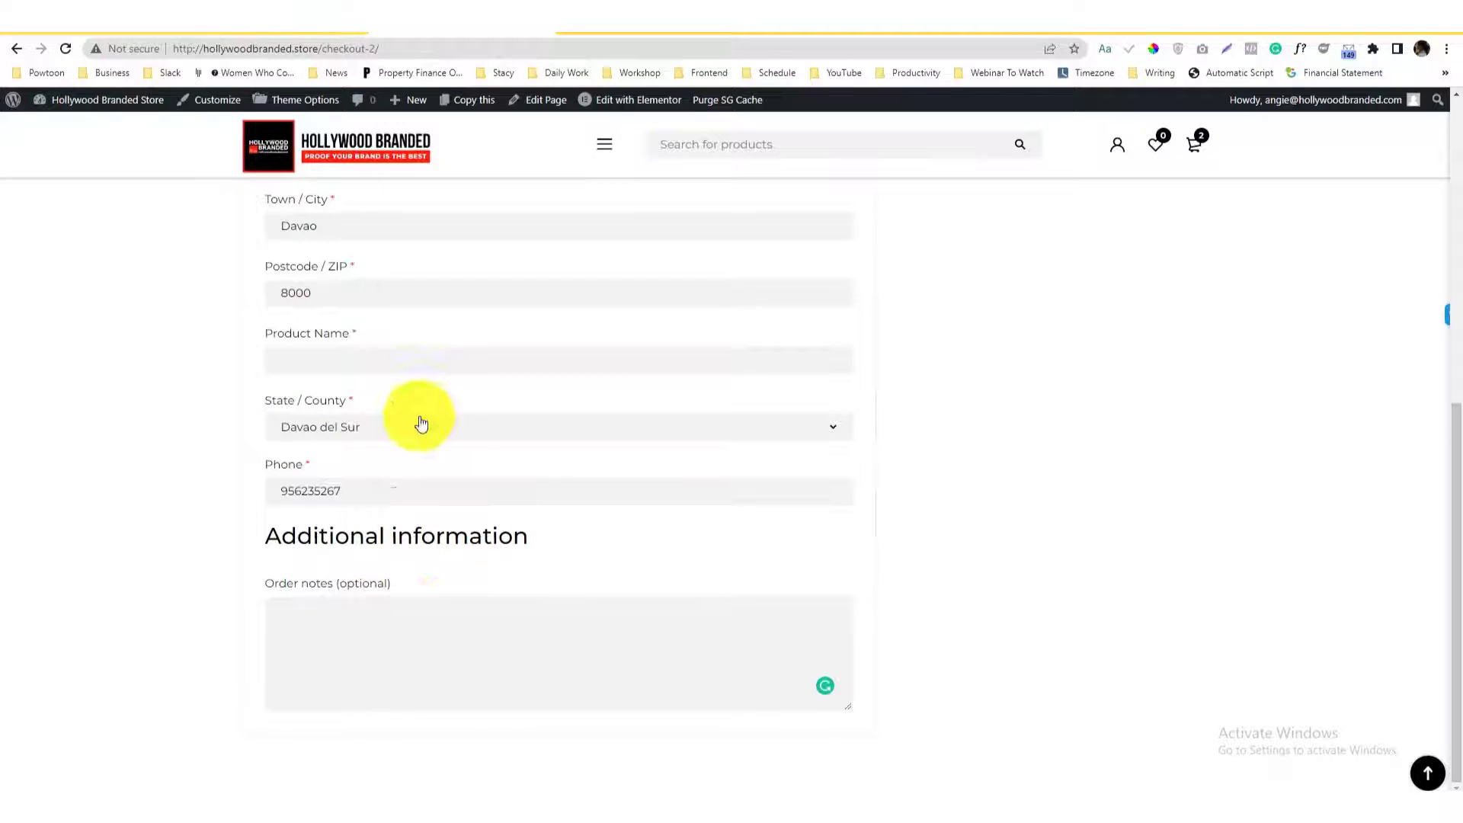
Step: Disable the order_comments Order Notes field under Additional Fields and save the changes
{"action": "key", "text": "ctrl+Tab"}
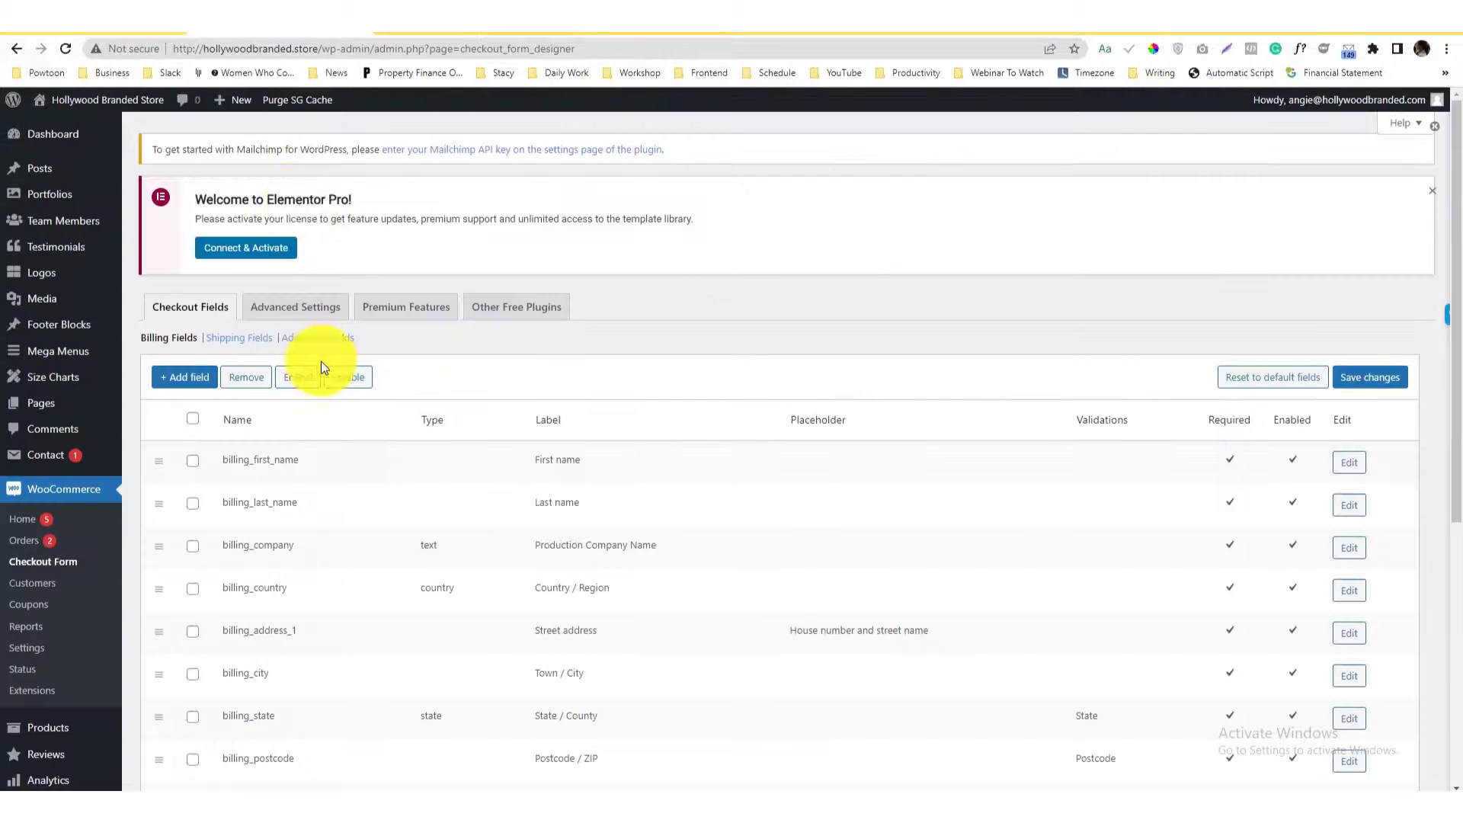
{"action": "left_click", "coordinate": [314, 340]}
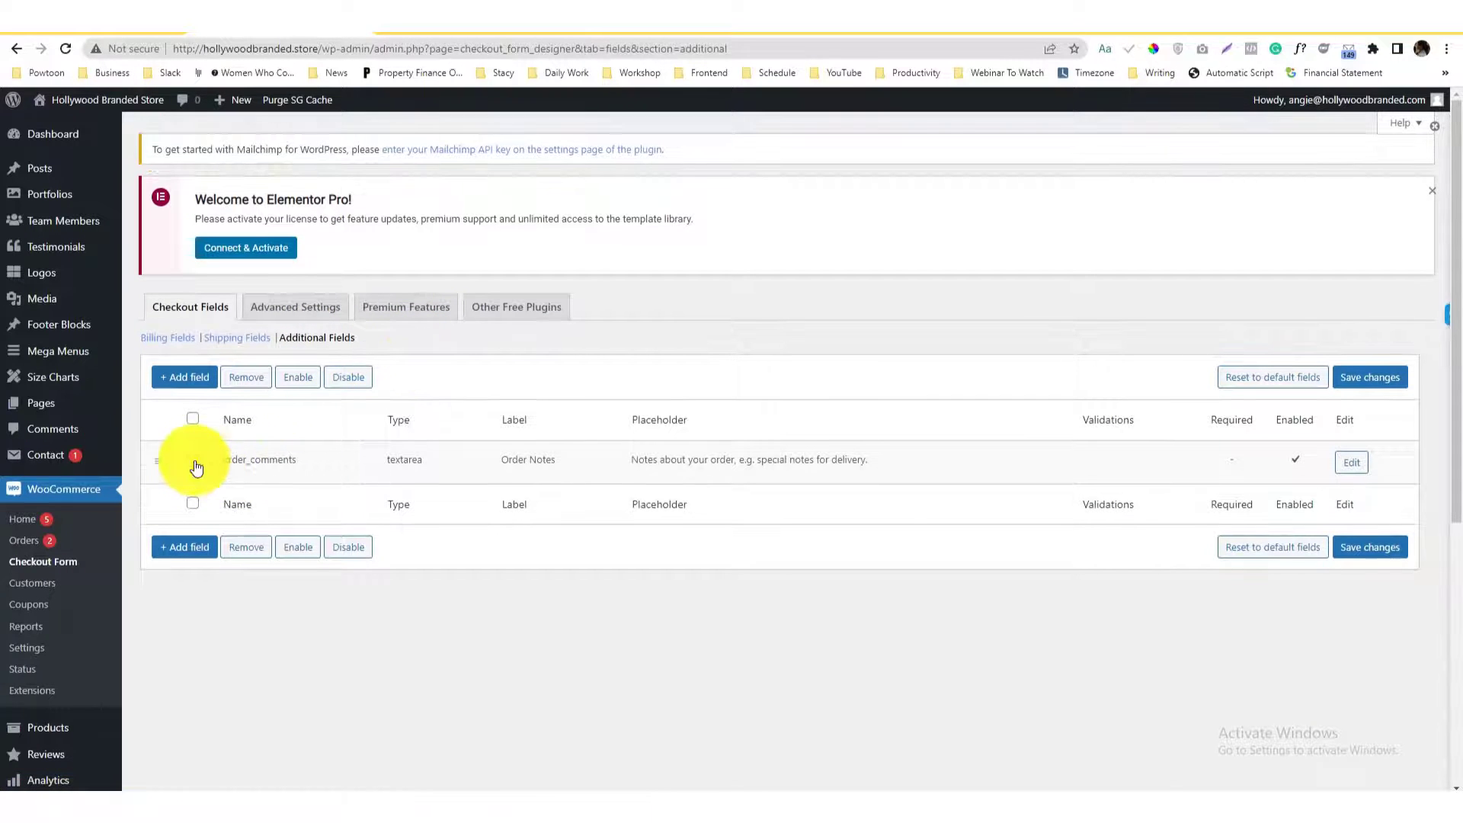
{"action": "left_click", "coordinate": [196, 467]}
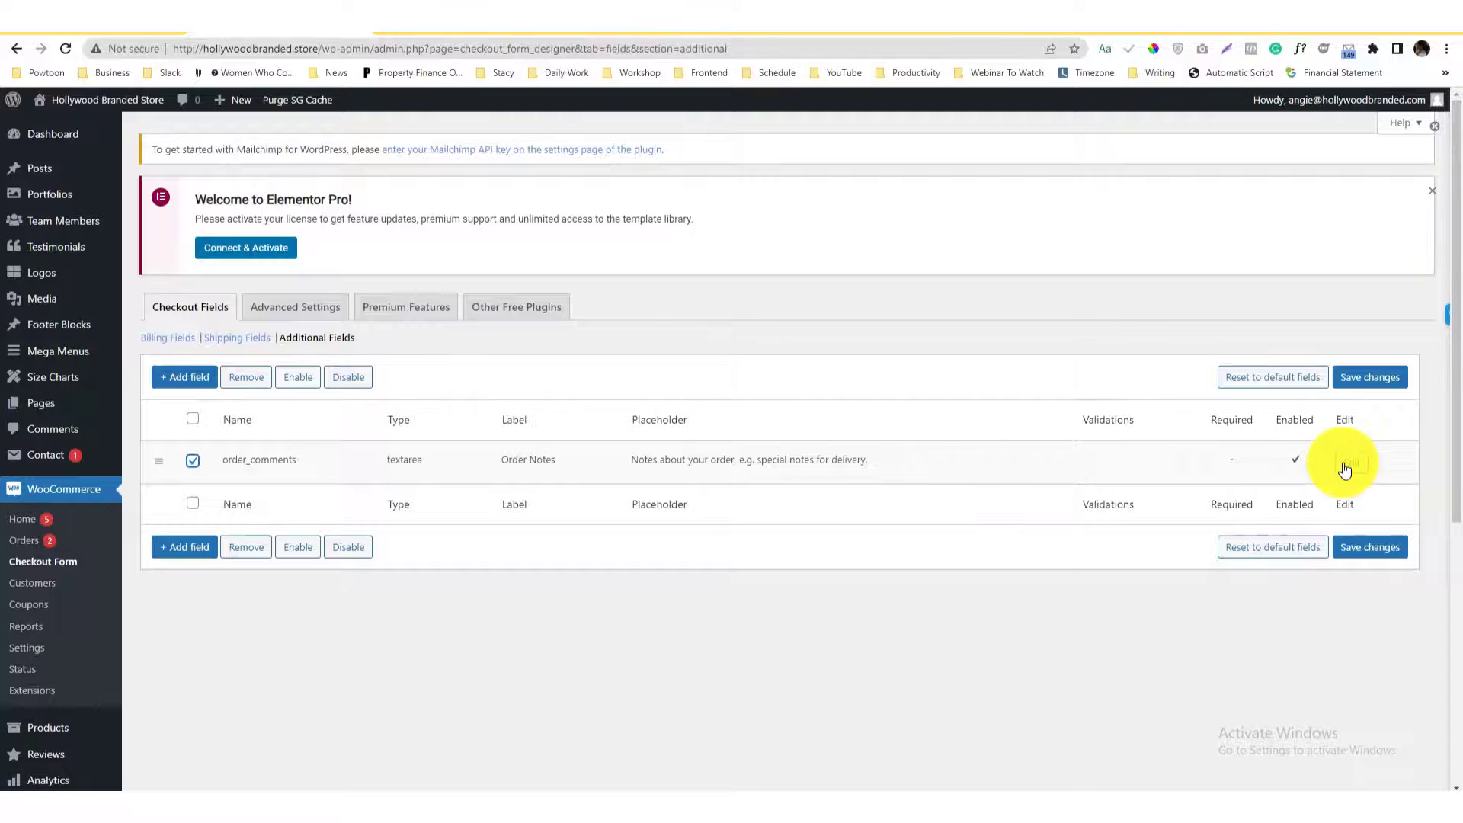
{"action": "left_click", "coordinate": [1346, 463]}
{"action": "scroll", "coordinate": [688, 552], "scroll_direction": "down", "scroll_amount": 1}
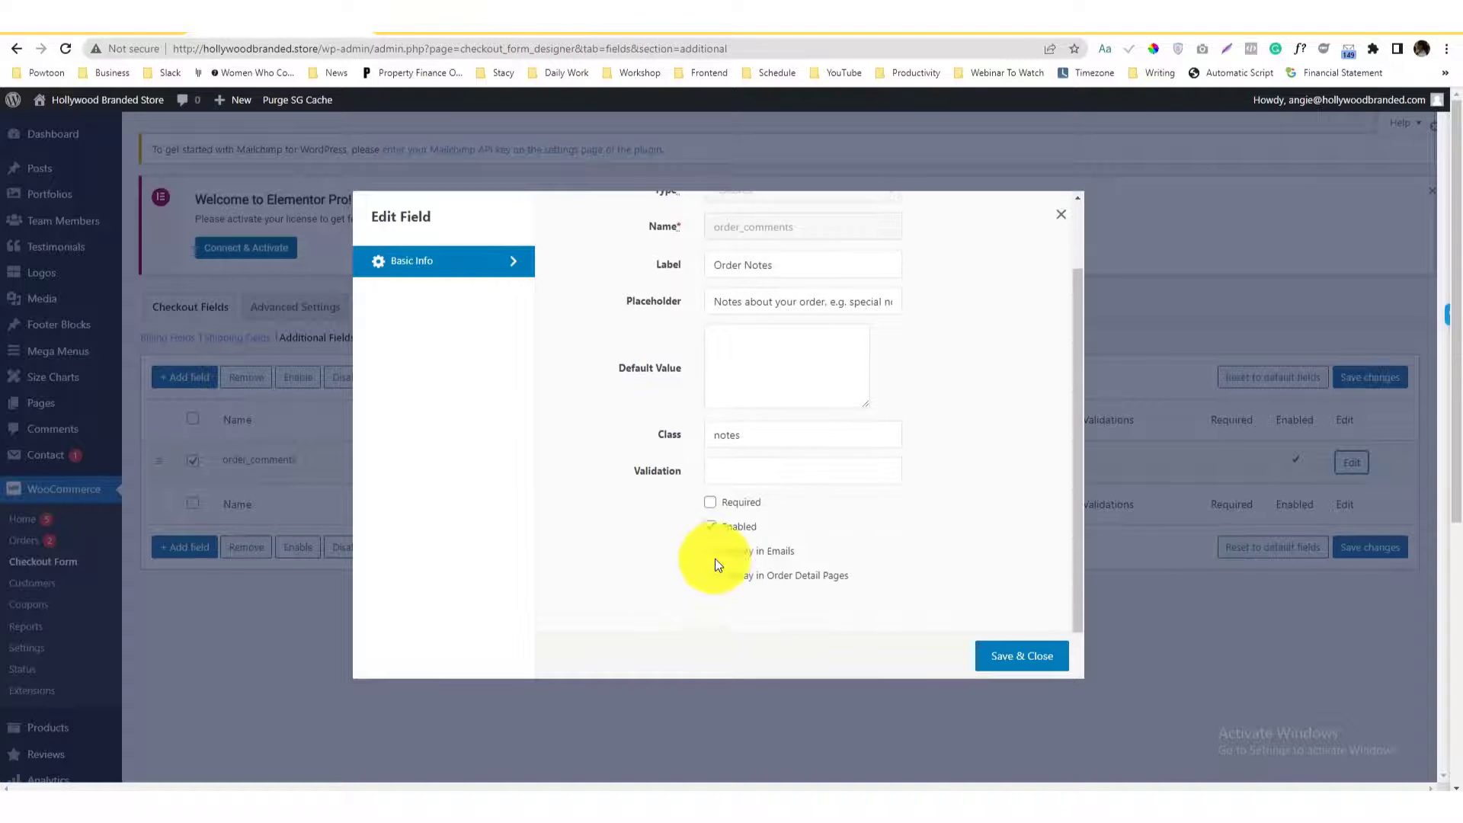
{"action": "left_click", "coordinate": [709, 526]}
{"action": "left_click", "coordinate": [1039, 652]}
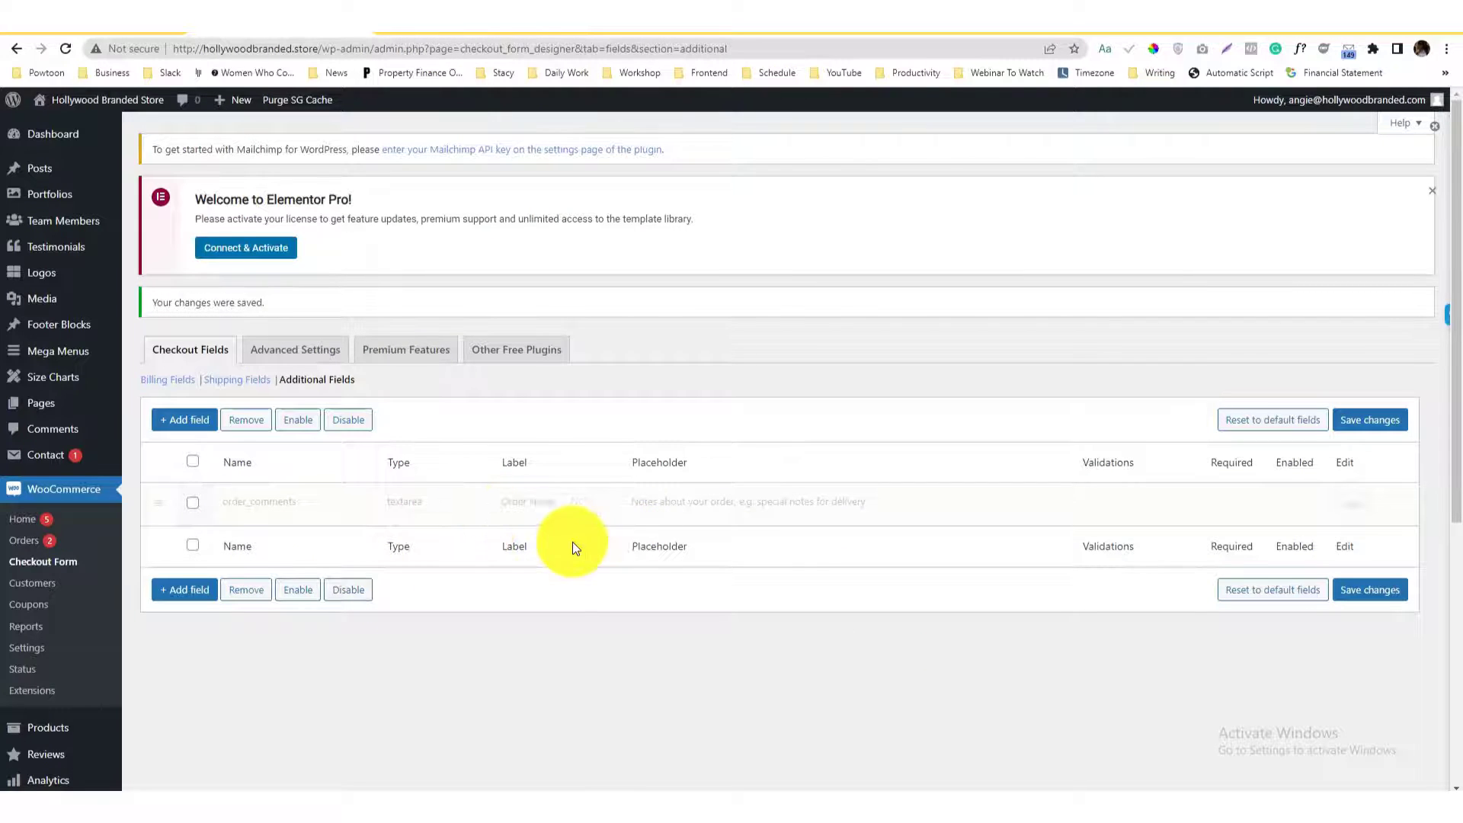
{"action": "left_click", "coordinate": [1361, 604]}
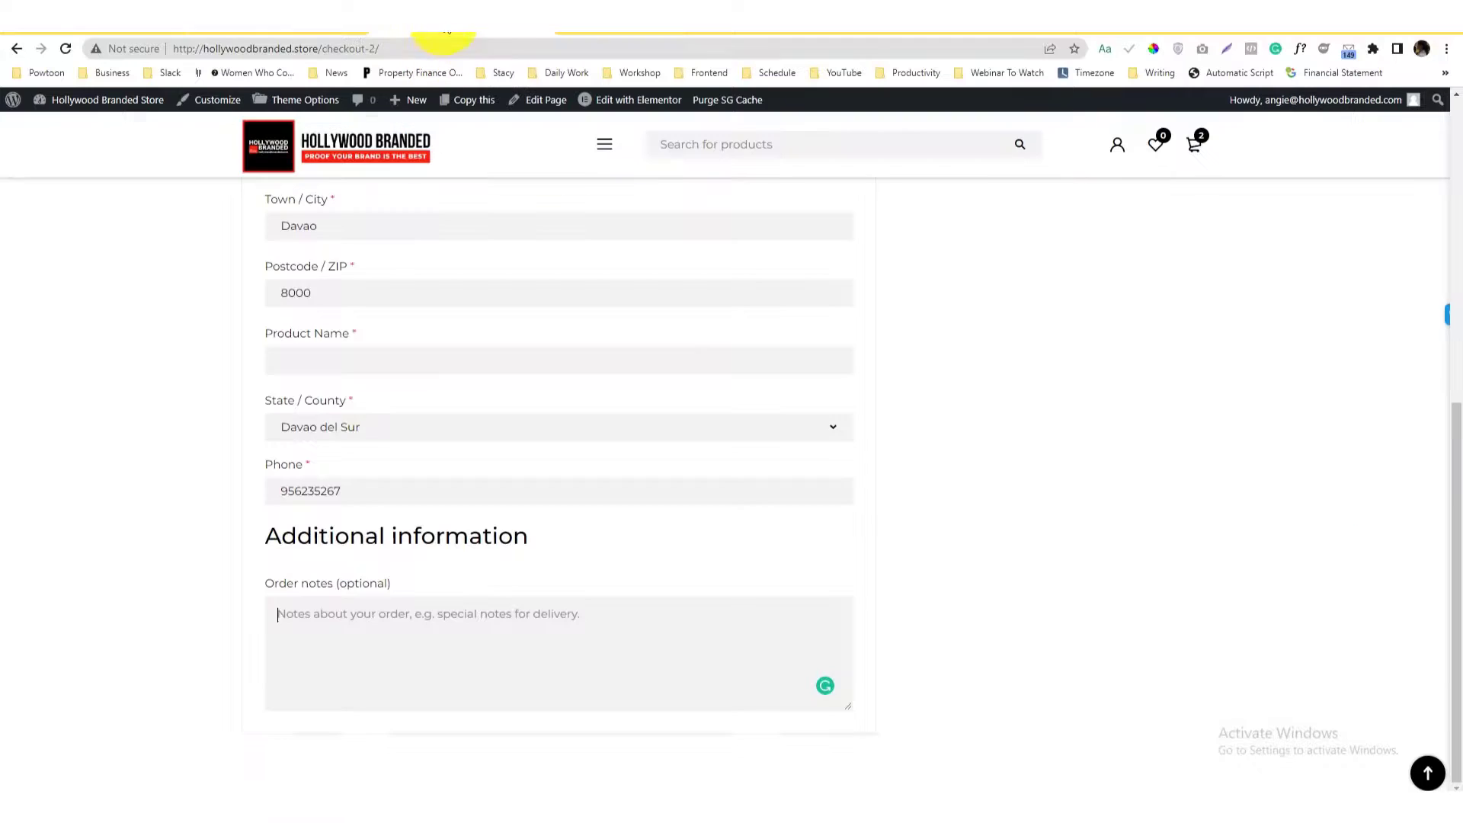
Step: Reload the checkout page to confirm the order notes box is gone, then return to the designer
{"action": "left_click", "coordinate": [435, 48]}
{"action": "key", "text": "Return"}
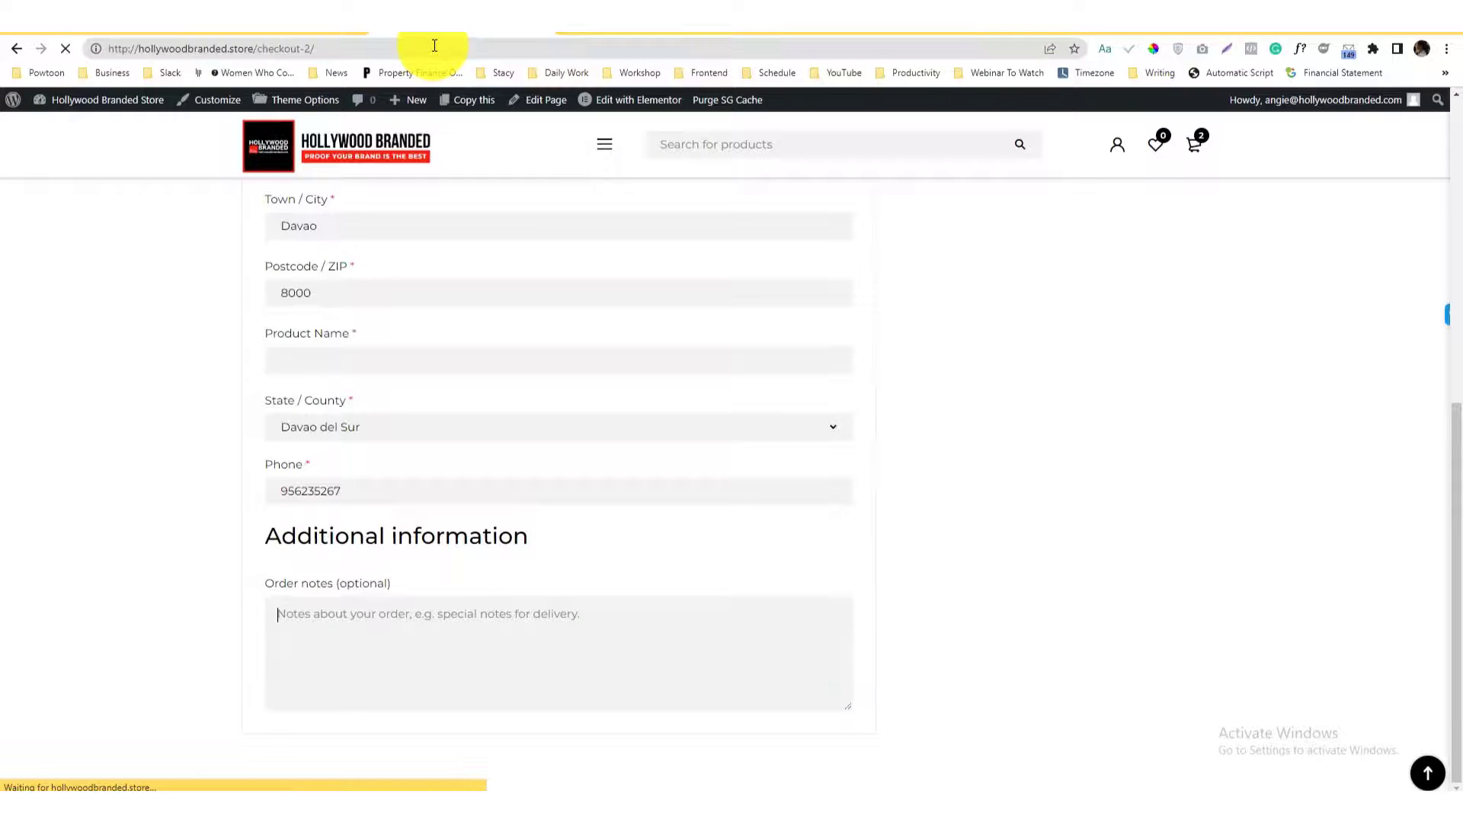
{"action": "scroll", "coordinate": [456, 328], "scroll_direction": "down", "scroll_amount": 5}
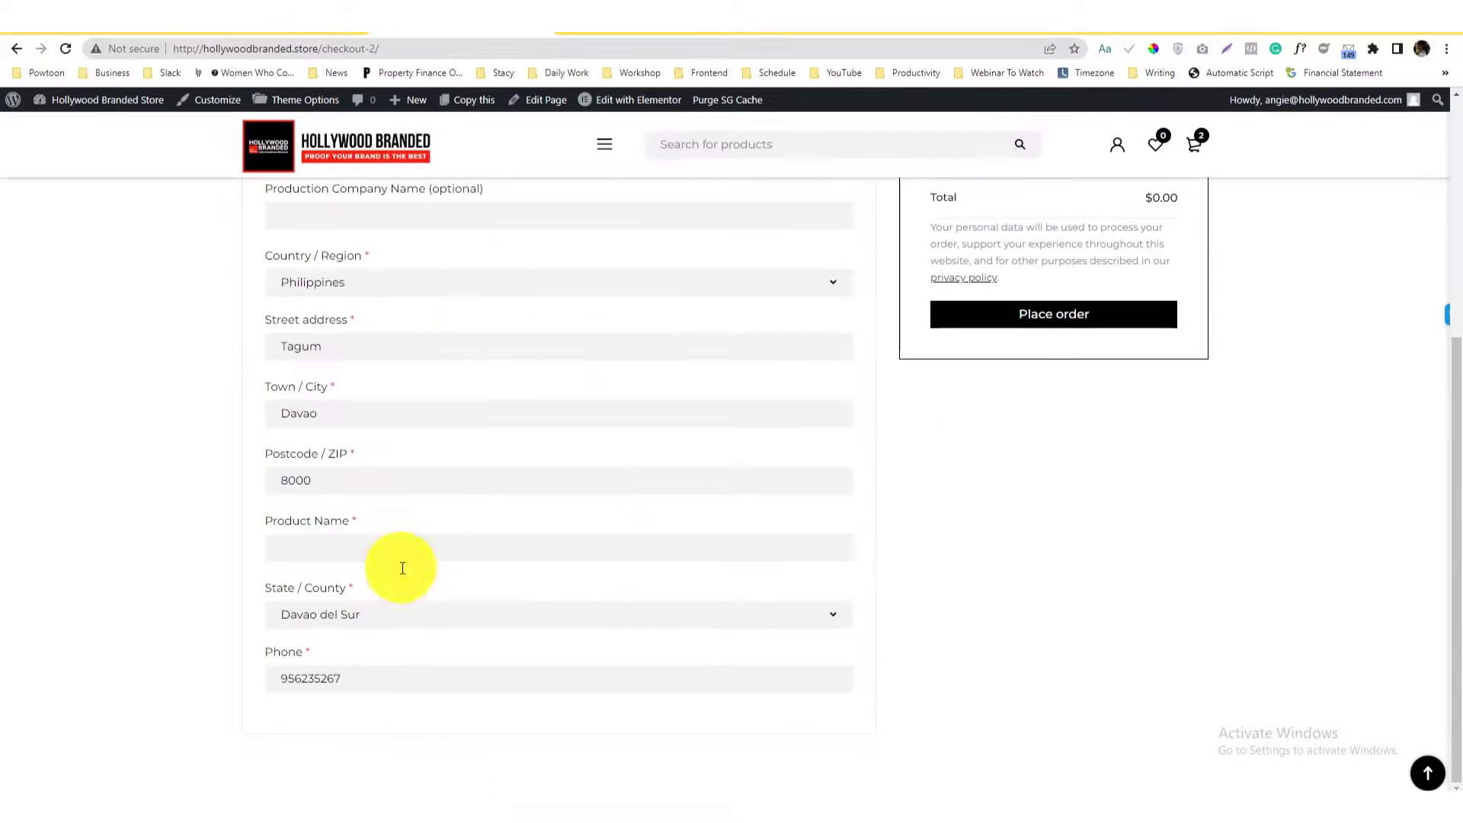
{"action": "scroll", "coordinate": [376, 325], "scroll_direction": "up", "scroll_amount": 5}
{"action": "key", "text": "alt+Left"}
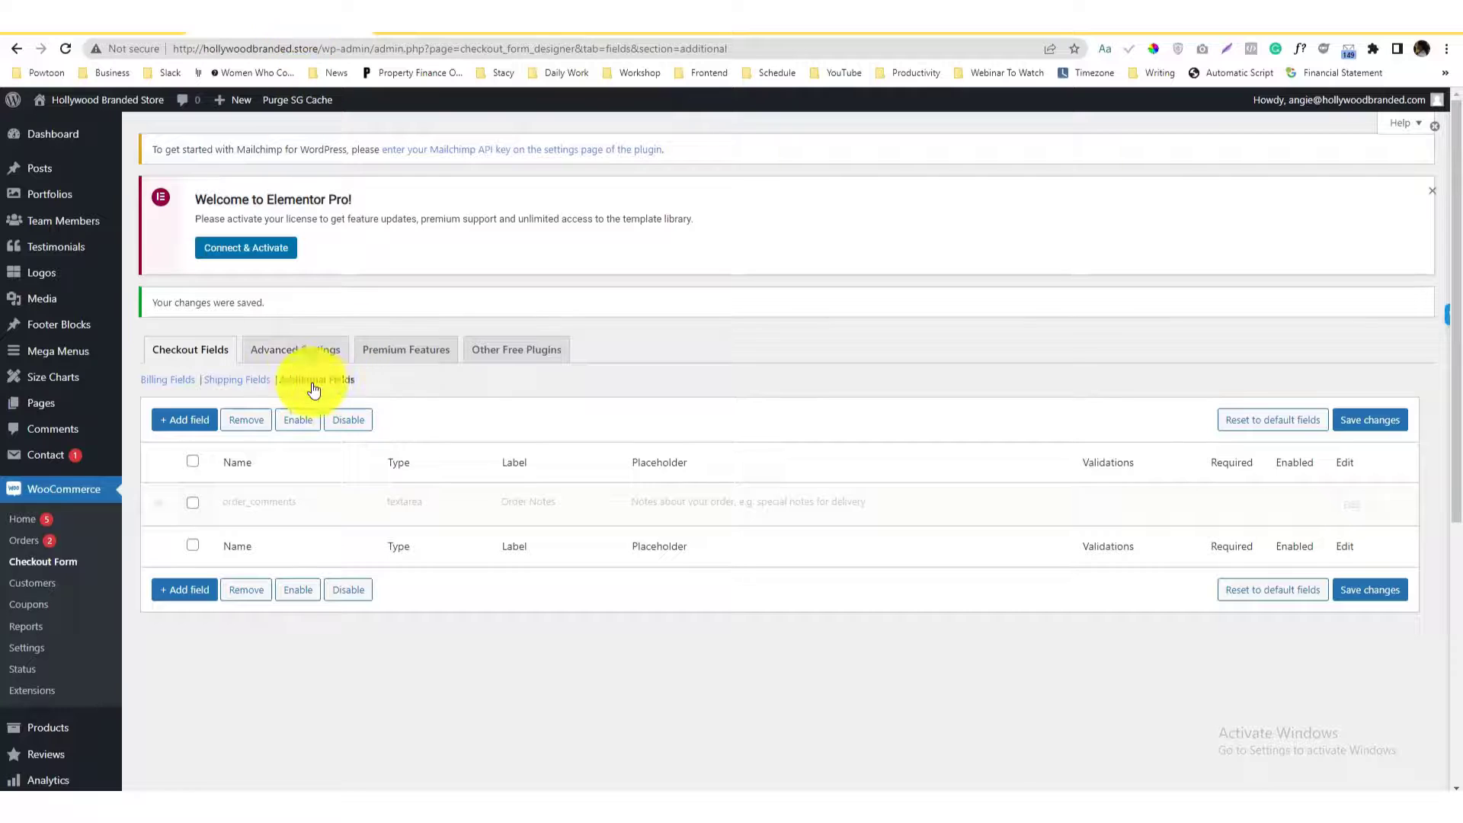
Step: Tick 'Enable class override for address fields' in Advanced Settings and save the override settings
{"action": "left_click", "coordinate": [295, 349]}
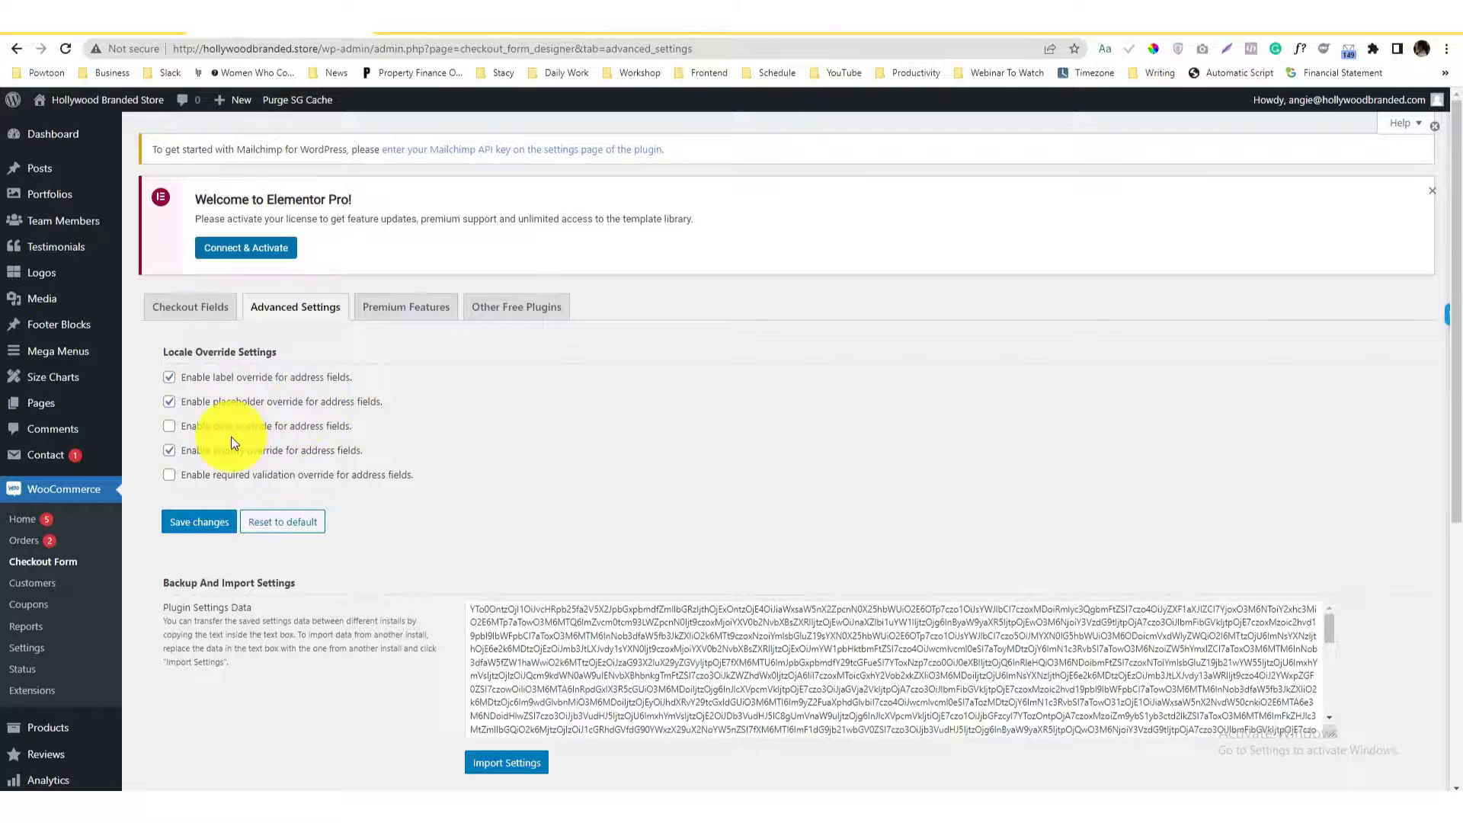
{"action": "left_click", "coordinate": [169, 427]}
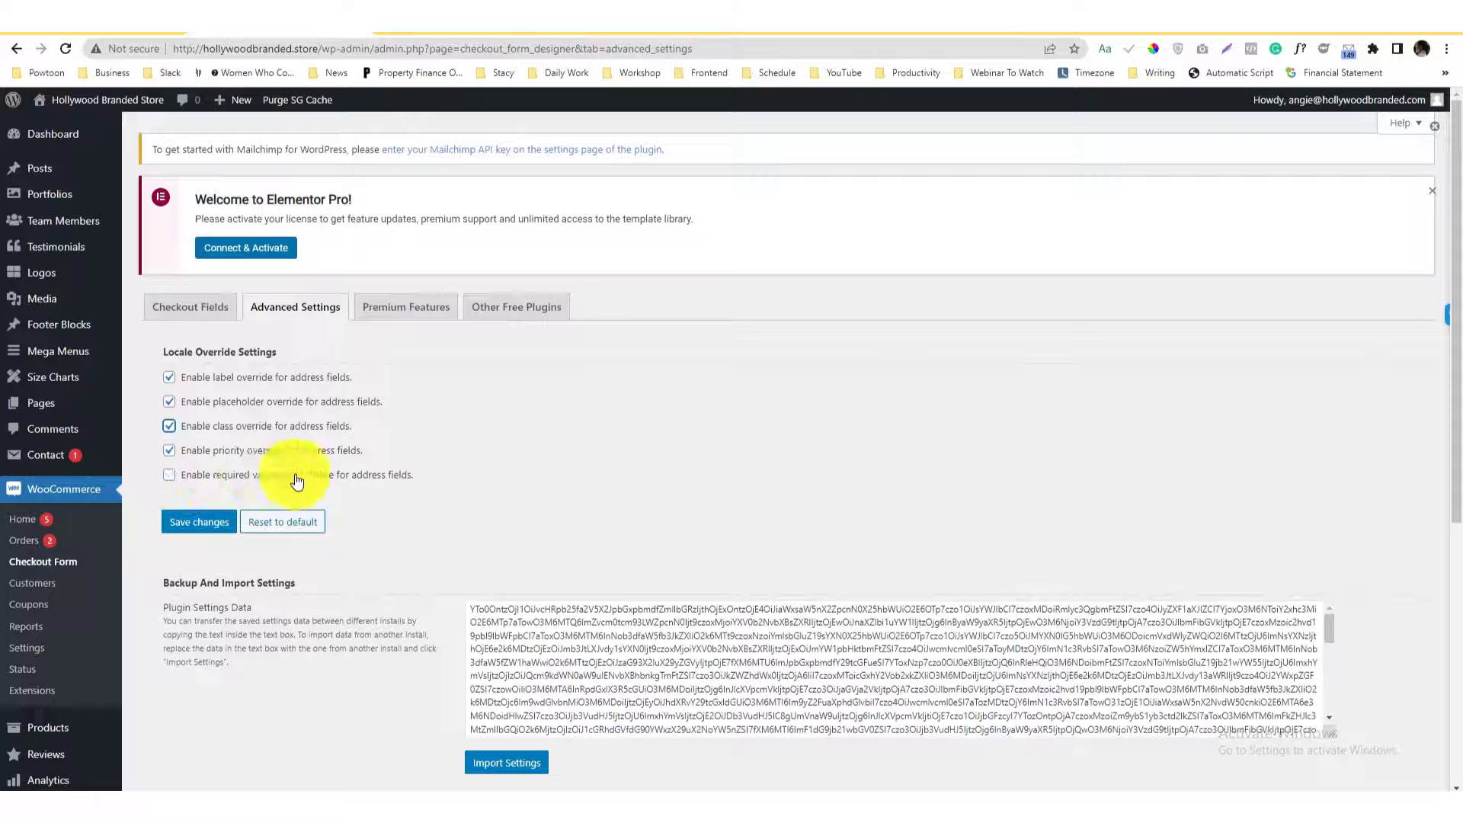
{"action": "scroll", "coordinate": [290, 480], "scroll_direction": "down", "scroll_amount": 5}
{"action": "scroll", "coordinate": [290, 476], "scroll_direction": "up", "scroll_amount": 5}
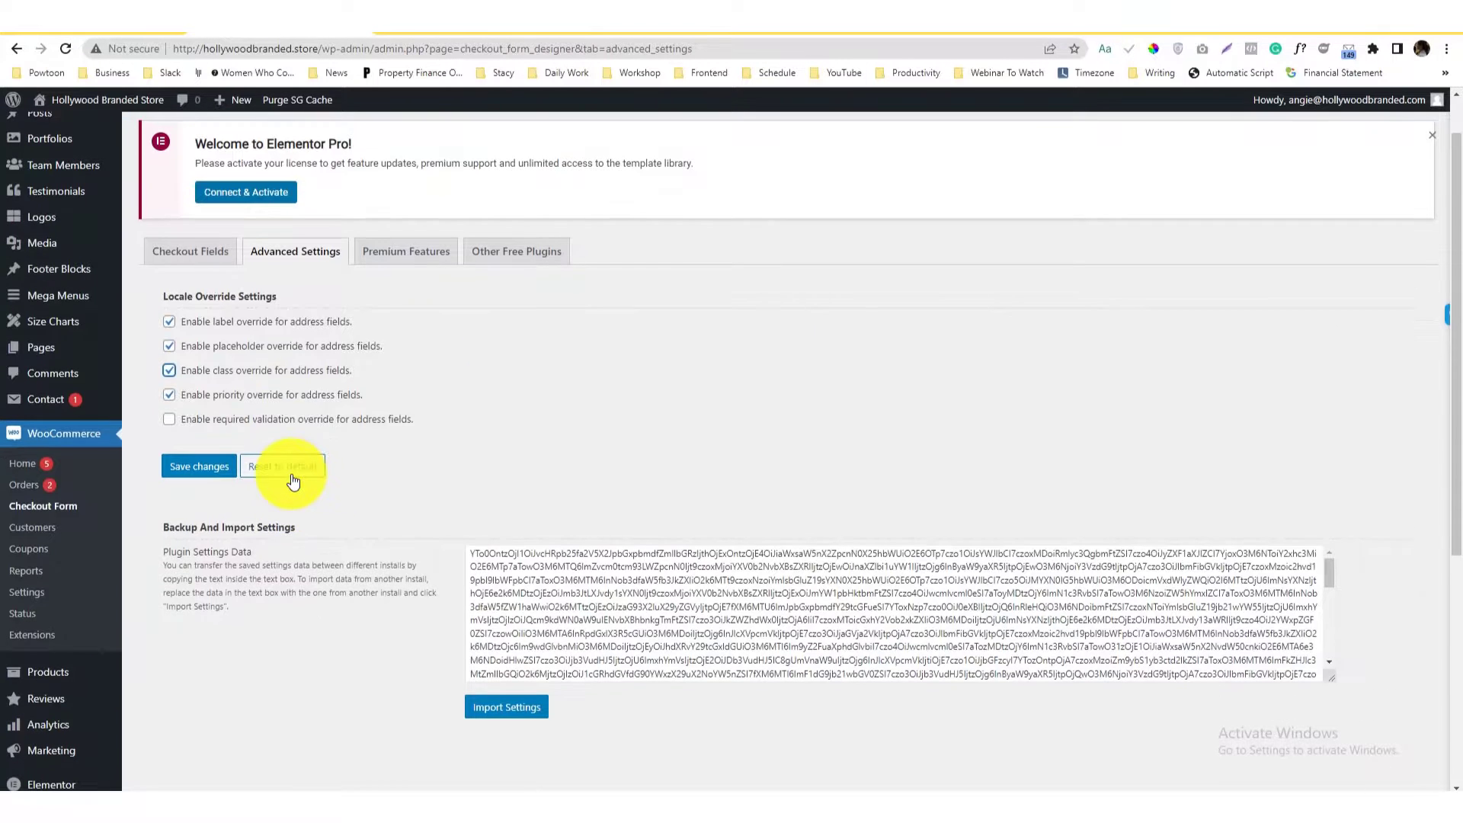
{"action": "left_click", "coordinate": [282, 466]}
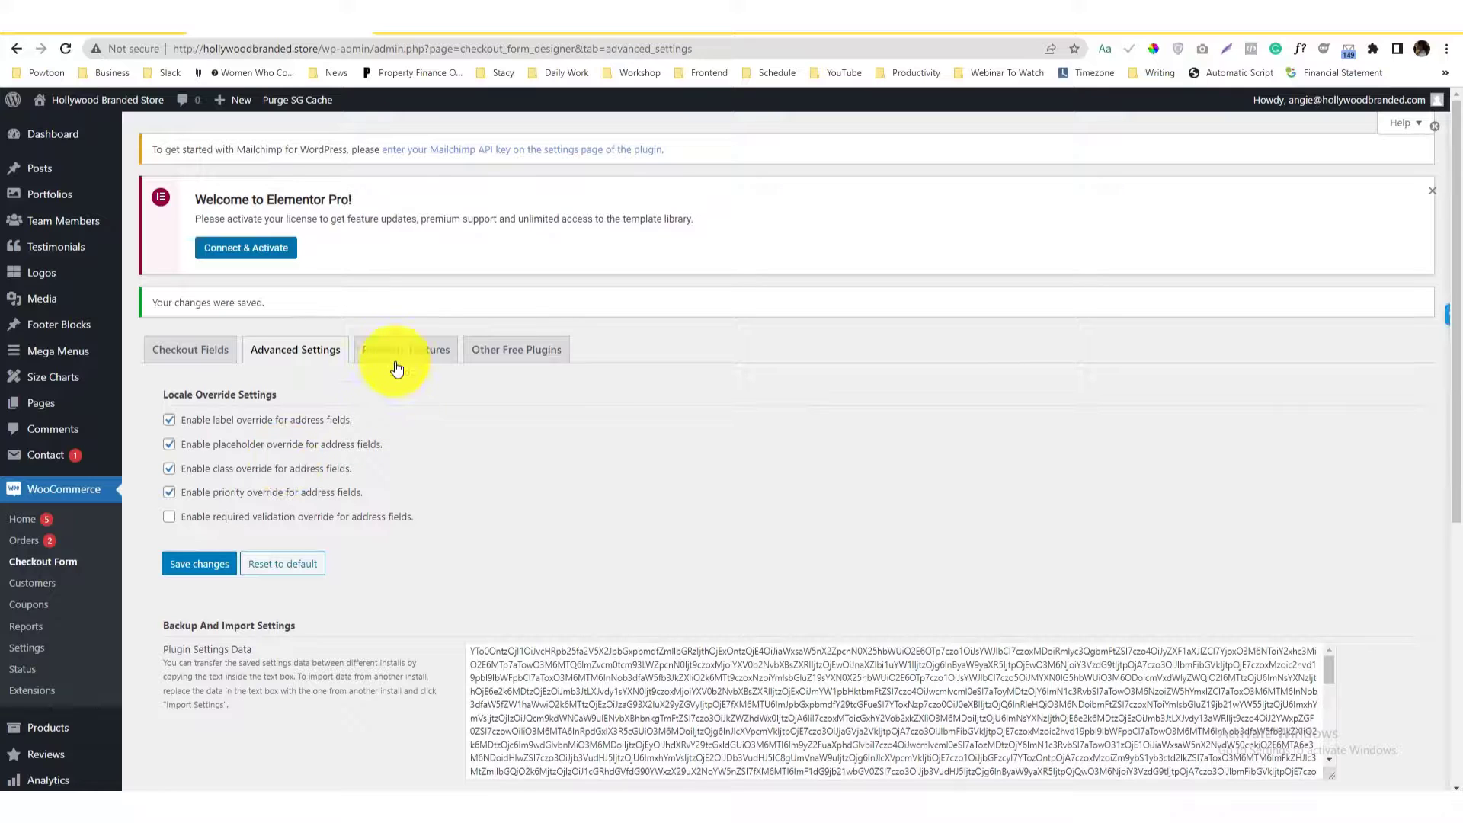
{"action": "scroll", "coordinate": [327, 431], "scroll_direction": "down", "scroll_amount": 5}
{"action": "scroll", "coordinate": [326, 431], "scroll_direction": "up", "scroll_amount": 5}
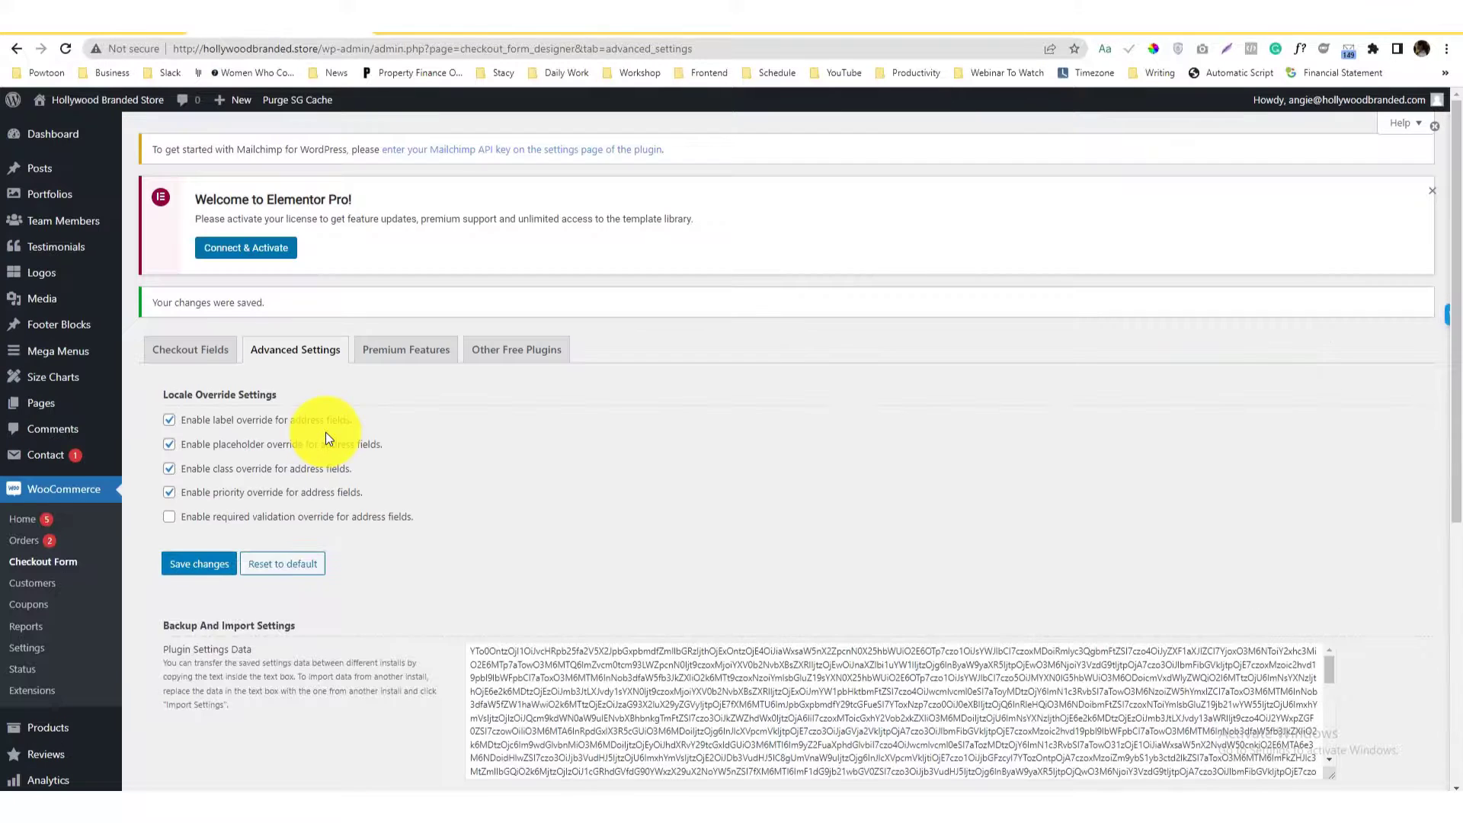
Step: Scroll through the Premium Features overview of available checkout field types
{"action": "left_click", "coordinate": [393, 369]}
{"action": "scroll", "coordinate": [389, 384], "scroll_direction": "down", "scroll_amount": 4}
{"action": "scroll", "coordinate": [390, 384], "scroll_direction": "down", "scroll_amount": 1}
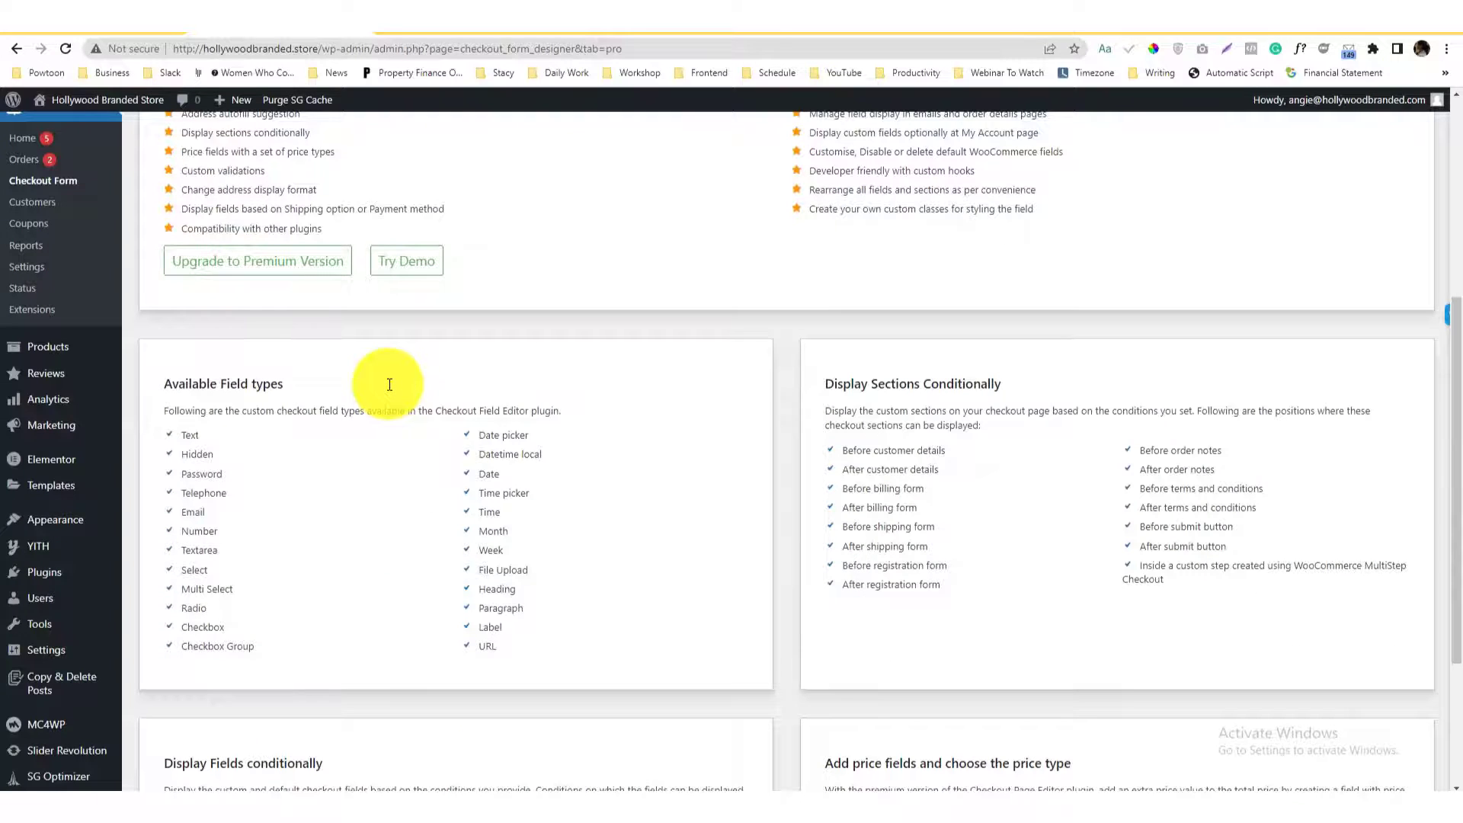
{"action": "scroll", "coordinate": [388, 384], "scroll_direction": "down", "scroll_amount": 3}
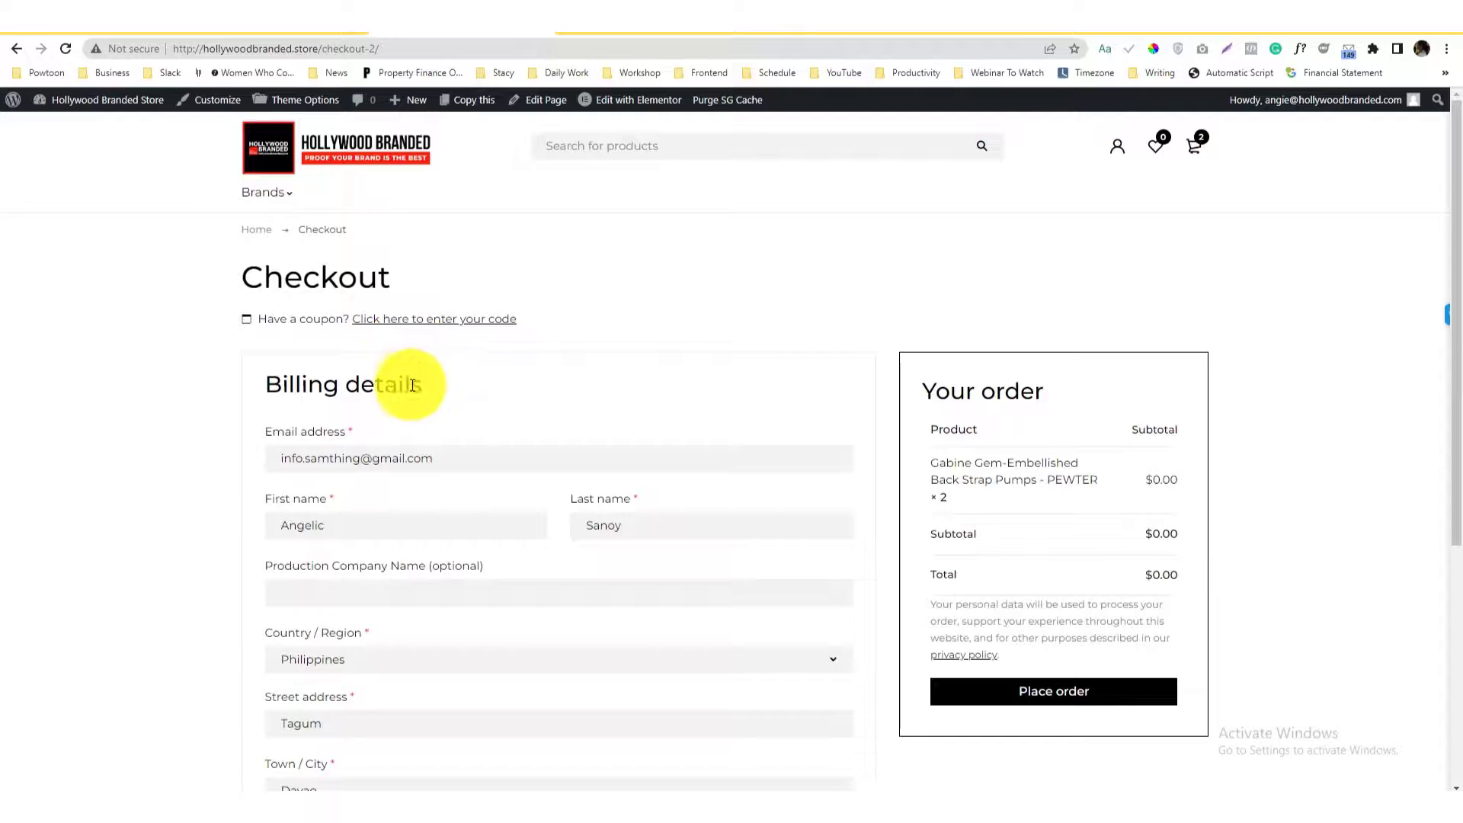
{"action": "scroll", "coordinate": [412, 384], "scroll_direction": "down", "scroll_amount": 5}
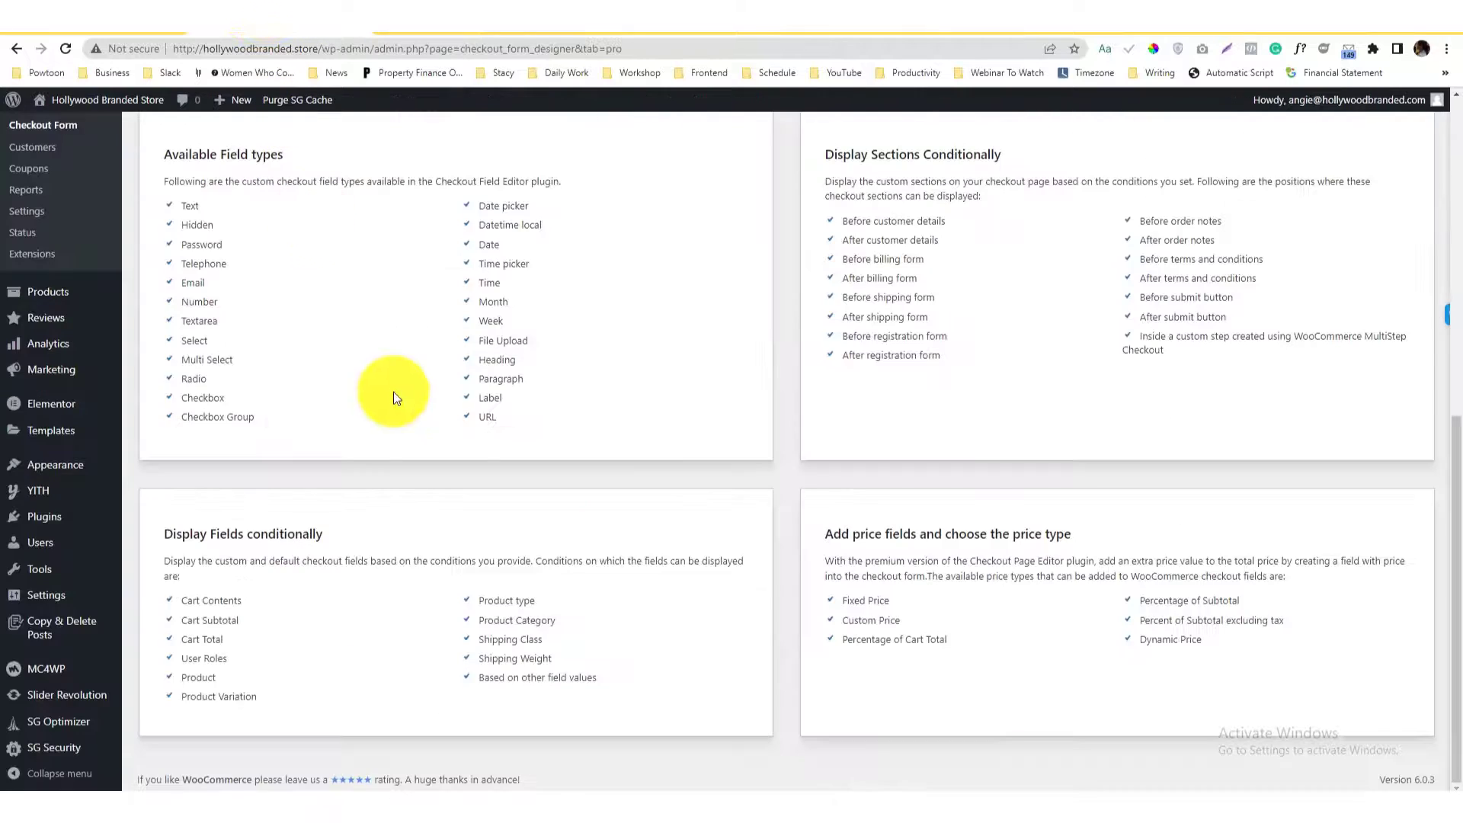
{"action": "scroll", "coordinate": [393, 392], "scroll_direction": "up", "scroll_amount": 4}
{"action": "scroll", "coordinate": [396, 398], "scroll_direction": "down", "scroll_amount": 5}
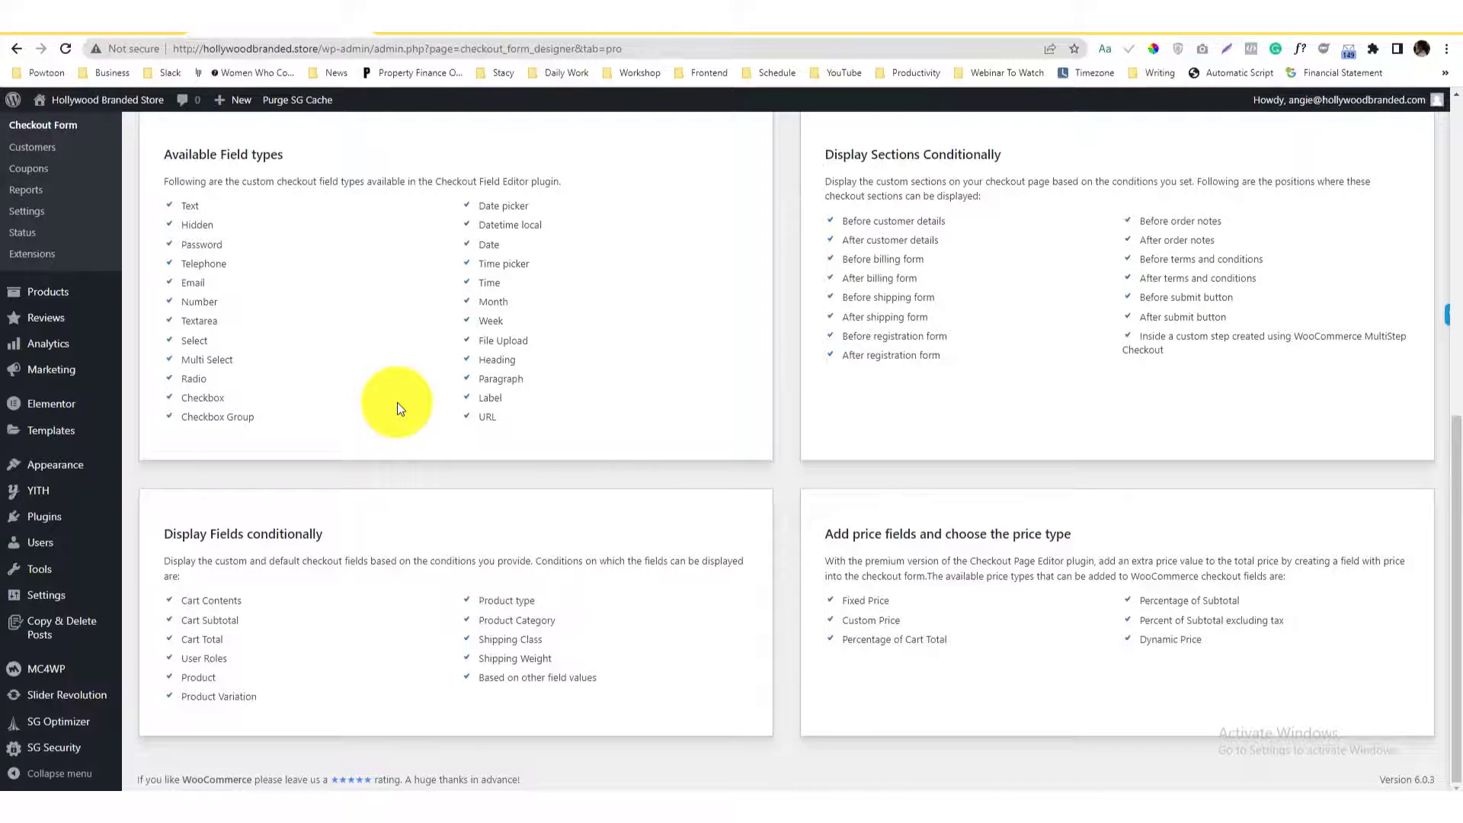
{"action": "scroll", "coordinate": [396, 403], "scroll_direction": "up", "scroll_amount": 5}
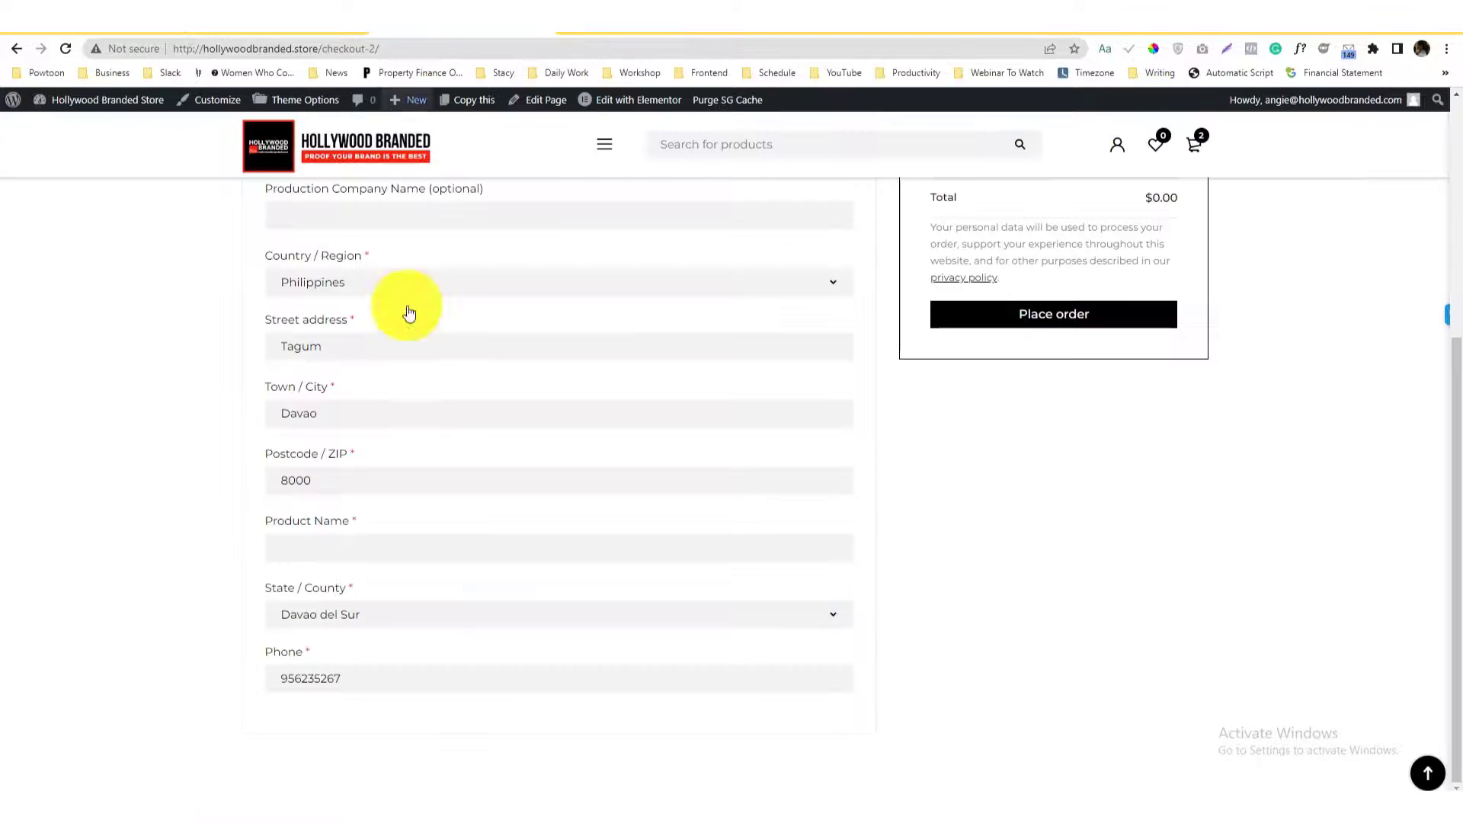
Step: Check the checkout Country / Region list, then highlight the File Upload field type in the settings
{"action": "left_click", "coordinate": [418, 288]}
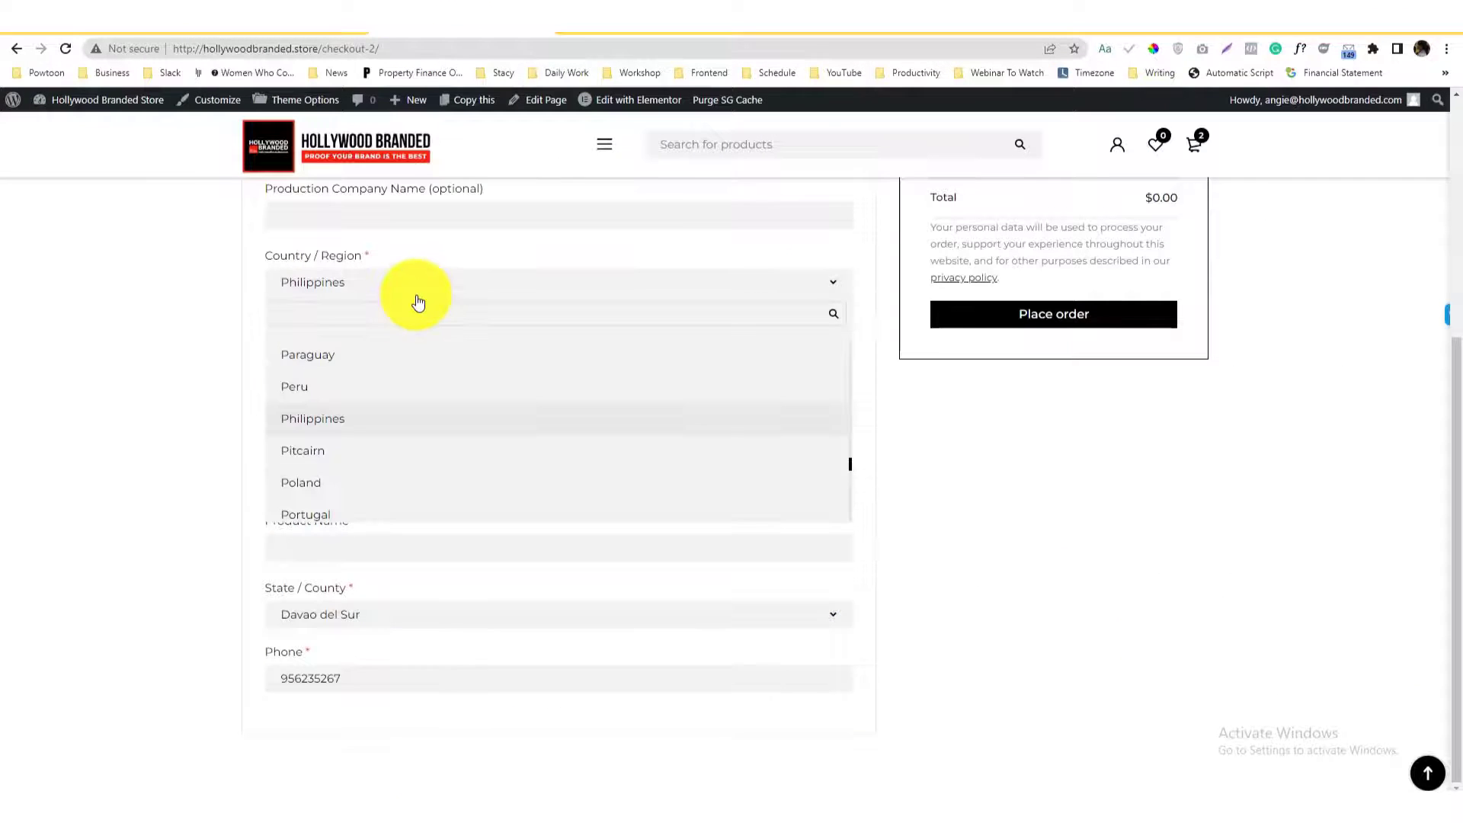
{"action": "left_click", "coordinate": [418, 288]}
{"action": "left_click", "coordinate": [329, 36]}
{"action": "scroll", "coordinate": [397, 343], "scroll_direction": "up", "scroll_amount": 3}
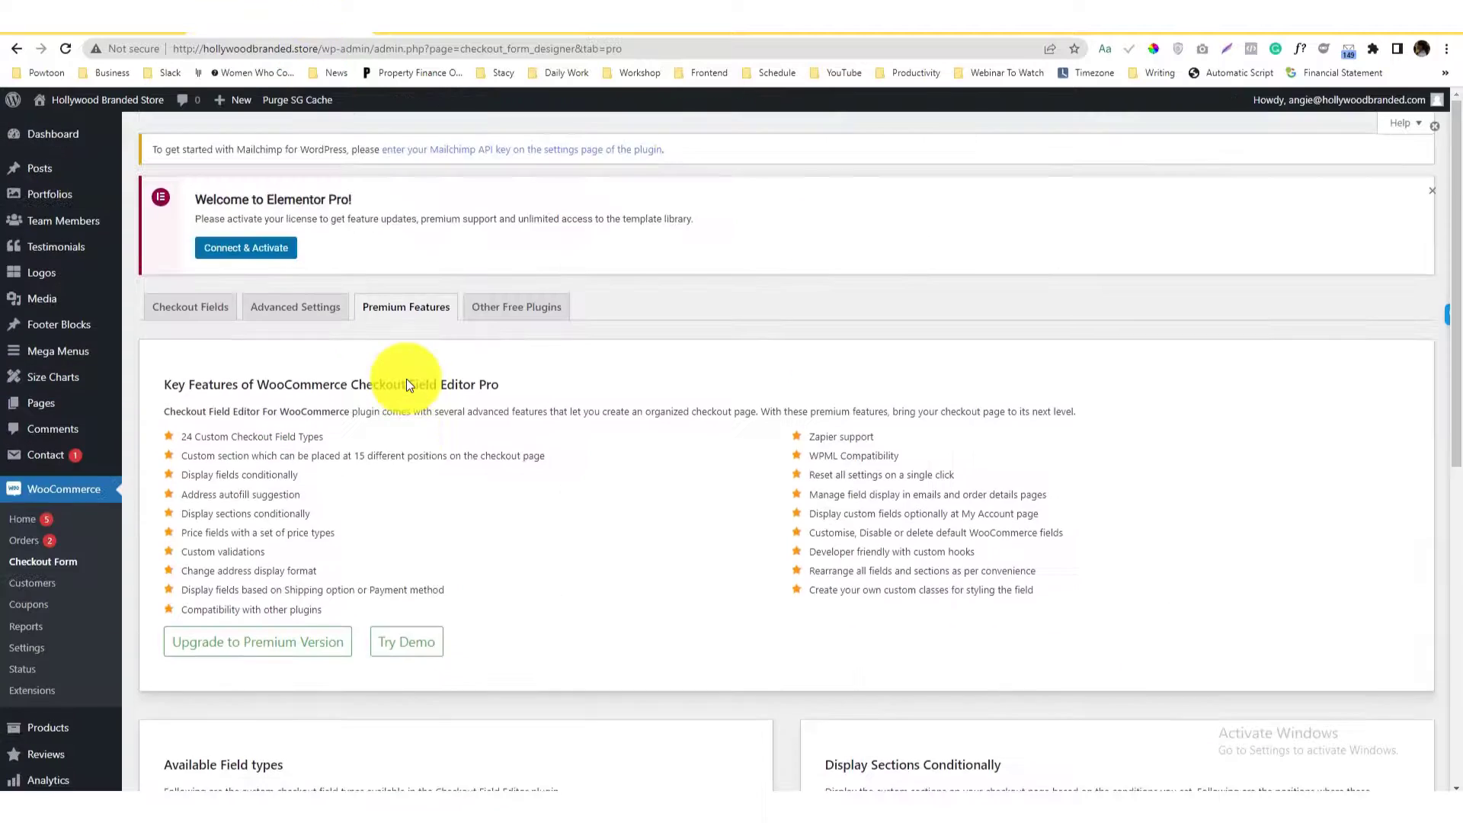
{"action": "scroll", "coordinate": [405, 378], "scroll_direction": "down", "scroll_amount": 8}
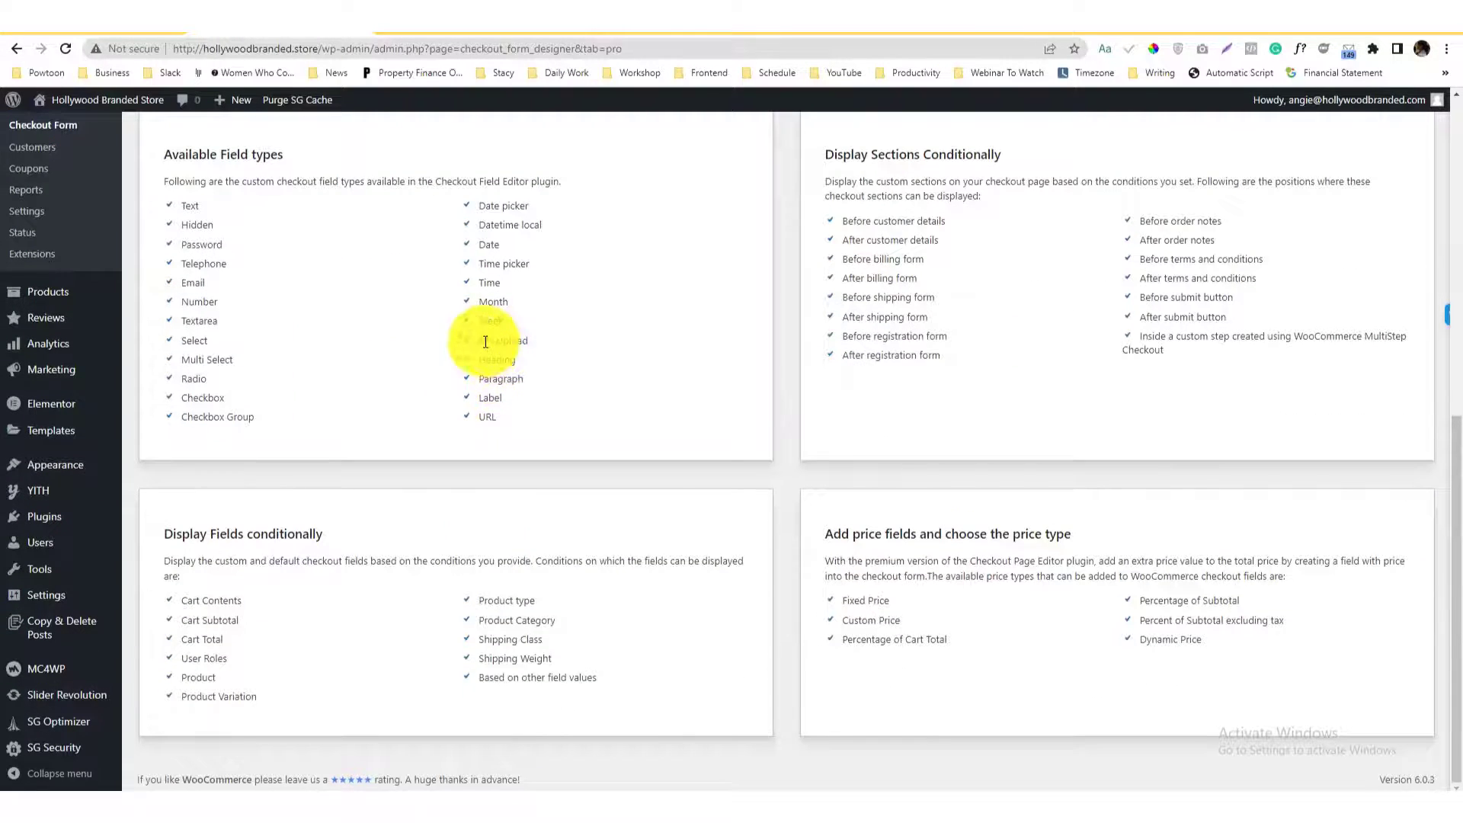
{"action": "left_click_drag", "start_coordinate": [477, 341], "coordinate": [531, 344]}
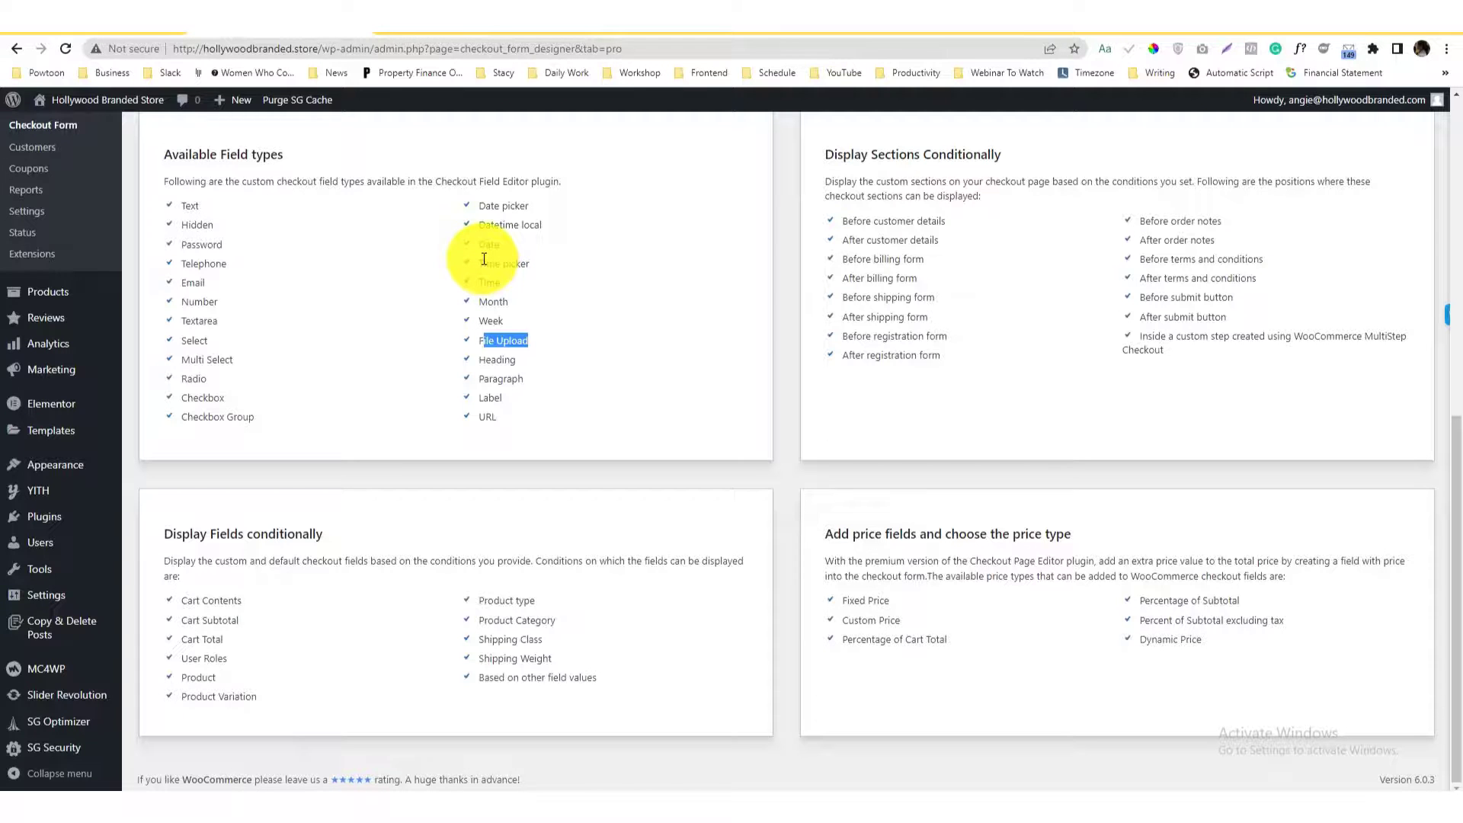
{"action": "scroll", "coordinate": [484, 259], "scroll_direction": "up", "scroll_amount": 5}
{"action": "left_click", "coordinate": [436, 32]}
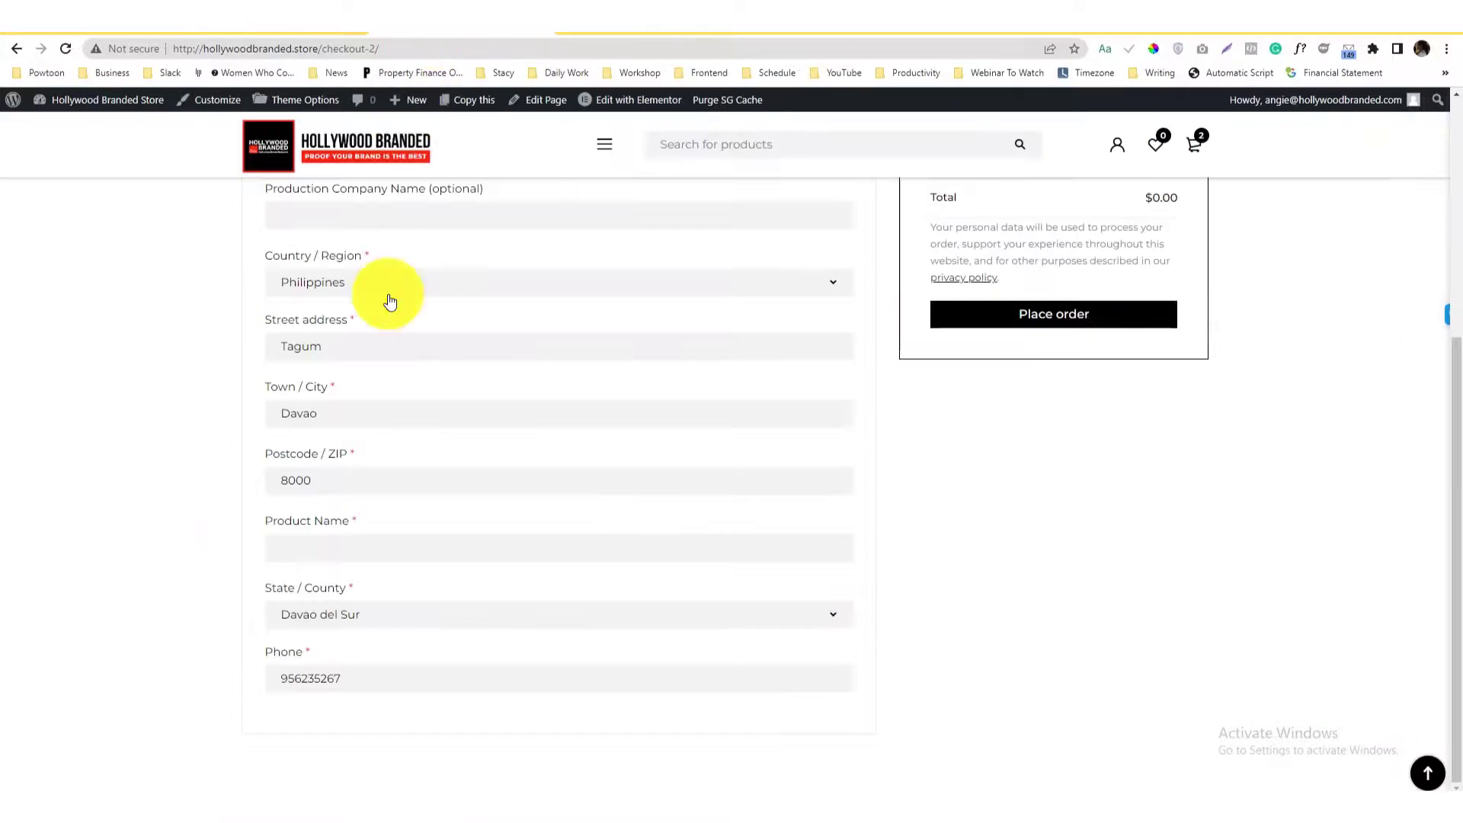
{"action": "scroll", "coordinate": [382, 314], "scroll_direction": "up", "scroll_amount": 5}
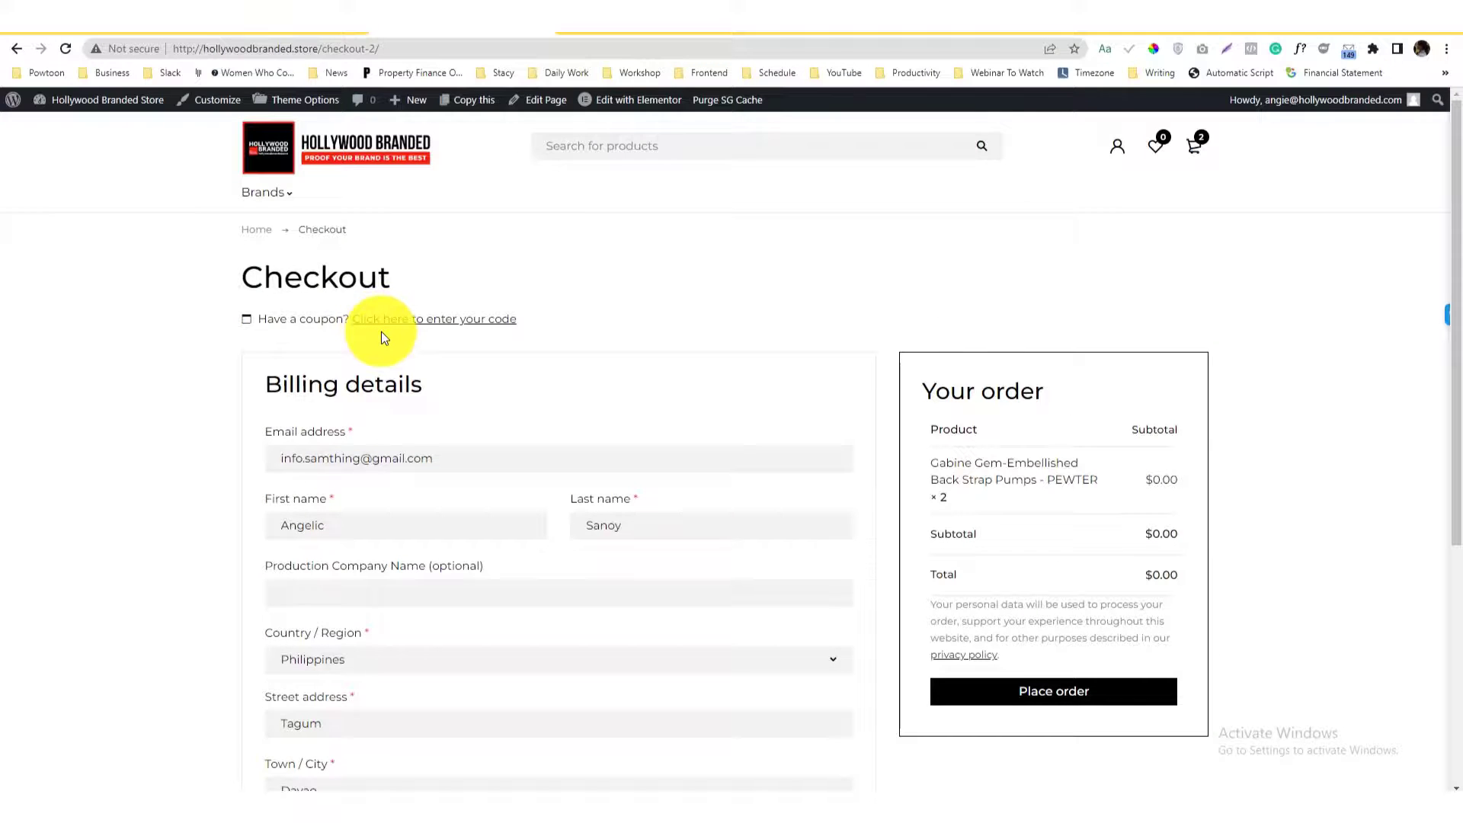
{"action": "scroll", "coordinate": [381, 331], "scroll_direction": "down", "scroll_amount": 5}
{"action": "scroll", "coordinate": [381, 332], "scroll_direction": "up", "scroll_amount": 5}
{"action": "scroll", "coordinate": [382, 335], "scroll_direction": "down", "scroll_amount": 5}
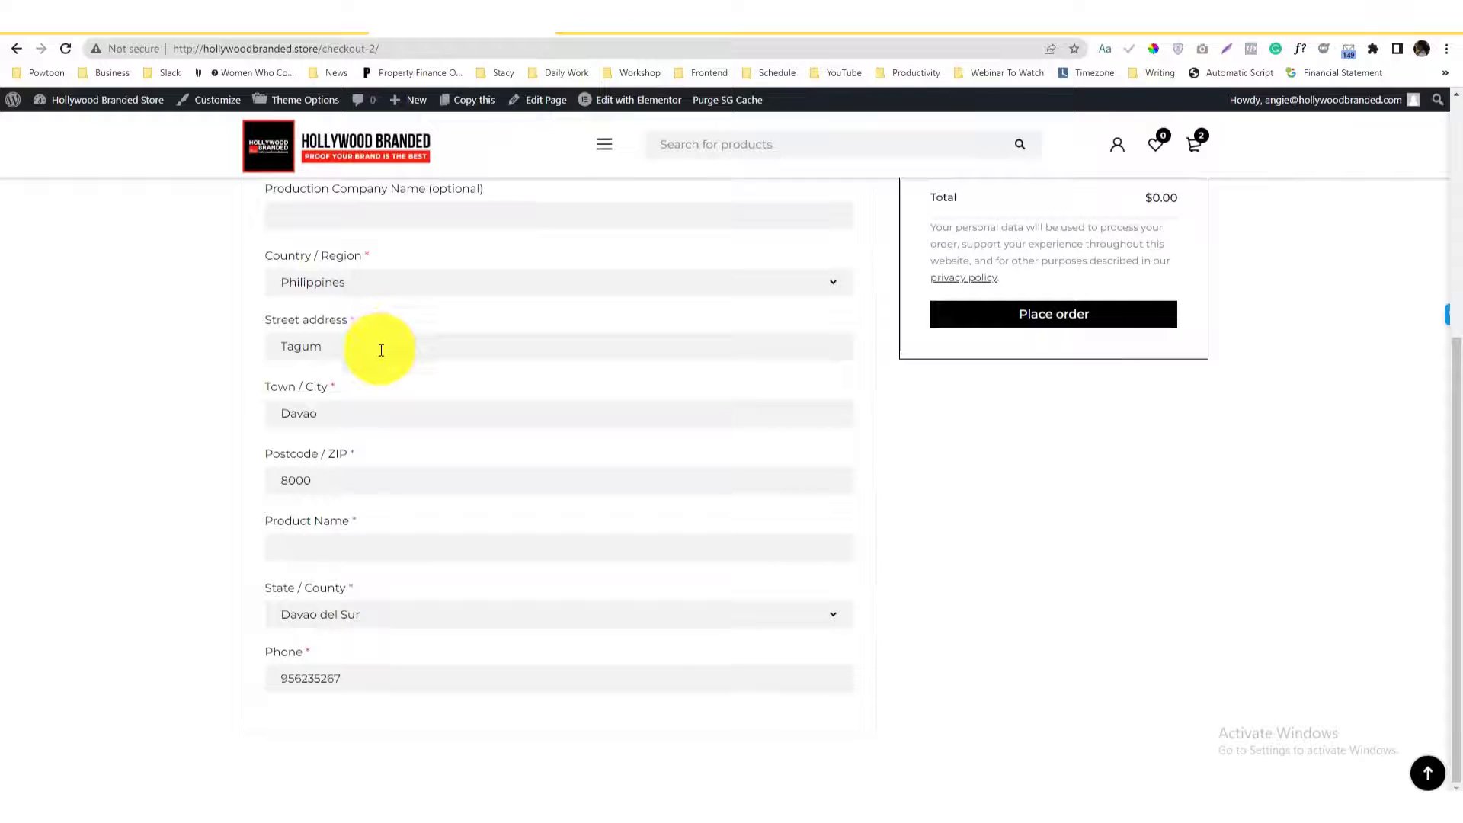
{"action": "left_click", "coordinate": [297, 15]}
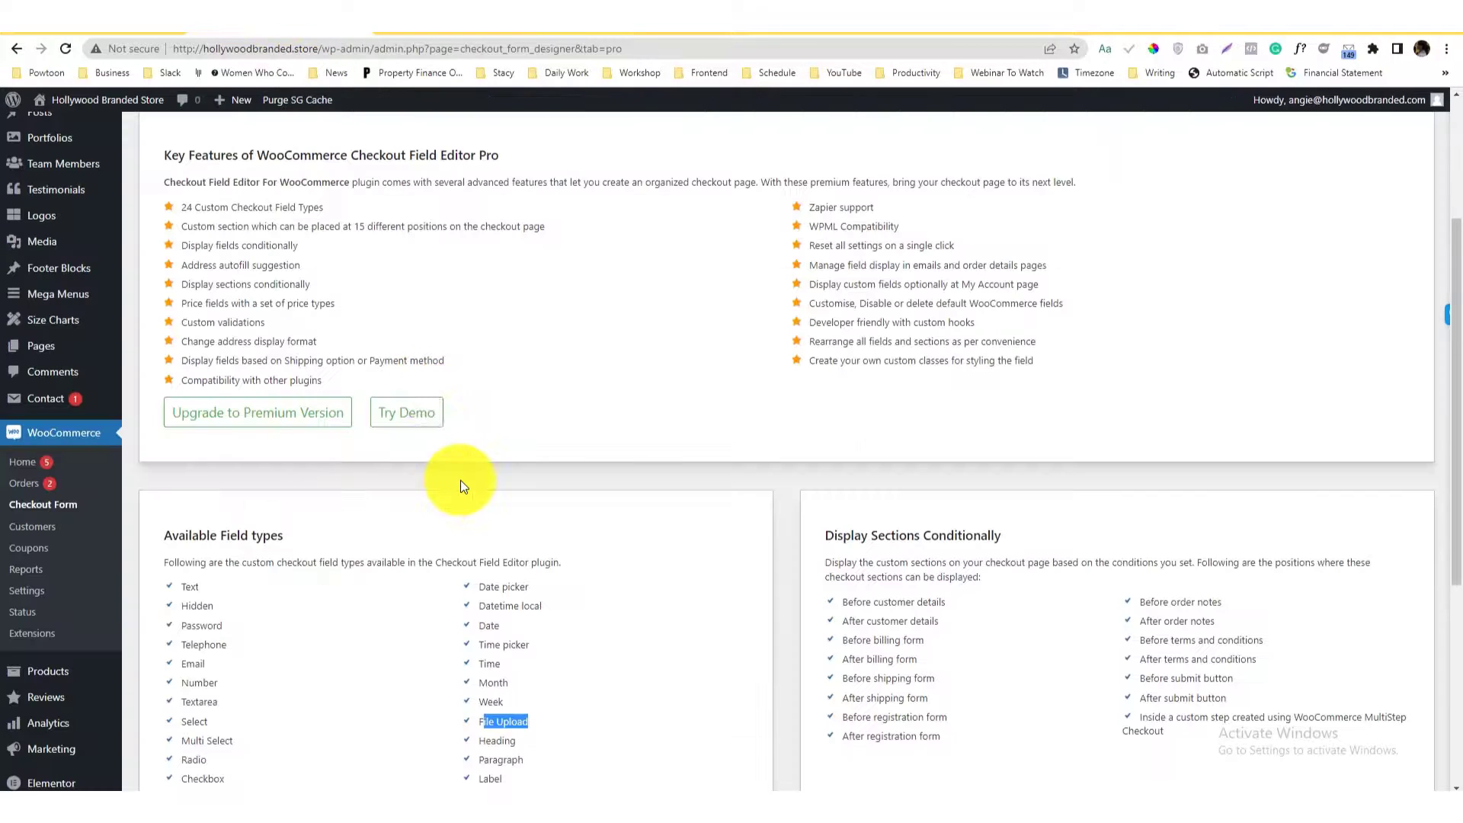
{"action": "scroll", "coordinate": [460, 480], "scroll_direction": "down", "scroll_amount": 5}
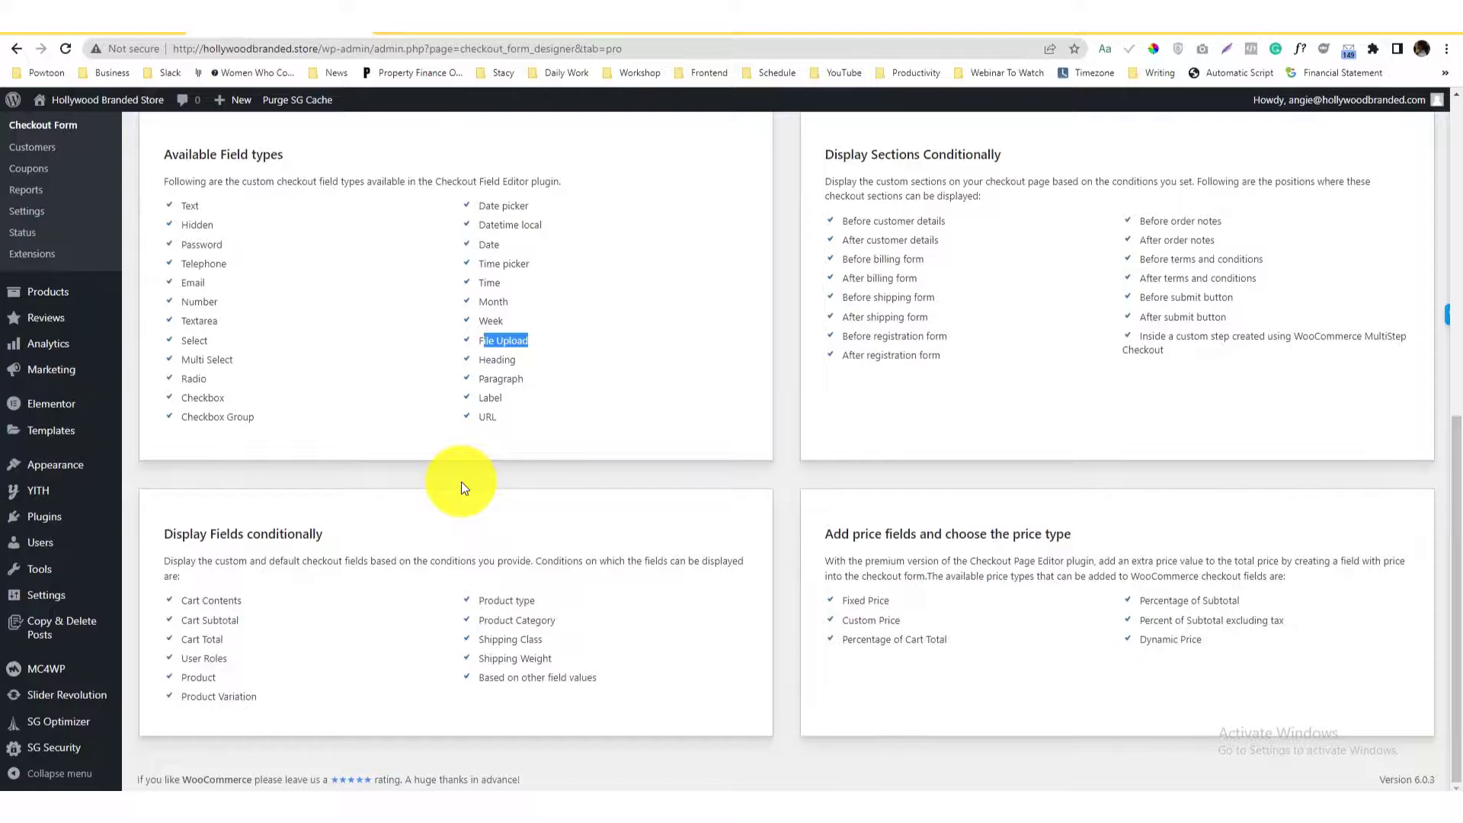
{"action": "key", "text": "ctrl+Tab"}
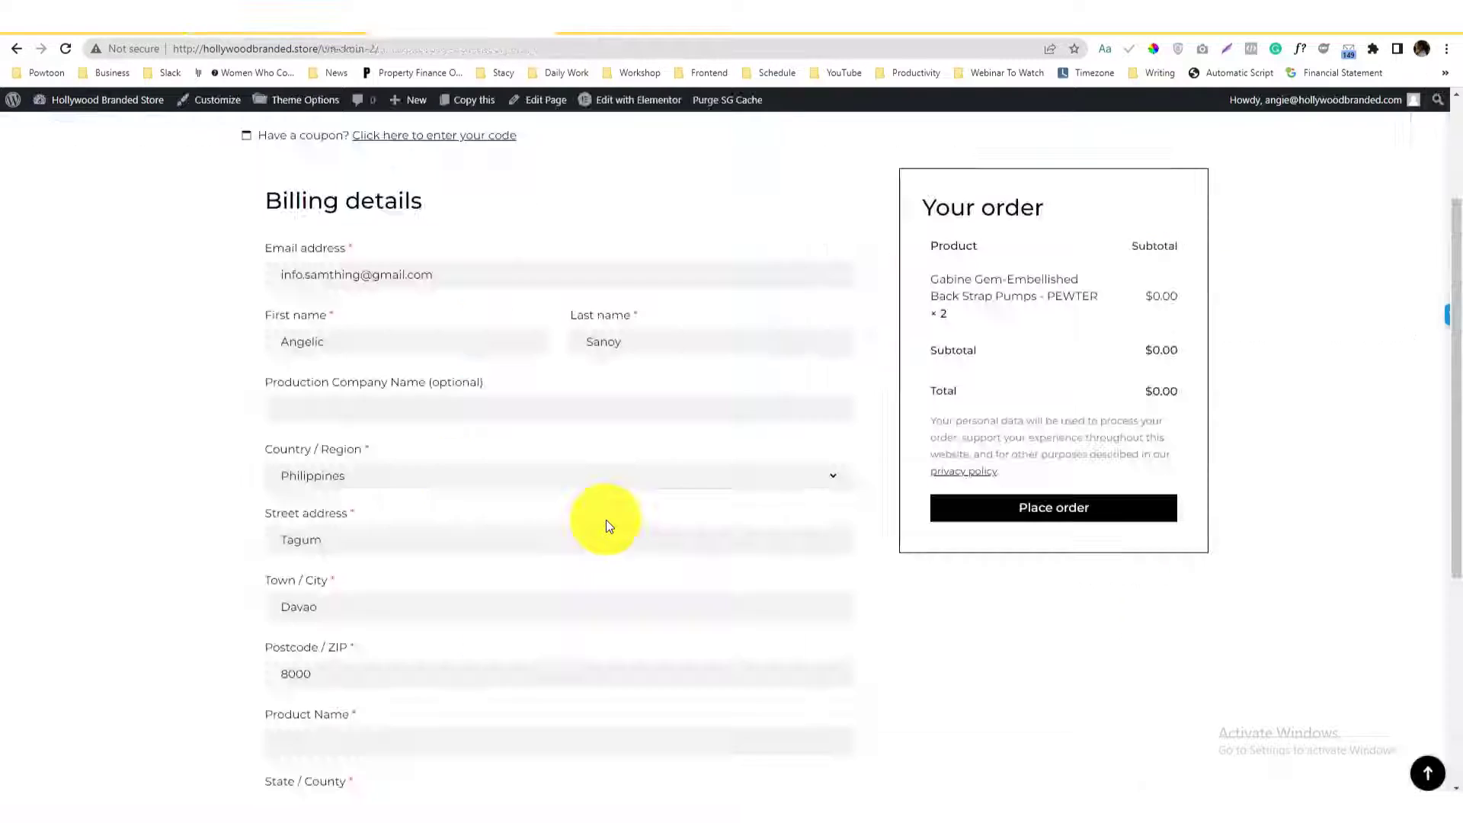